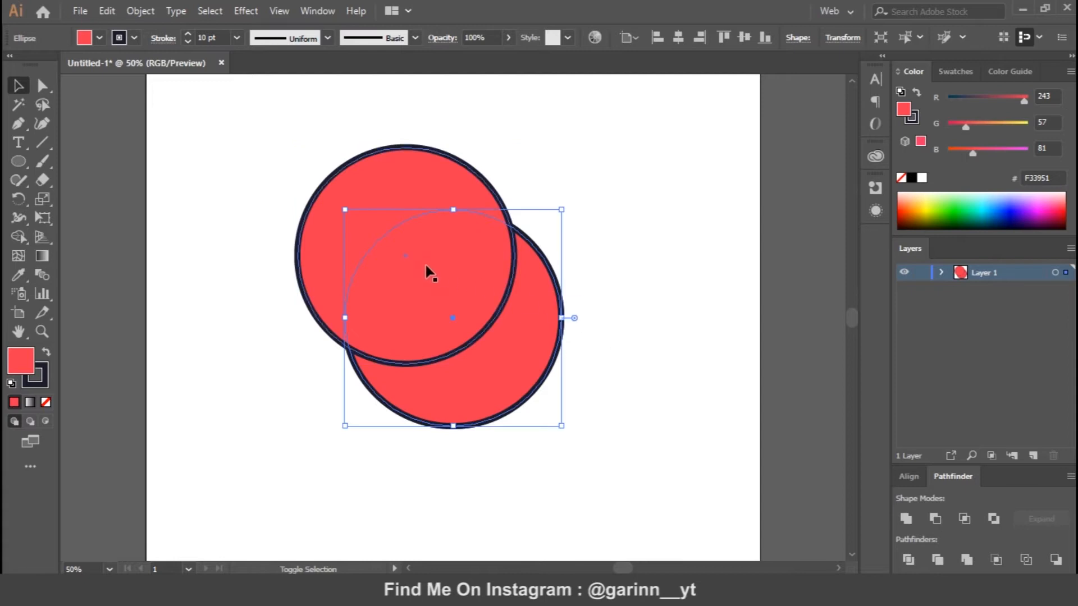
Subtract the front circle from the one behind and give the resulting crescent a stroke-free dark 1C1B2D fill at 20% opacity.
left_click(936, 518)
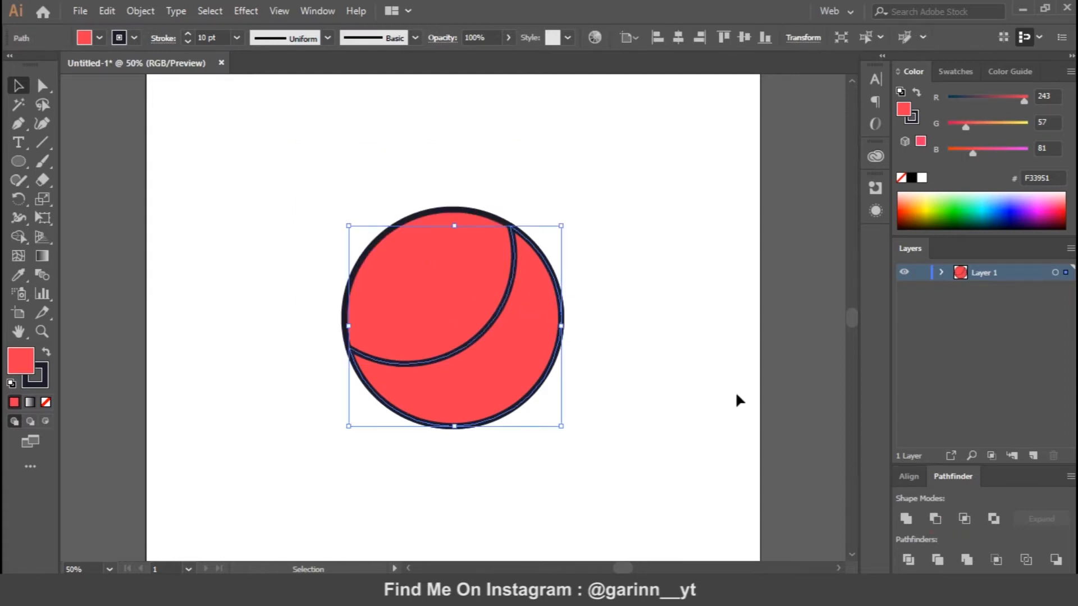
left_click(46, 402)
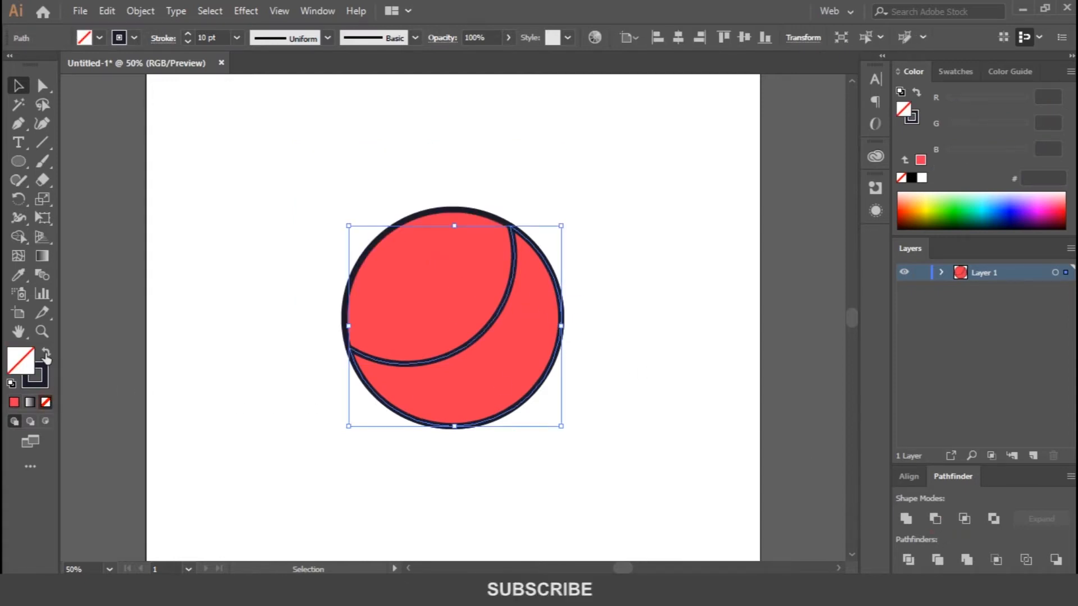
left_click(46, 352)
left_click(496, 37)
type("20")
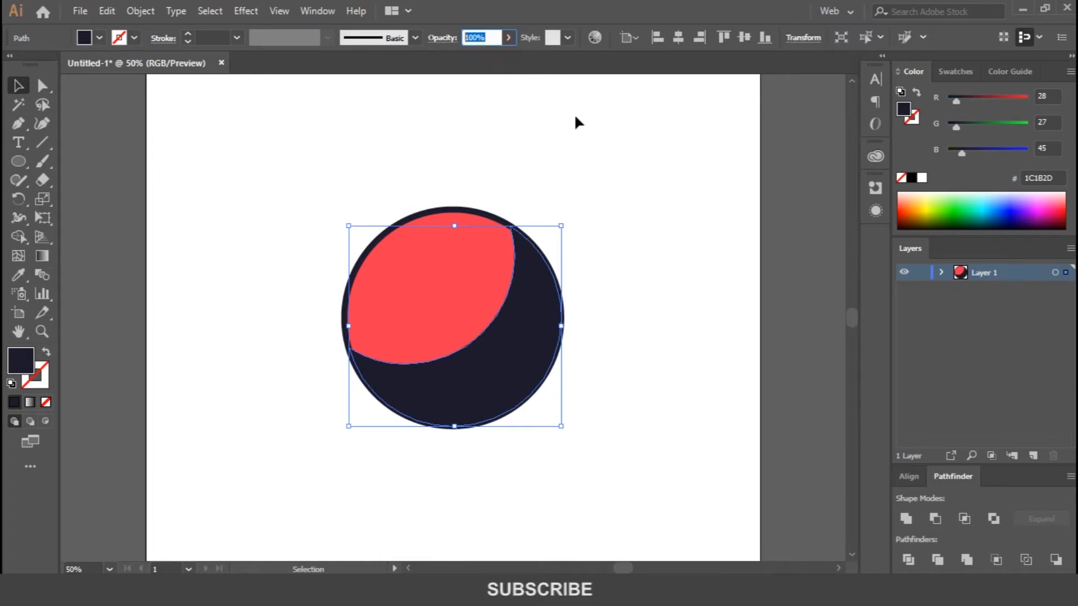
key("Return")
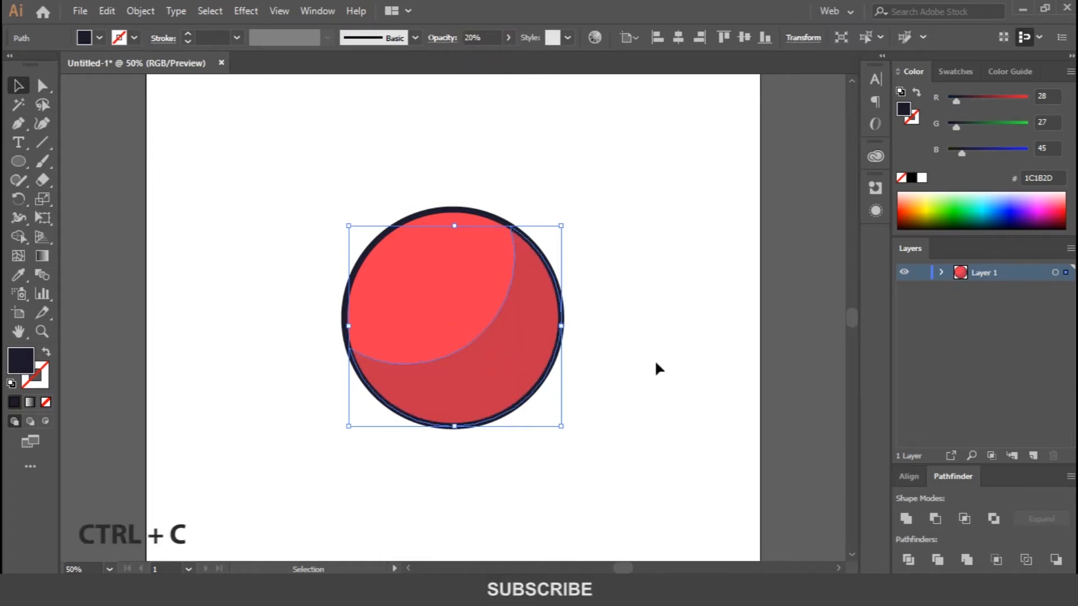
key("ctrl+f")
left_click_drag(562, 426, 517, 389)
left_click_drag(492, 356, 511, 370)
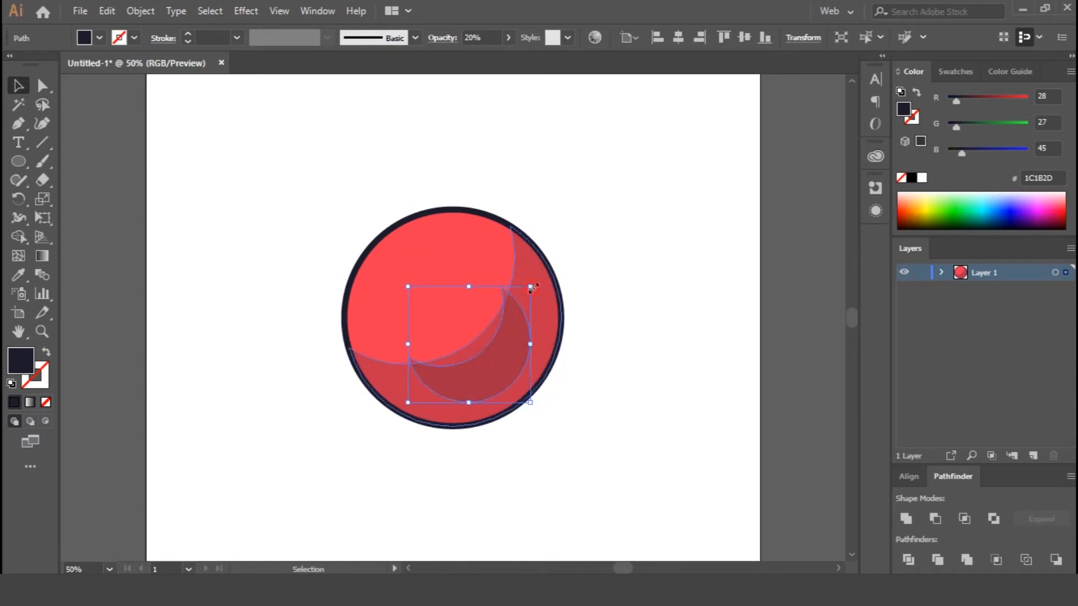
left_click_drag(531, 289, 587, 244)
key("Delete")
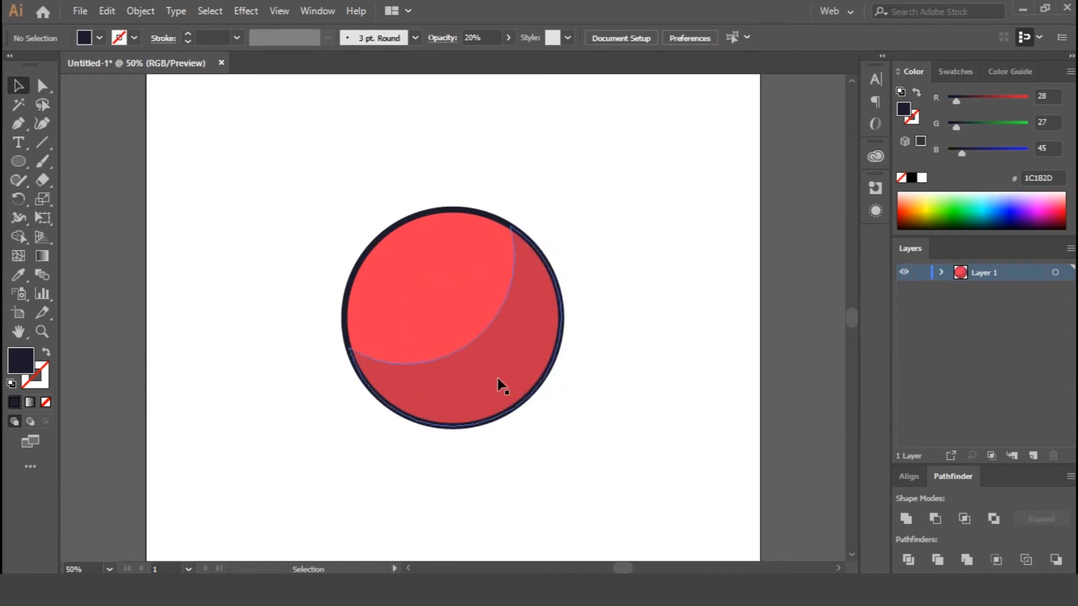
Duplicate the shading crescent in front, offset it down and to the right, and enlarge it slightly past the ball's edge.
left_click(513, 383)
key("ctrl+c")
key("ctrl+f")
left_click_drag(495, 350, 526, 410)
left_click_drag(590, 277, 601, 242)
Select both shading crescents and remove the part extending outside the ball with Shape Builder.
left_click(510, 351, "shift")
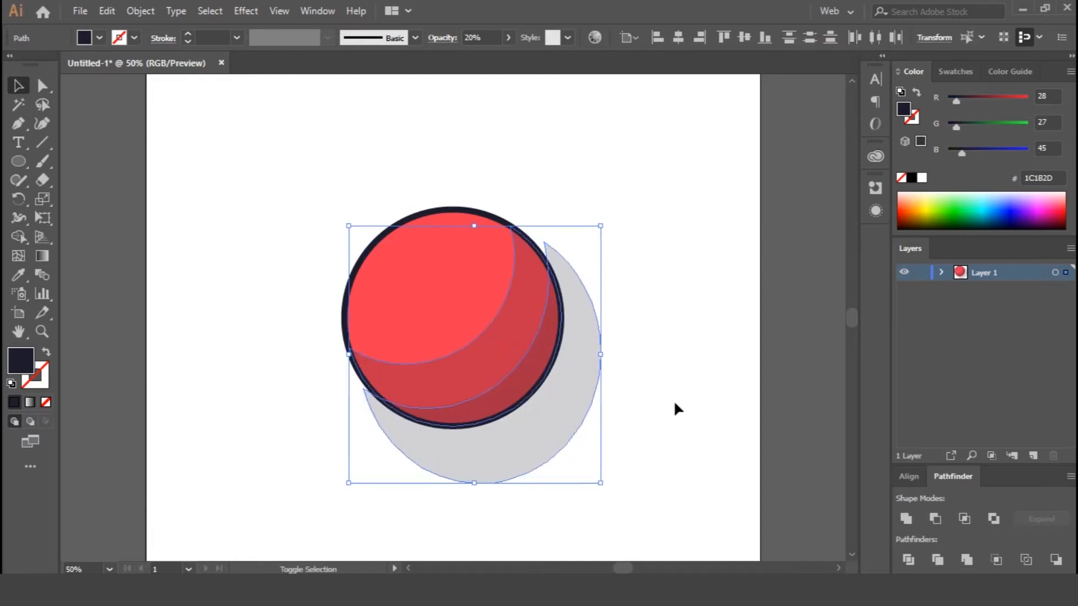
key("shift+m")
left_click(552, 418, "alt")
key("v")
left_click(659, 416)
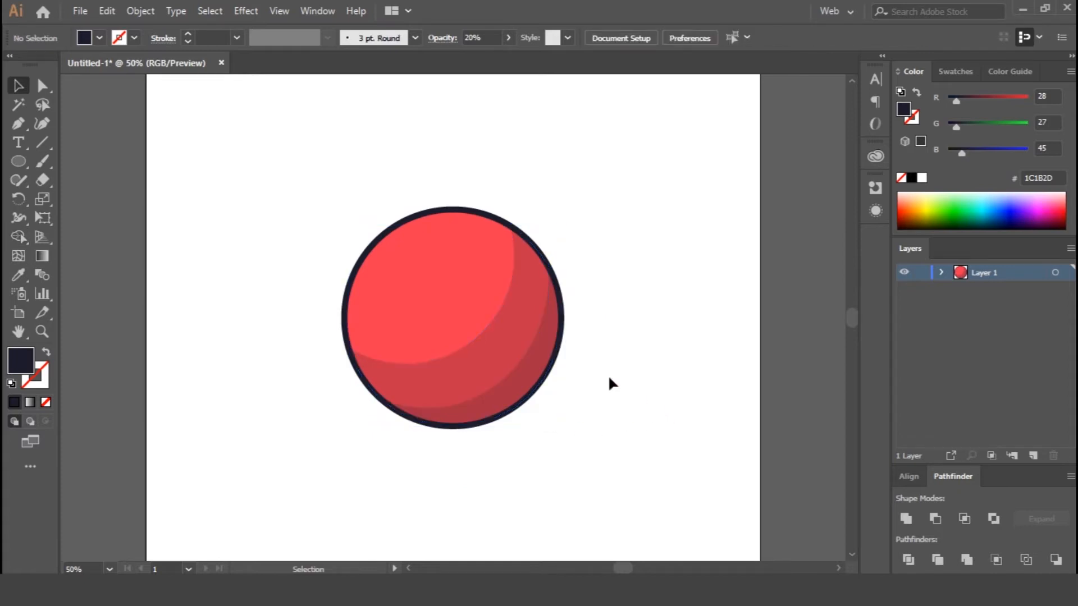
Duplicate the ball's outlined circle slightly down and right, and delete its right and bottom anchor points to leave an upper-left arc.
left_click(440, 211)
left_click_drag(451, 316, 468, 336)
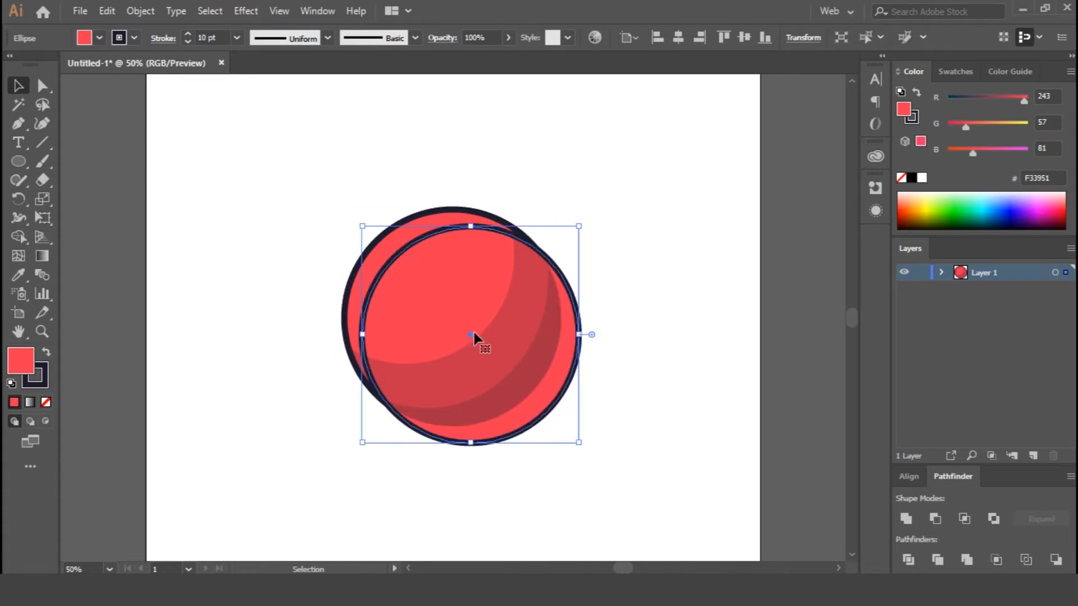
key("a")
left_click(579, 335)
key("Delete")
left_click(471, 443)
key("Delete")
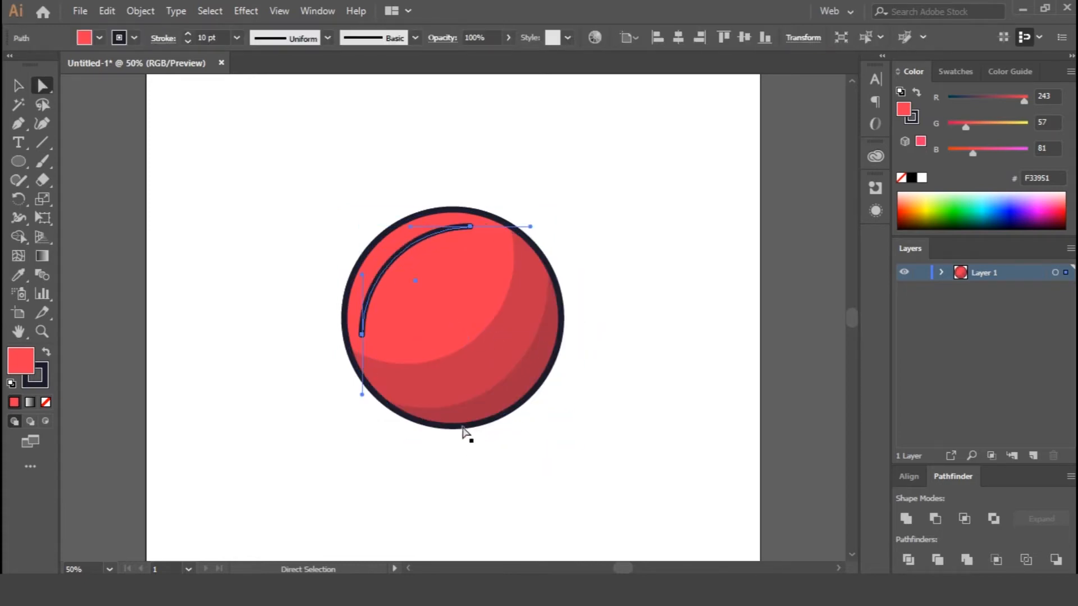
Give the upper-left arc a white stroke and no fill.
left_click(326, 38)
left_click(288, 85)
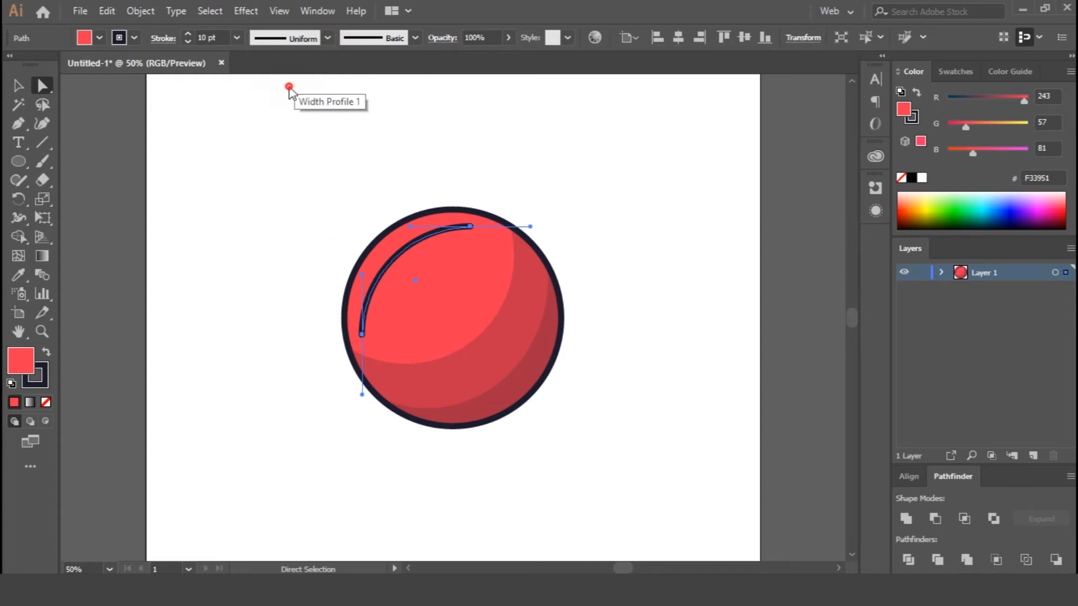
left_click(43, 382)
left_click(45, 403)
left_click(17, 361)
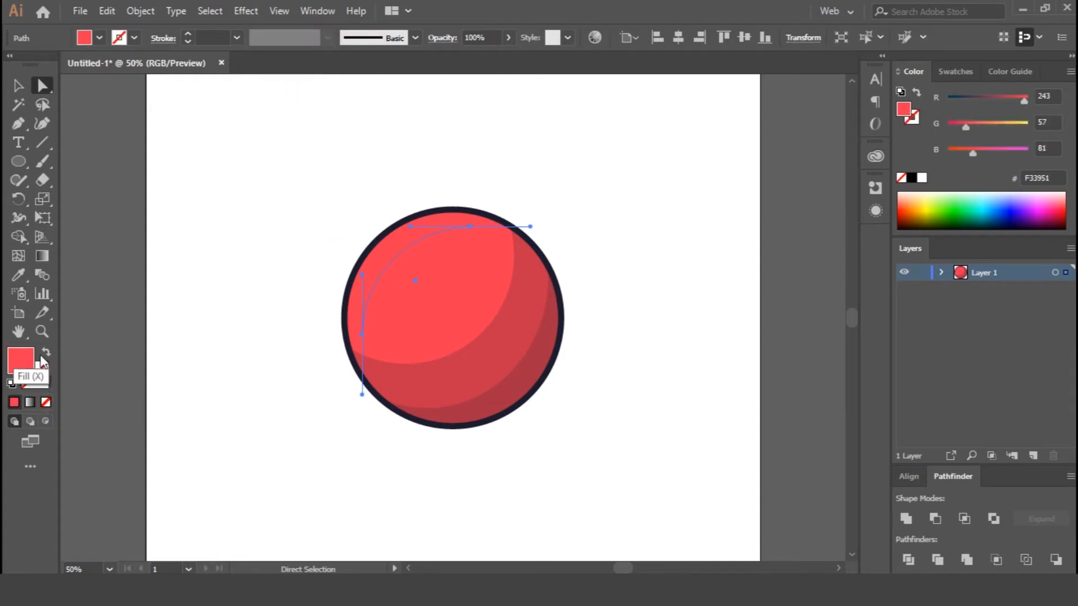
left_click(922, 178)
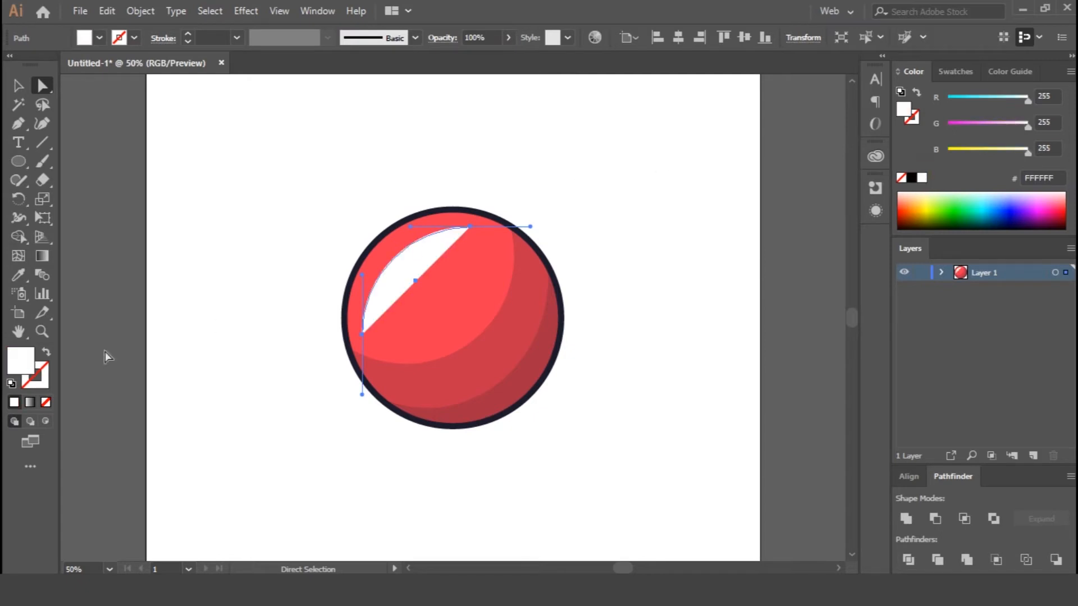
left_click(47, 354)
Set the white arc's stroke weight to 20 pt and taper it with Width Profile 1.
left_click(237, 37)
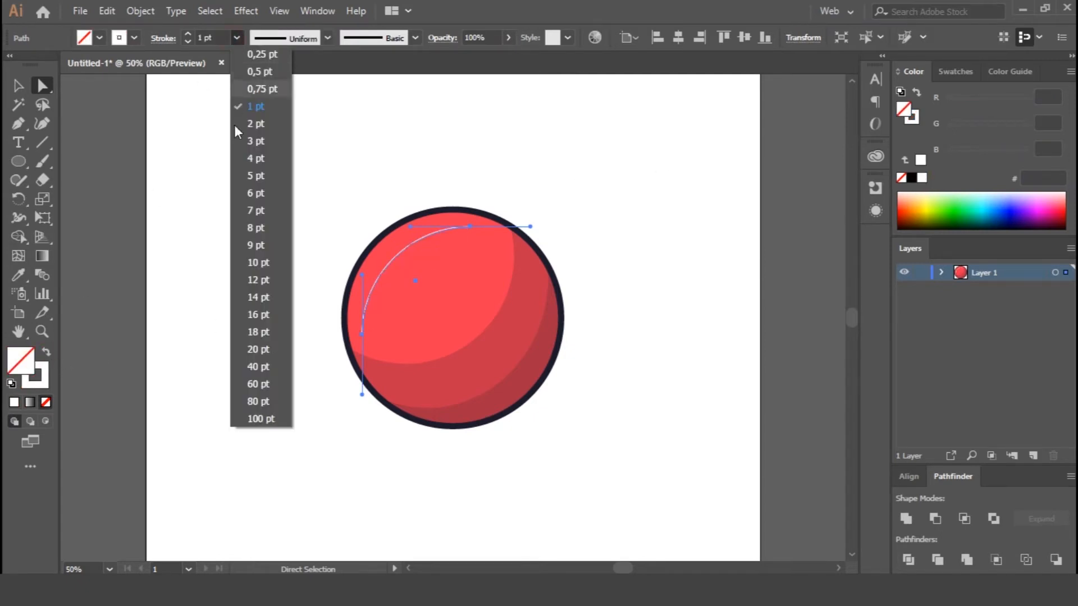
left_click(252, 263)
left_click(327, 38)
left_click(275, 88)
left_click(237, 37)
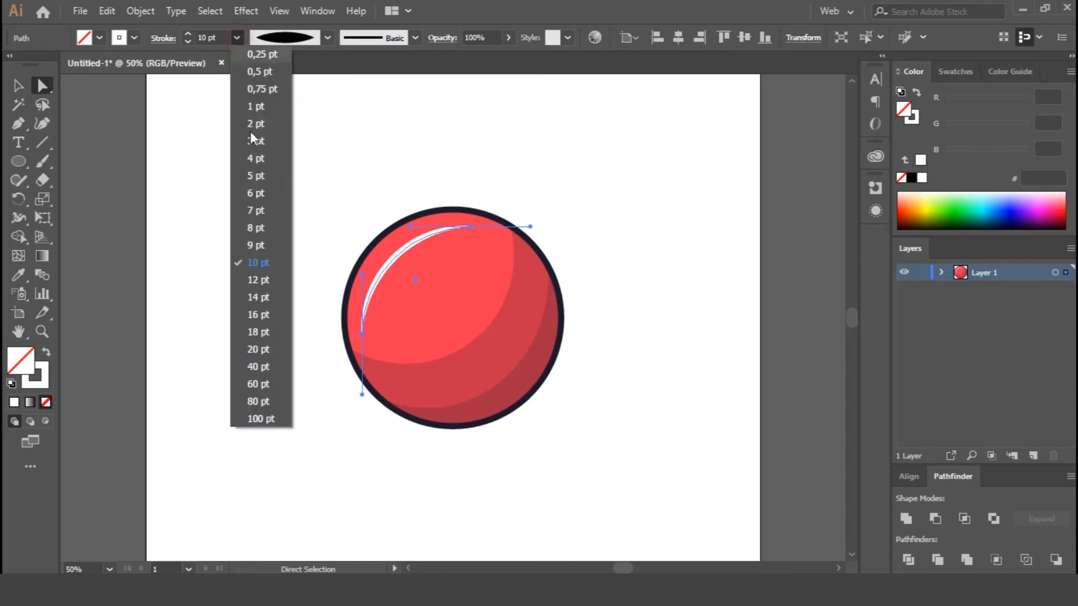
left_click(250, 347)
Move the white arc slightly closer to the ball's outline and set its opacity to 50%.
key("v")
left_click_drag(392, 264, 383, 261)
left_click(478, 38)
type("10")
key("Return")
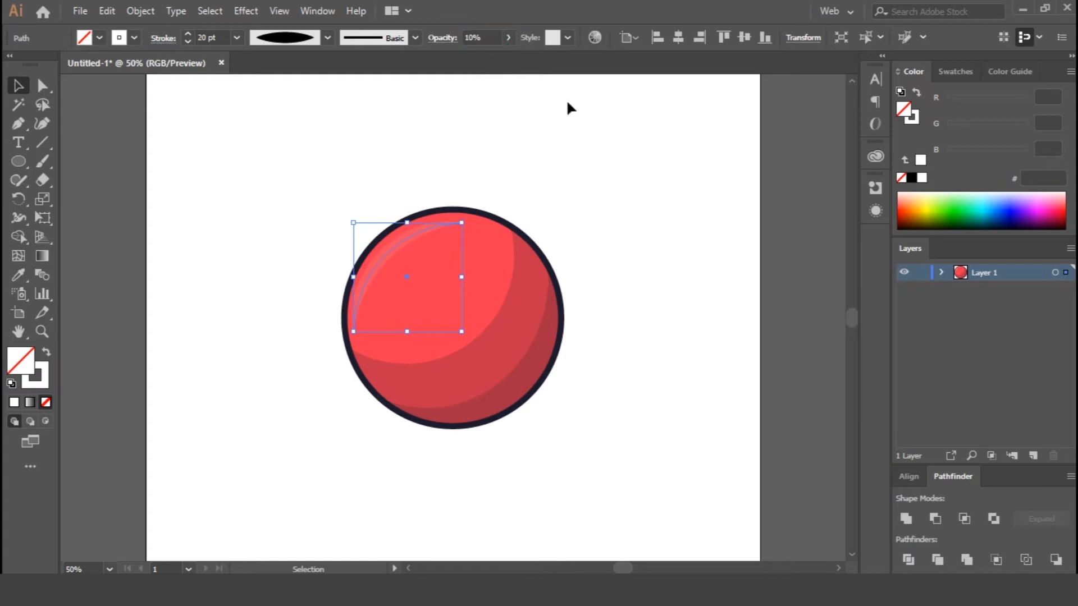
type("20")
key("Return")
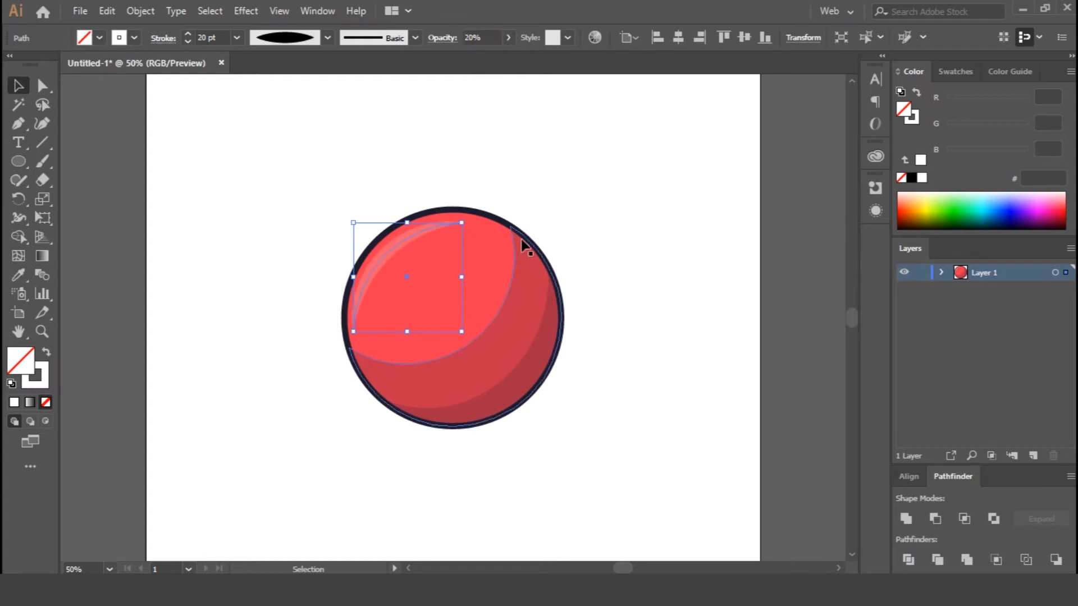
type("50")
key("Return")
left_click(650, 309)
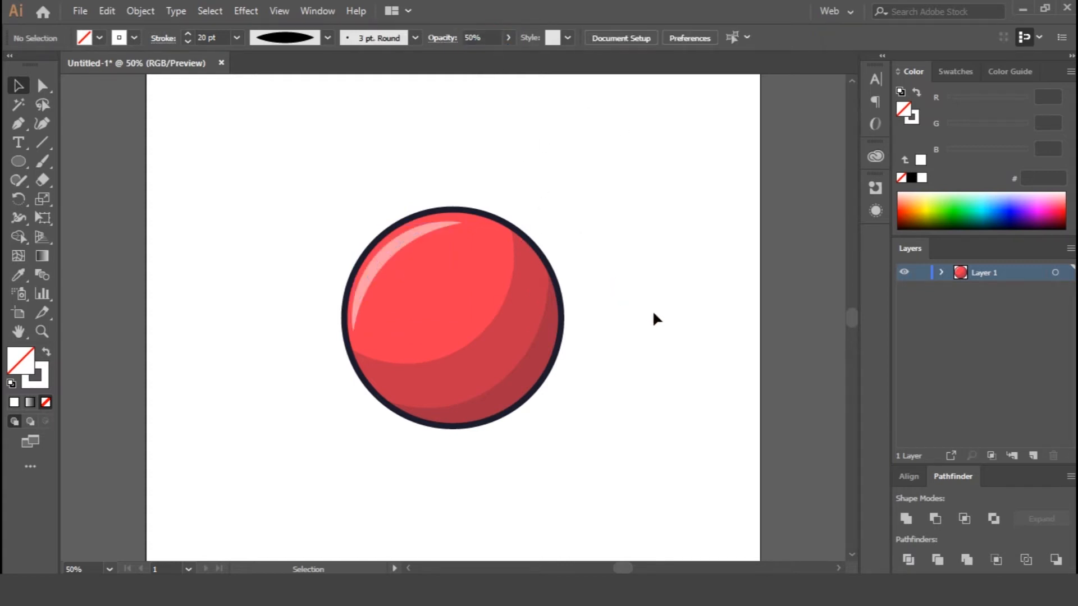
Expand the appearance of the white highlight arc into a filled shape.
left_click(367, 284)
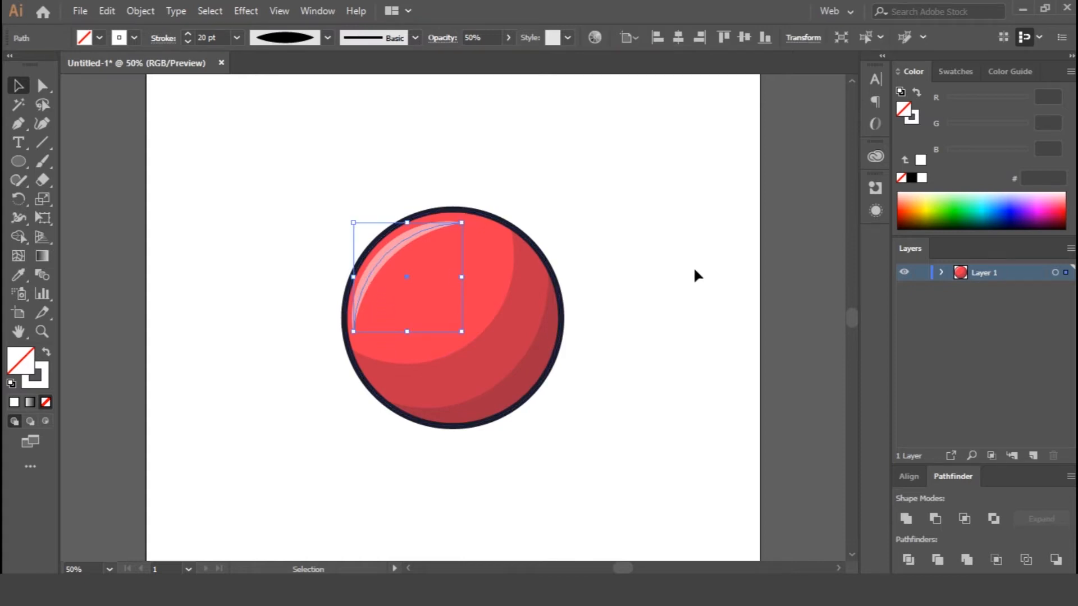
right_click(397, 246)
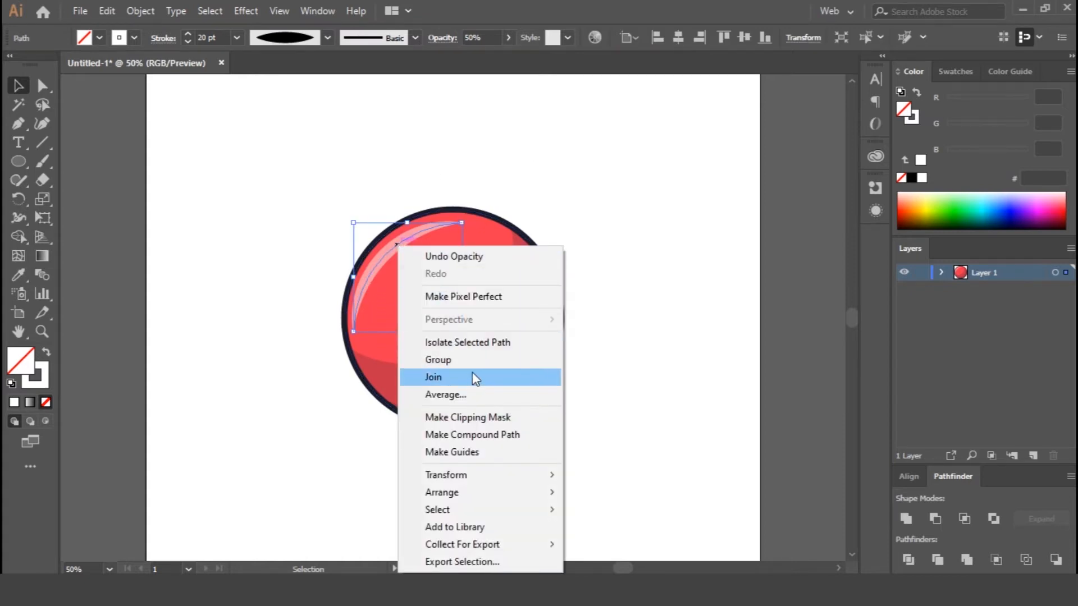
left_click(328, 175)
left_click_drag(318, 191, 388, 247)
left_click(141, 11)
left_click(230, 190)
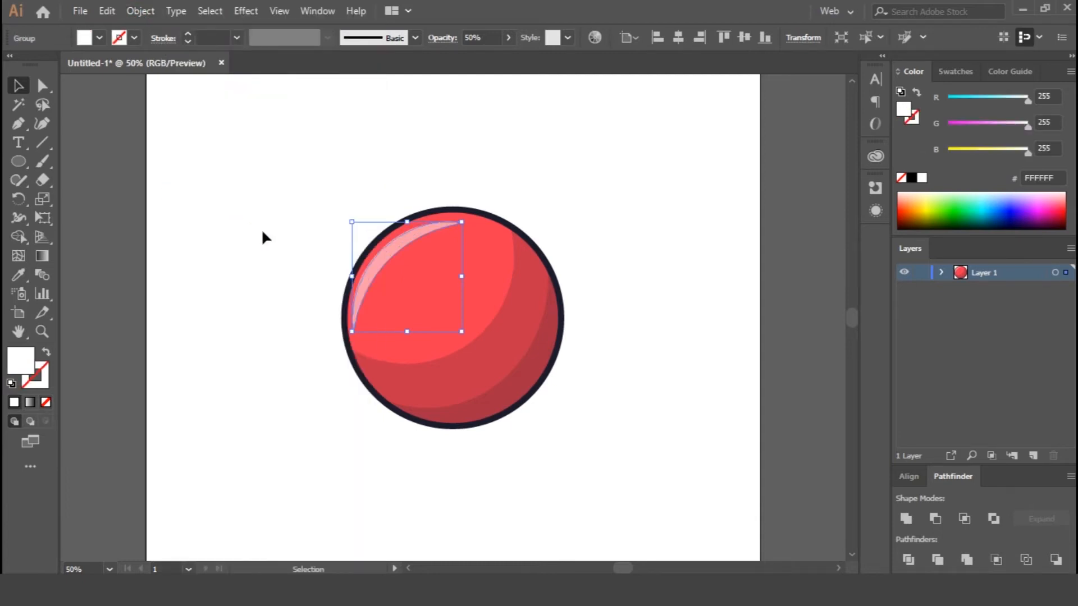
left_click(287, 264)
Draw a diagonal line across the lower part of the highlight and give it a black 20 pt stroke.
left_click(42, 144)
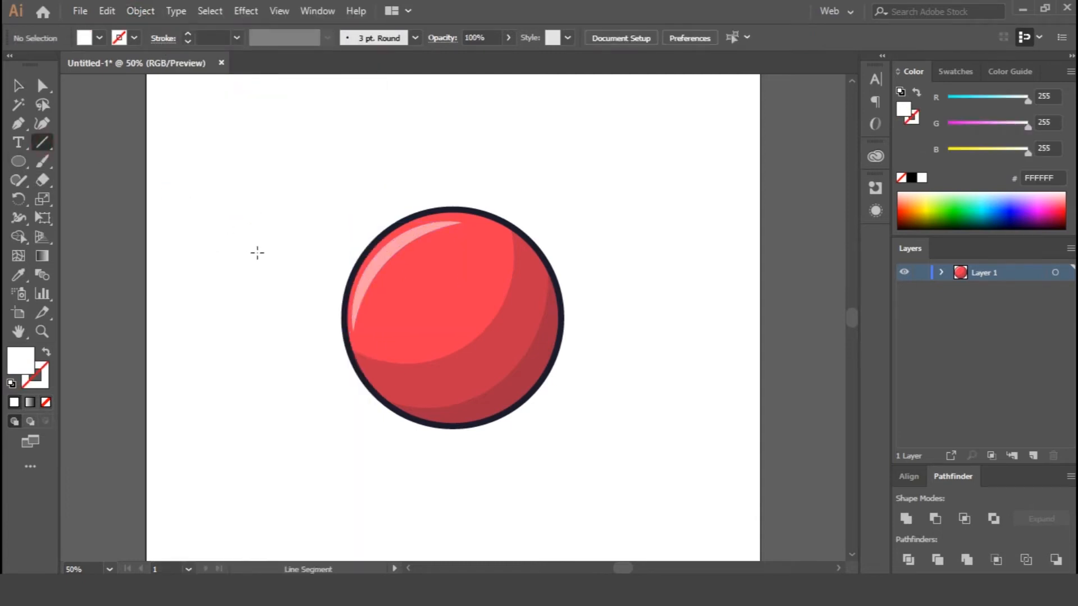
left_click_drag(334, 257, 414, 322)
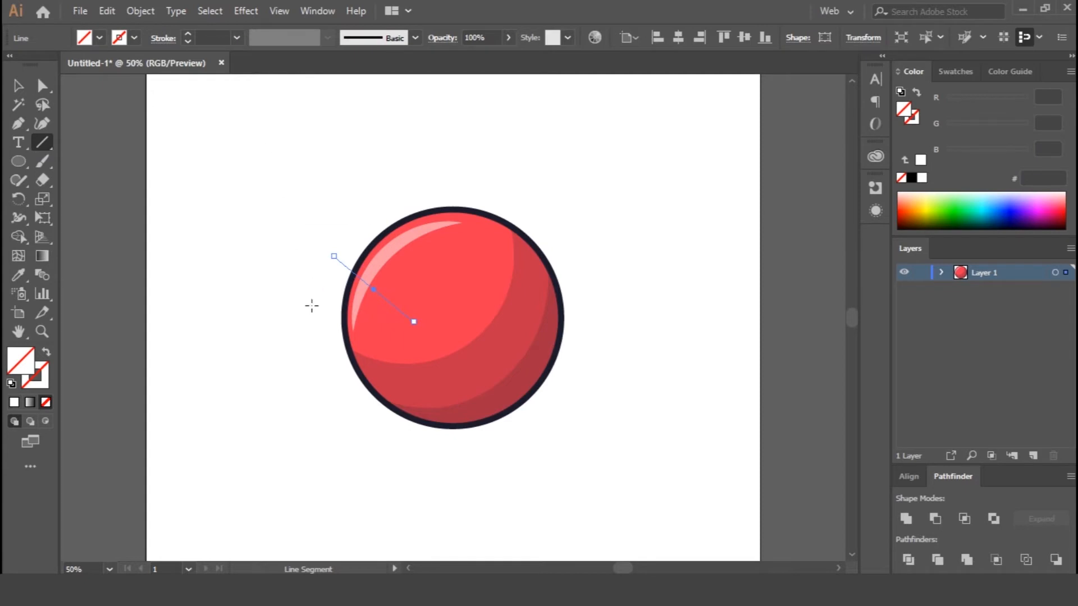
left_click(912, 178)
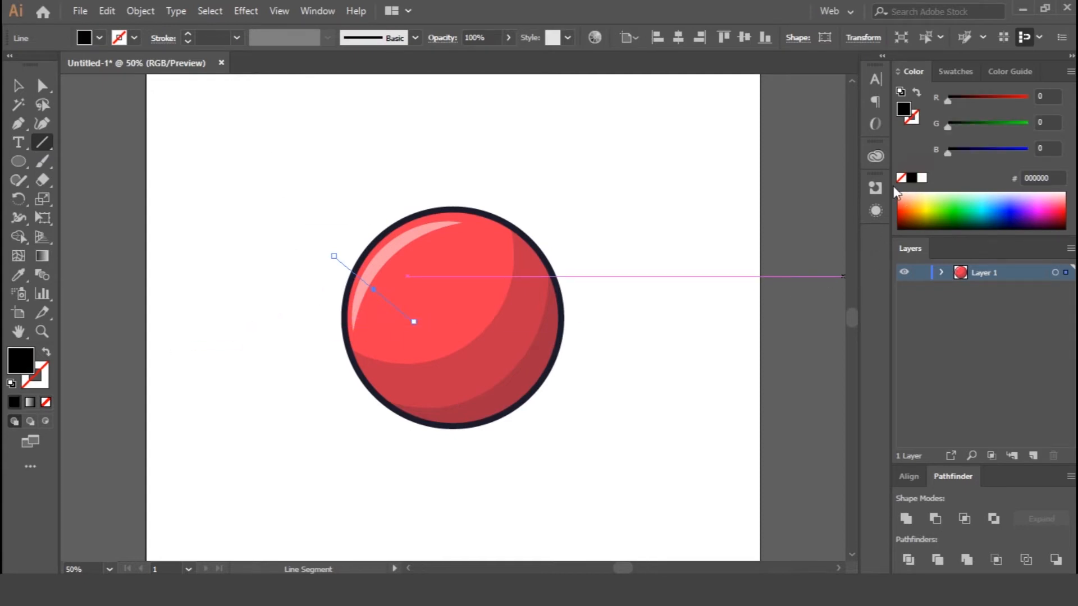
left_click(237, 38)
left_click(258, 315)
Expand the black diagonal line's fill and stroke into a filled shape.
left_click(141, 12)
left_click(204, 175)
left_click(492, 386)
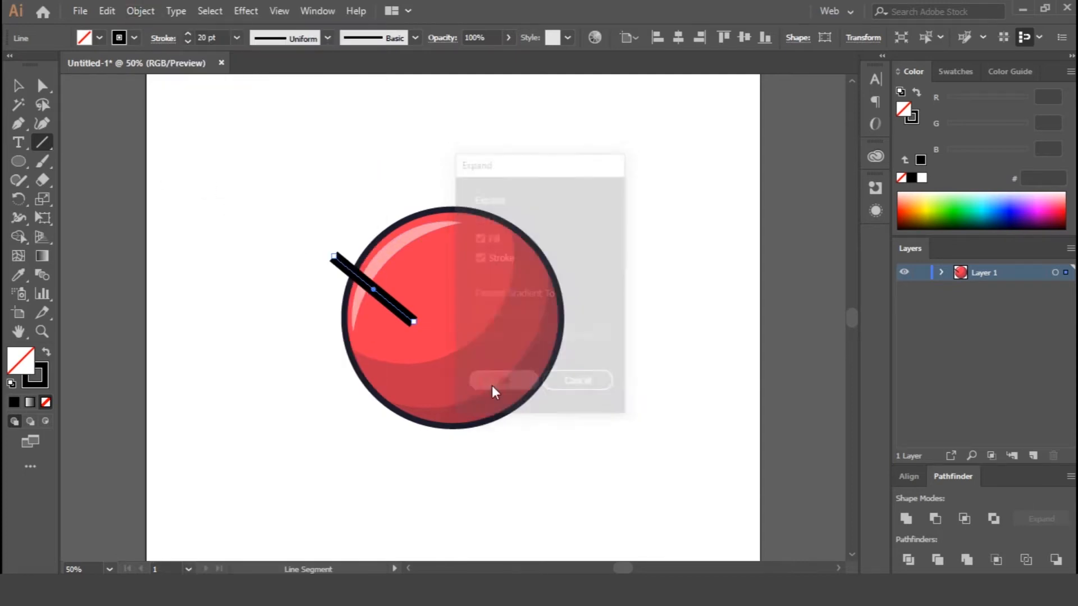
key("v")
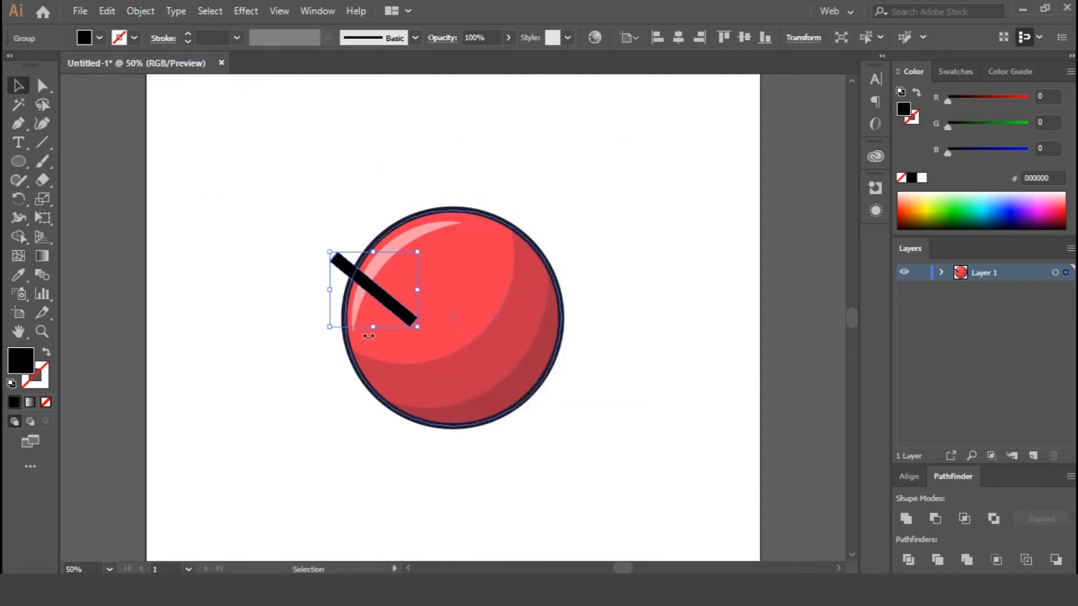
Remove the black bar and its overlap with the highlight using Shape Builder, splitting the highlight into two pieces.
left_click(381, 262, "shift")
left_click(19, 239)
left_click(349, 279, "alt")
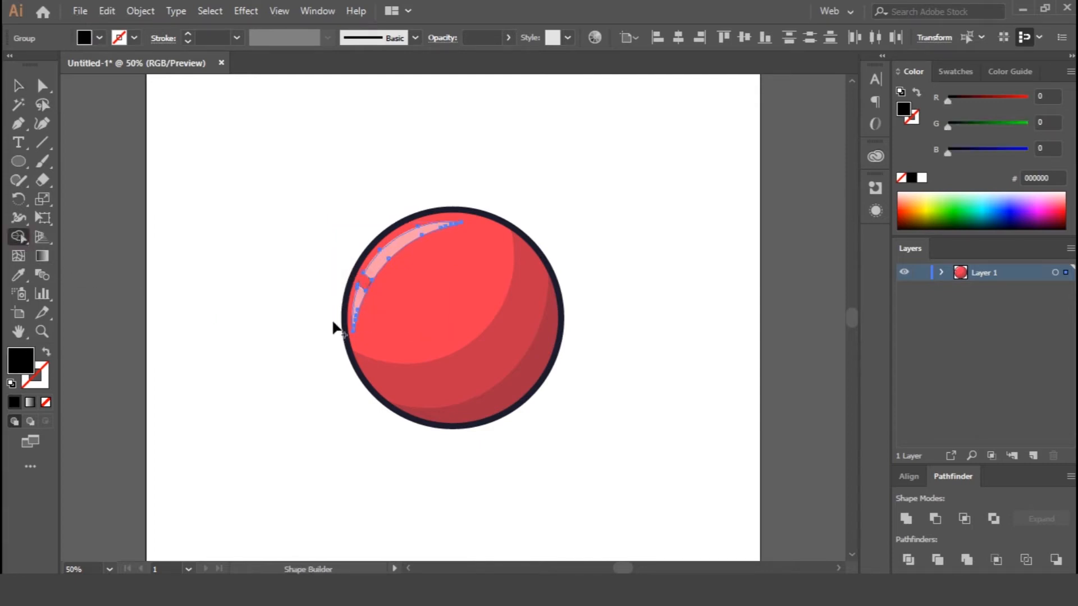
key("ctrl+plus")
key("ctrl+plus")
key("ctrl+plus")
key("ctrl+plus")
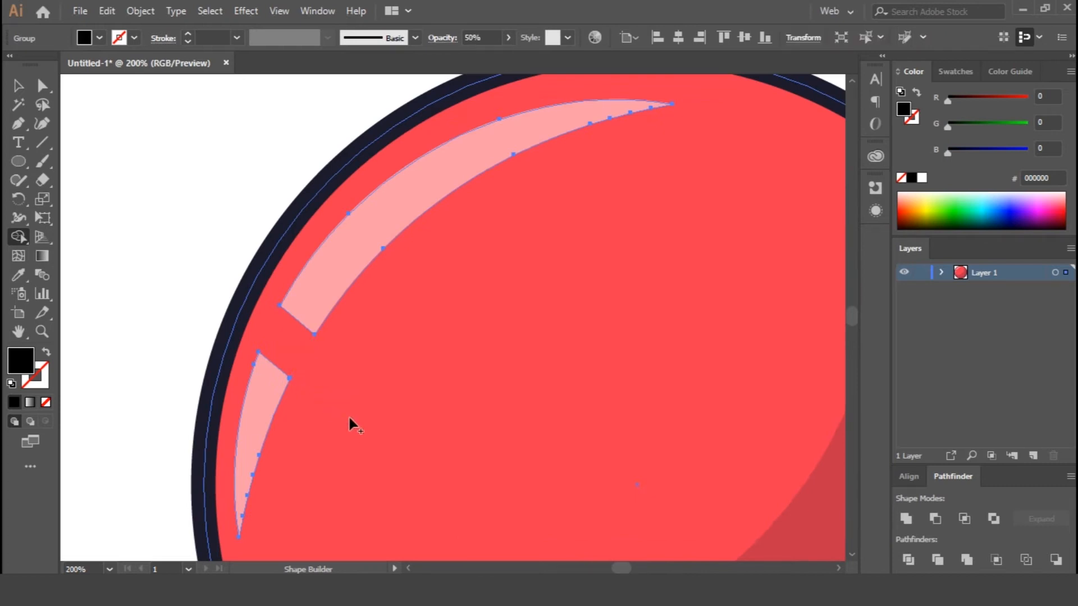
key("v")
left_click(182, 265)
key("ctrl+minus")
key("ctrl+minus")
key("ctrl+minus")
key("ctrl+minus")
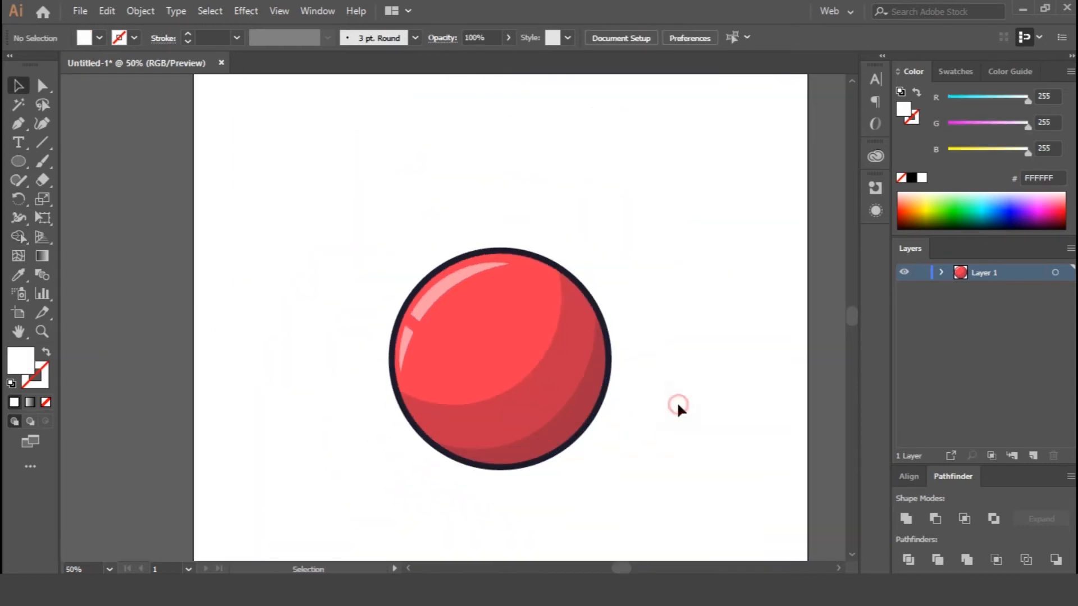
Draw a circle of about 36 px in the ball's upper-left area and give it the outline's dark colour as fill, without stroke.
left_click(434, 348)
left_click(694, 289)
left_click_drag(466, 311, 489, 334)
key("i")
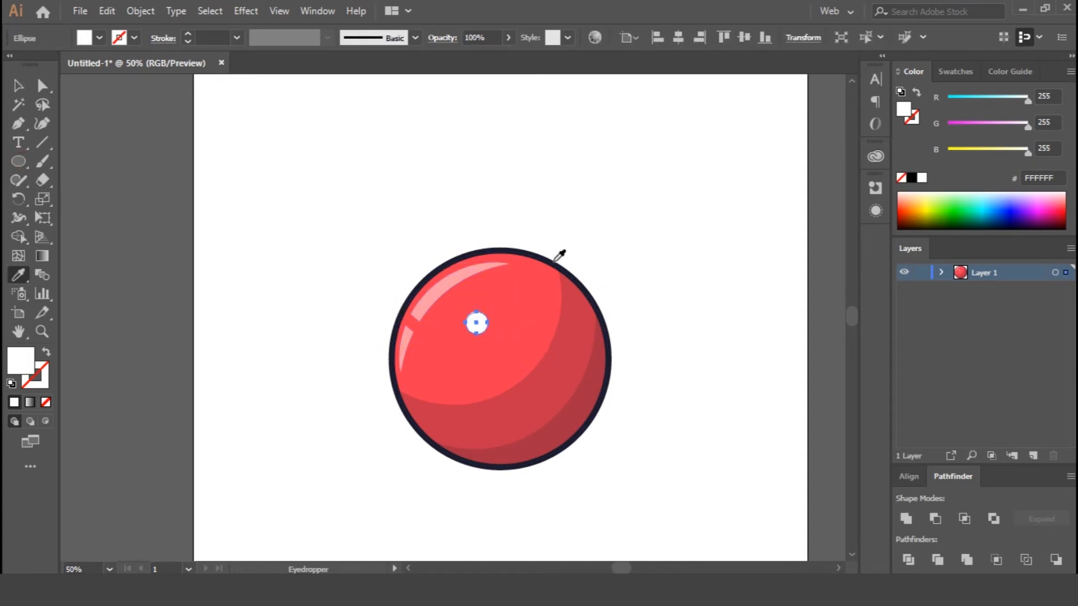
left_click(556, 257)
key("slash")
left_click(46, 352)
key("v")
Duplicate the dark finger hole twice and arrange the three holes in a triangle beside the highlight.
mouse_move(478, 322)
left_mouse_down()
mouse_move(473, 301)
mouse_move(461, 300)
mouse_move(442, 327)
mouse_move(480, 336)
left_mouse_up()
left_click(615, 247)
left_click_drag(460, 300, 471, 299)
key("ctrl+1")
left_click_drag(391, 387, 477, 393)
left_click(466, 381)
left_click_drag(409, 362, 399, 374)
left_click(698, 226)
key("ctrl+0")
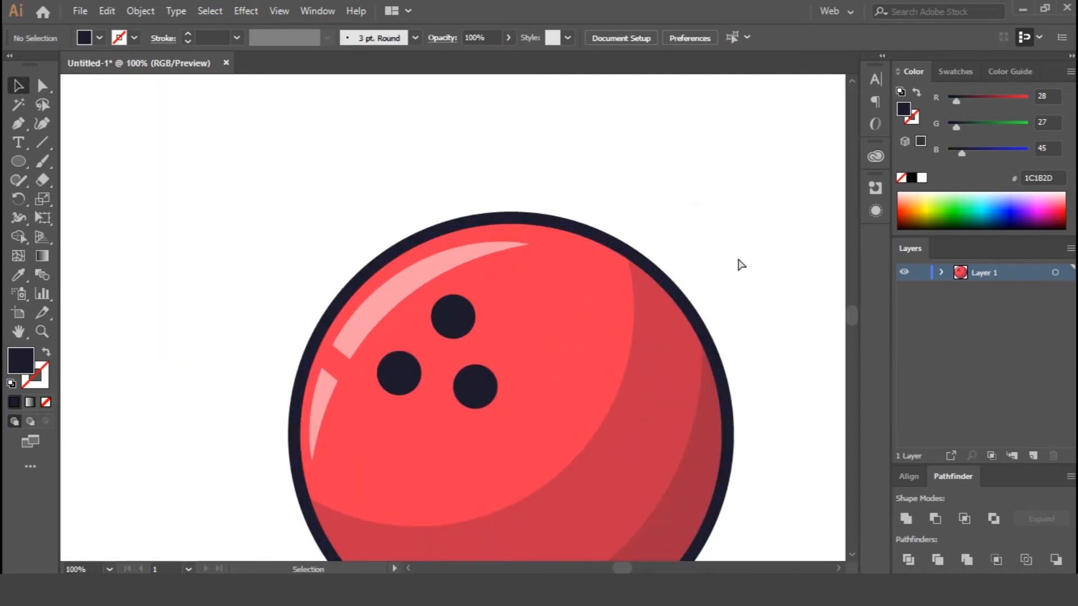
key("ctrl+1")
left_click_drag(340, 264, 344, 259)
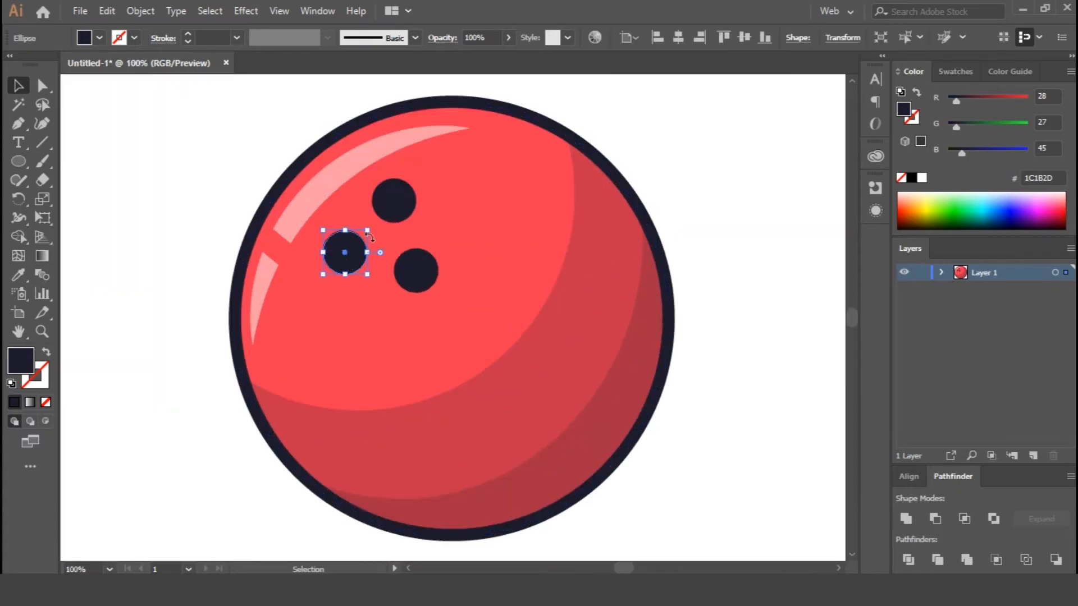
Select all three finger holes, duplicate them in place and nudge the copies slightly right and down.
left_click(393, 210)
left_click(349, 248, "shift")
left_click(430, 274, "shift")
key("ctrl+c")
key("ctrl+f")
key("Right")
key("Right")
key("Right")
key("Right")
key("Right")
key("Down")
key("Down")
key("Down")
key("Down")
key("Down")
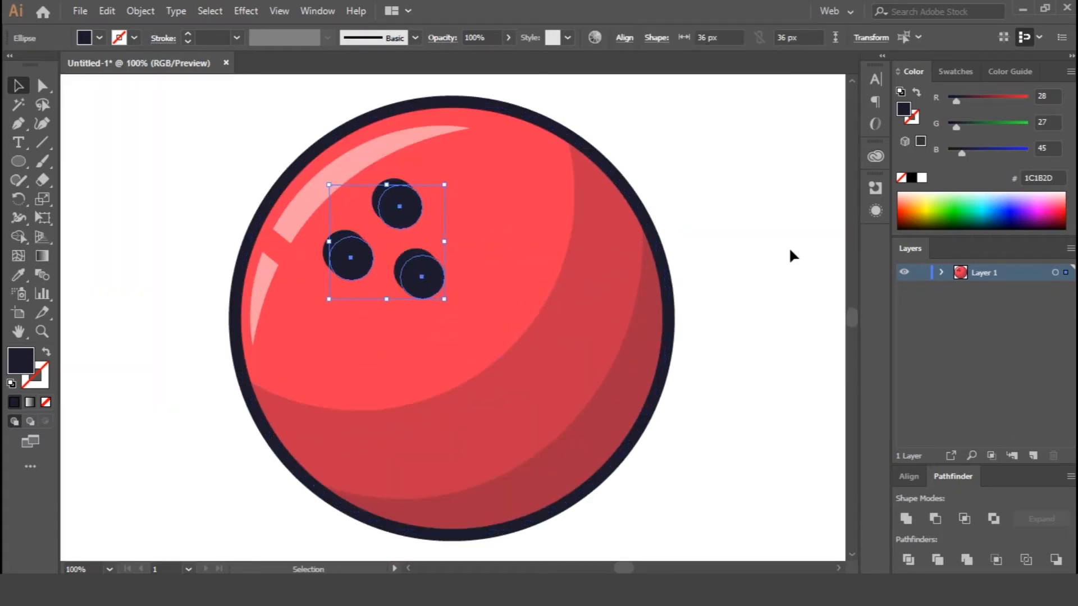
Fill the copied holes with white, send them behind the dark holes and set their opacity to 20%.
left_click(922, 178)
key("ctrl+bracketleft")
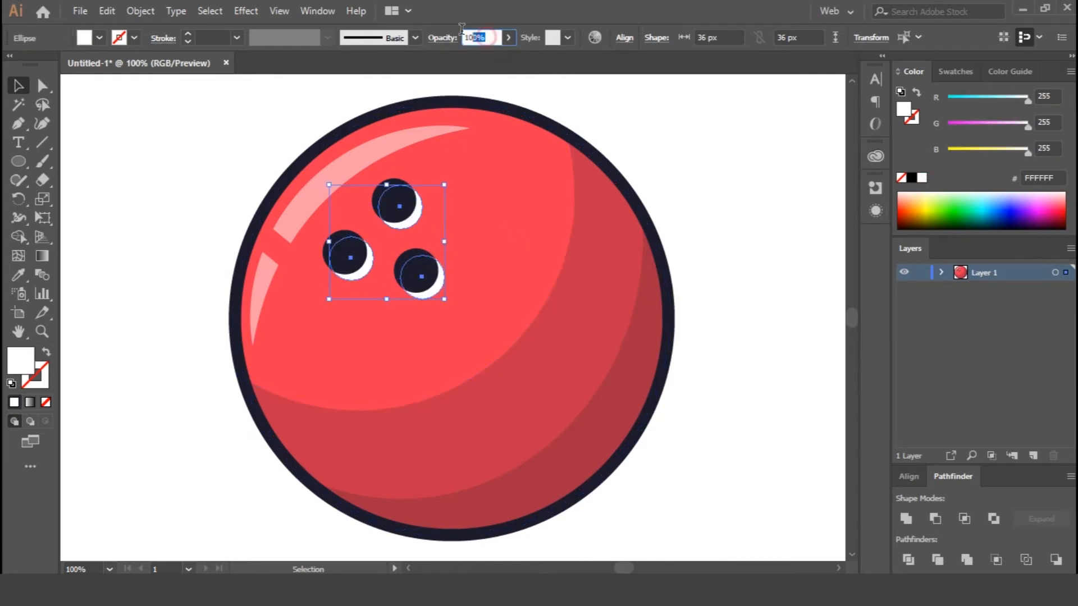
type("20")
key("Return")
left_click(756, 254)
key("ctrl+0")
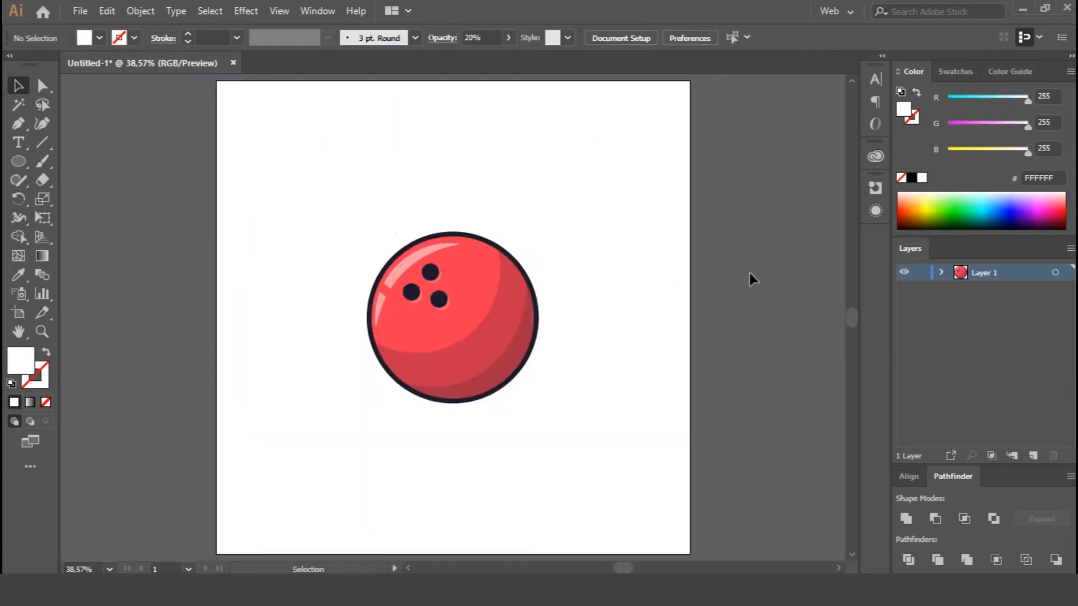
Group all the parts of the bowling ball.
left_click_drag(355, 232, 534, 430)
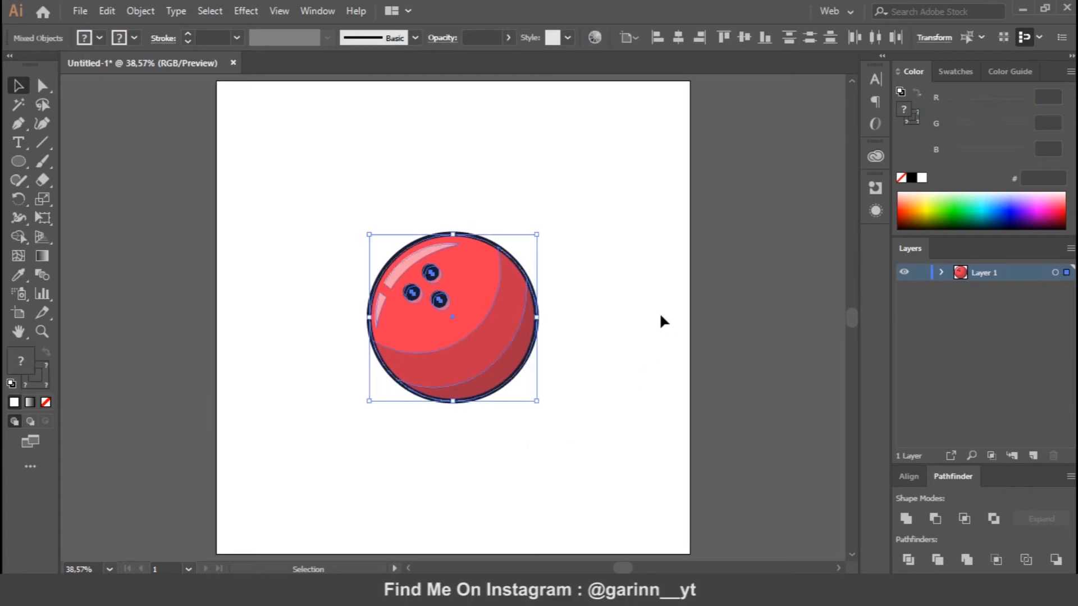
left_click(638, 292)
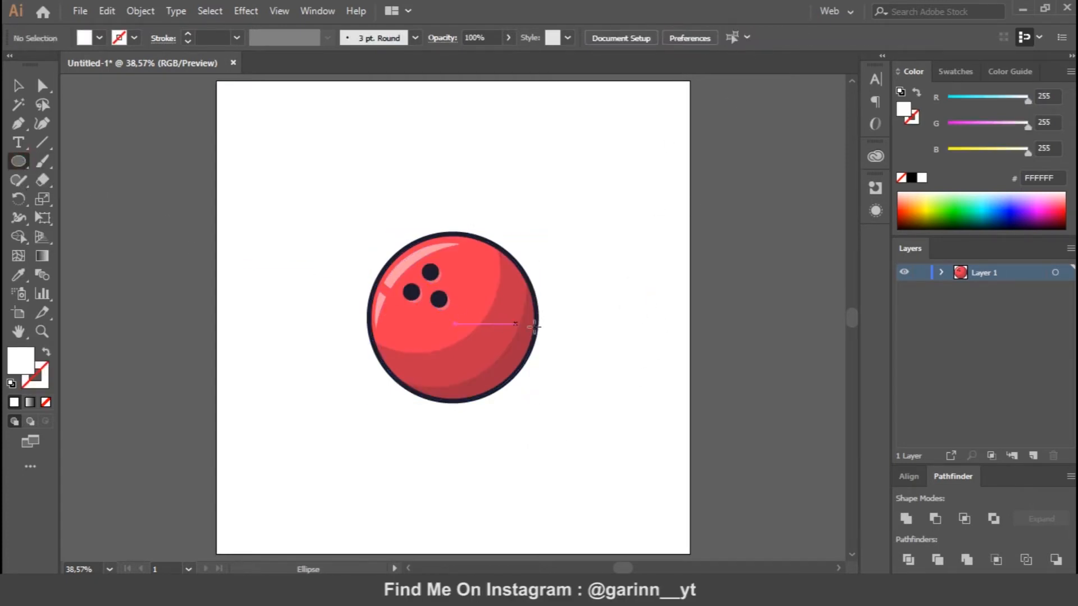
Draw a tall ellipse over the ball's right edge with the ball's red fill and dark outline, and a smaller matching ellipse on top.
mouse_move(525, 228)
left_mouse_down()
mouse_move(572, 298)
mouse_move(593, 413)
left_mouse_up()
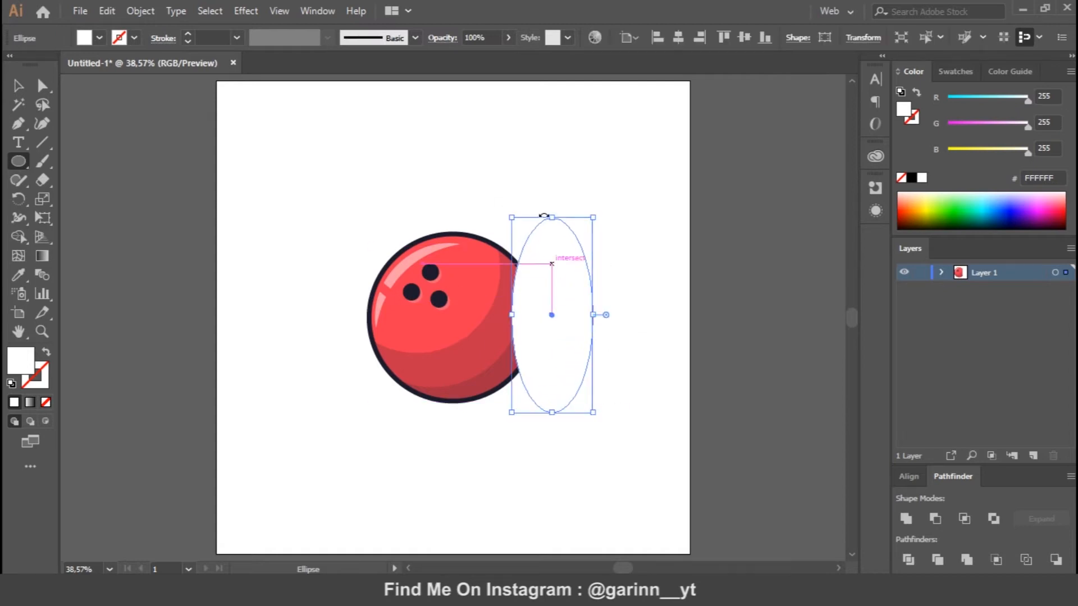
key("i")
left_click(476, 323)
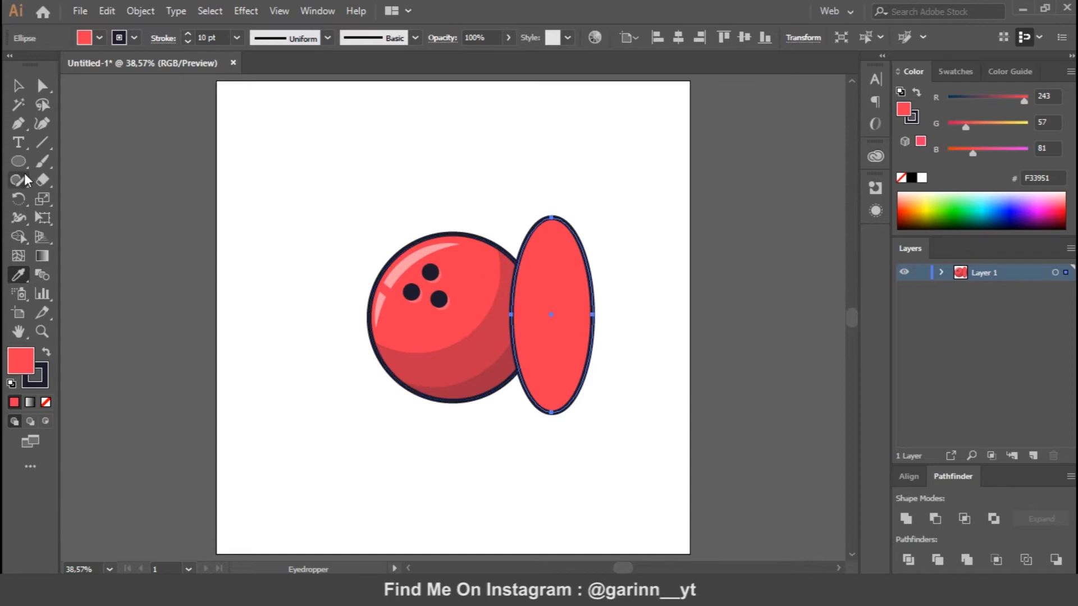
key("l")
left_click_drag(526, 153, 583, 218)
Centre both ellipses on the same vertical axis and move them together to the right of the ball.
key("v")
mouse_move(498, 125)
left_mouse_down()
mouse_move(615, 259)
mouse_move(607, 273)
left_mouse_up()
left_click(548, 122)
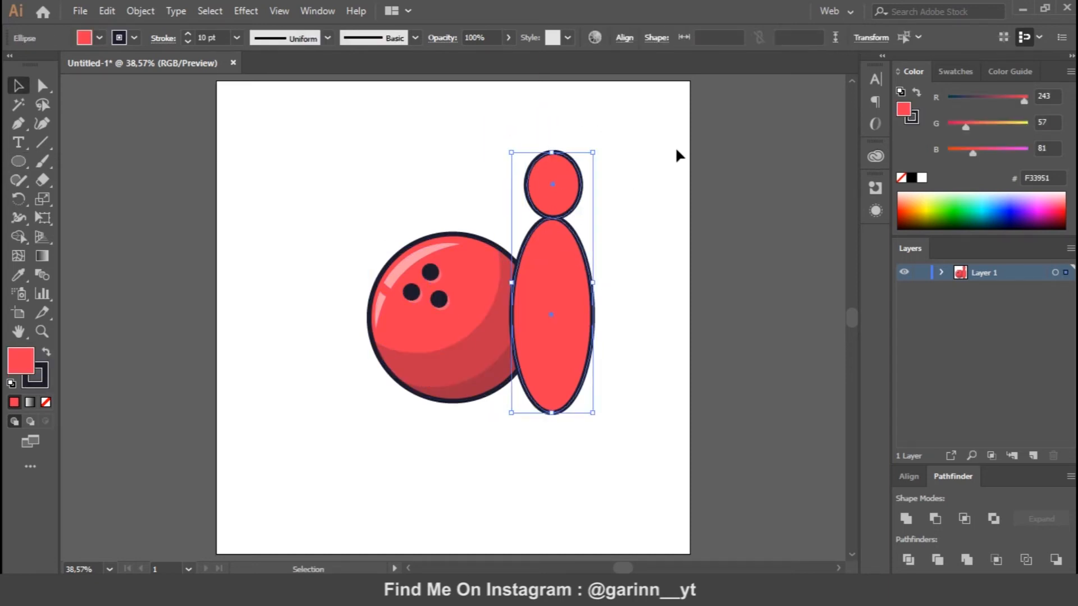
left_click(616, 210)
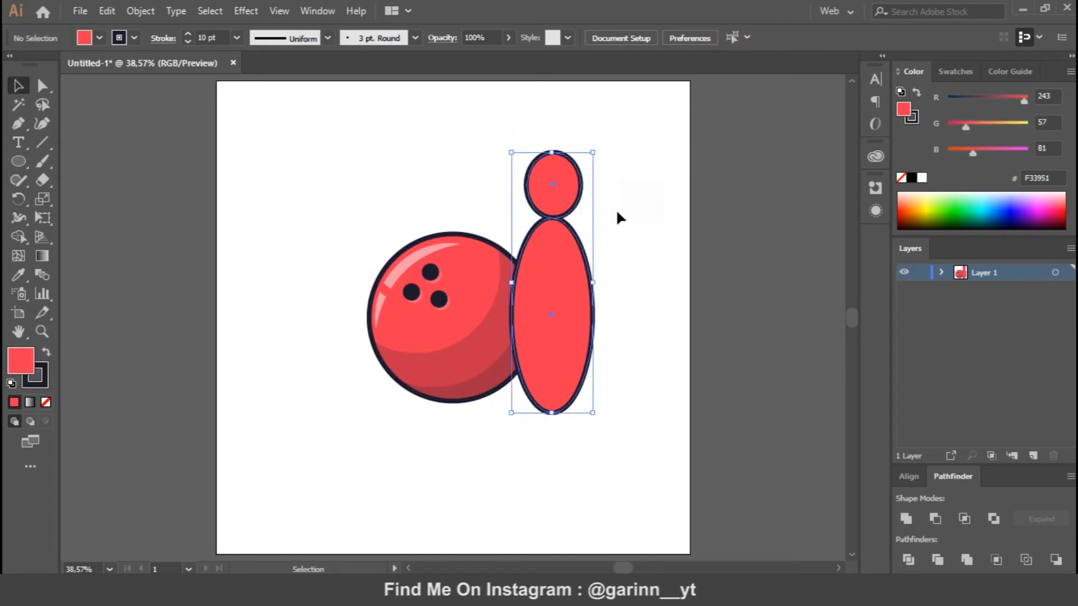
left_click(556, 197)
left_click(567, 252, "shift")
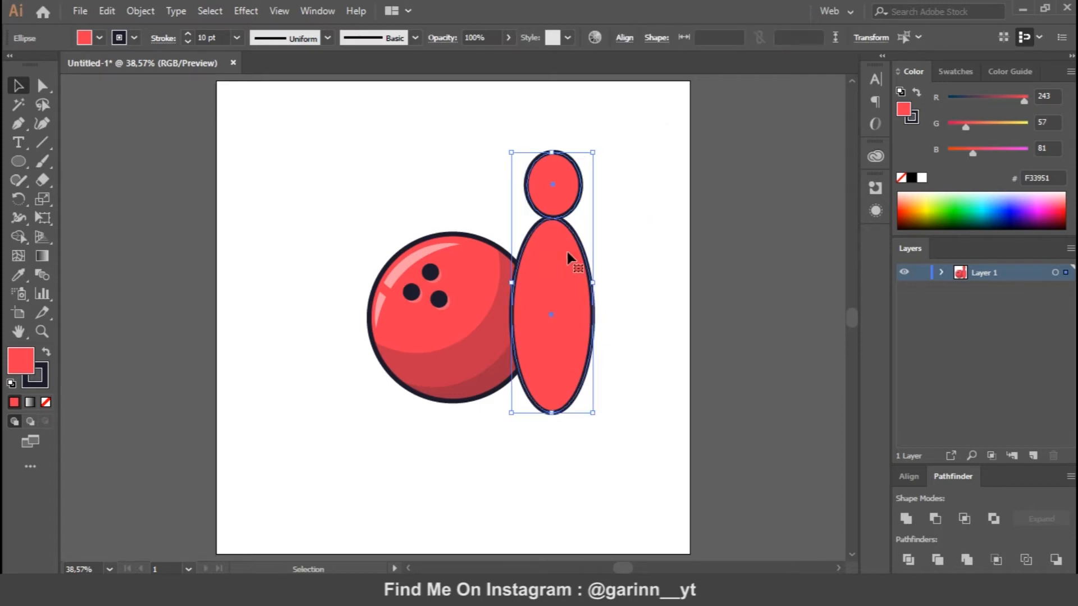
left_click(910, 477)
left_click(1058, 560)
left_click(1029, 505)
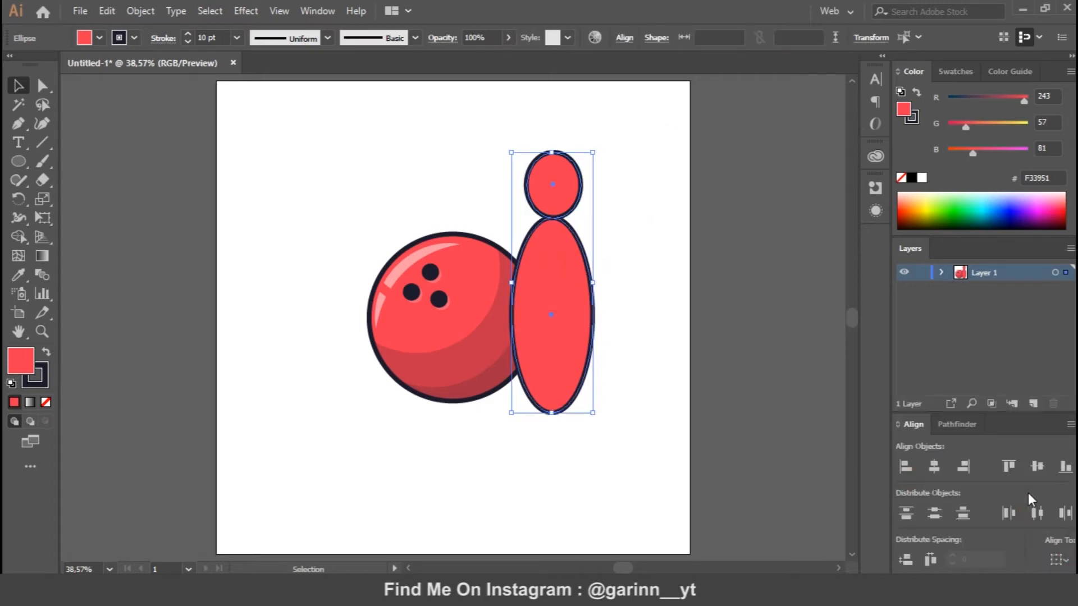
left_click(935, 466)
left_click(1058, 559)
left_click(1037, 509)
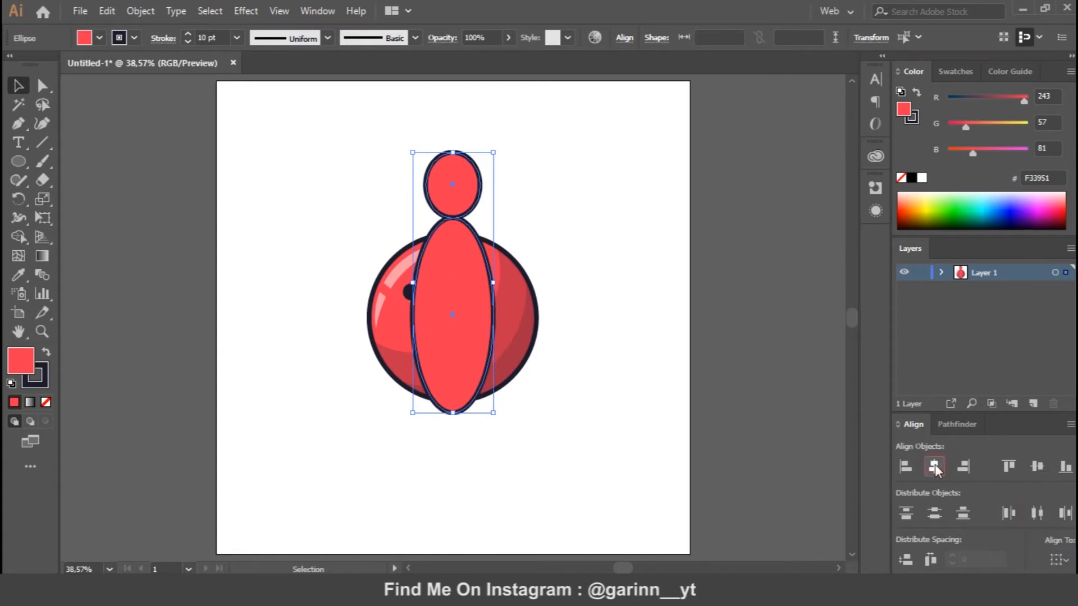
left_click_drag(460, 301, 594, 297)
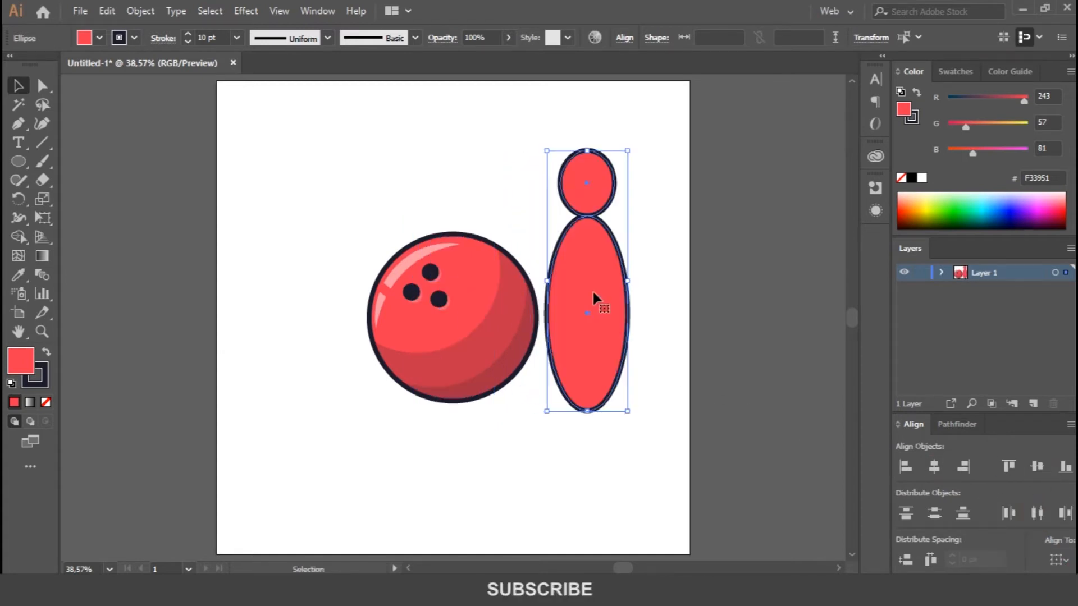
left_click(645, 250)
Draw a straight path from the small ellipse's left edge to the tall ellipse's upper-left edge.
key("ctrl+plus")
key("ctrl+plus")
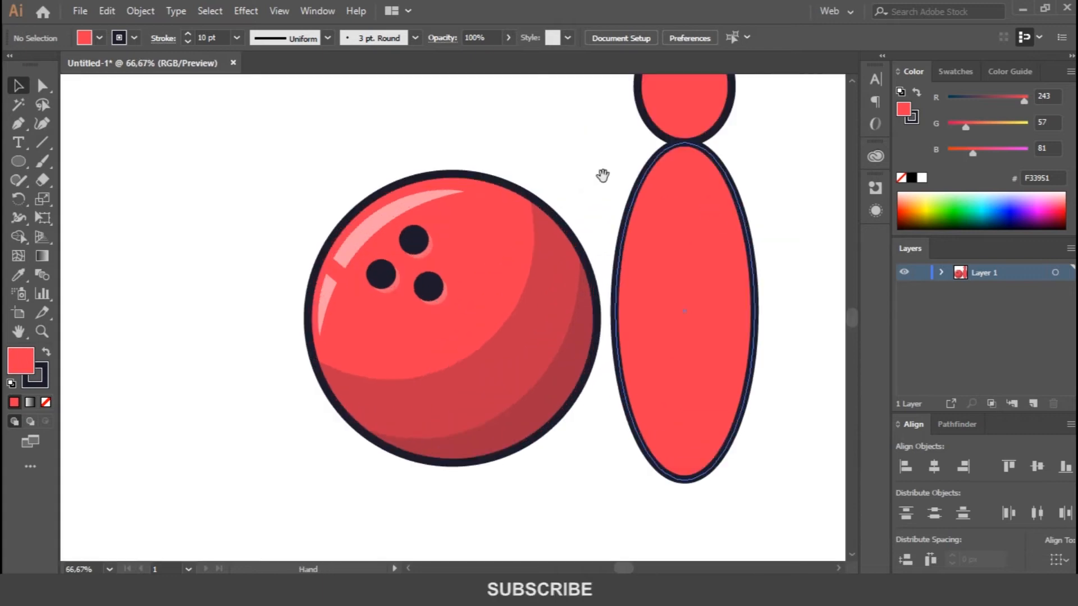
left_click_drag(602, 175, 416, 265)
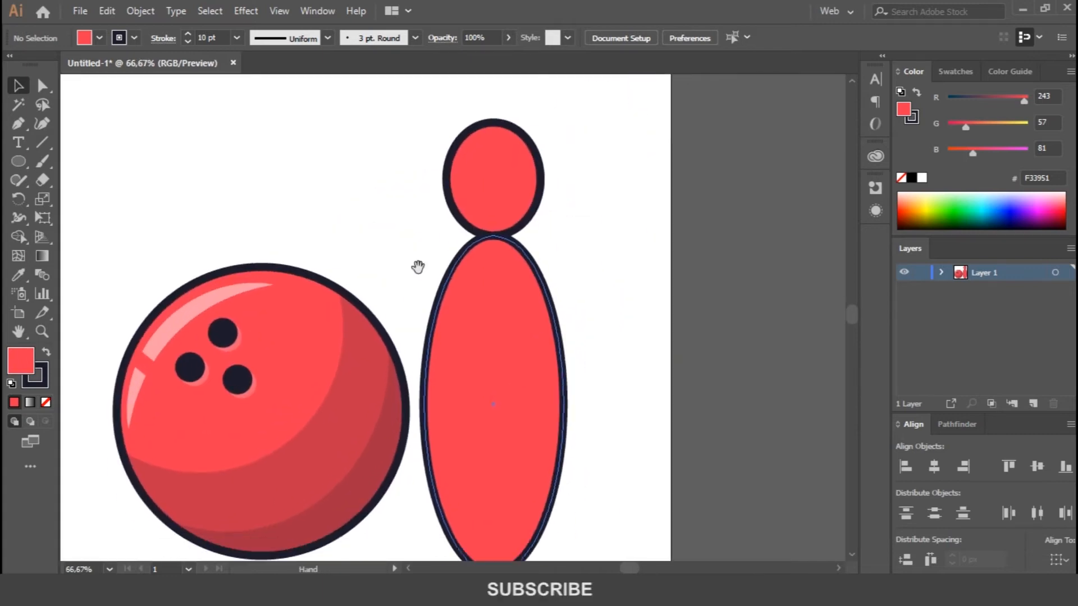
left_click(20, 161)
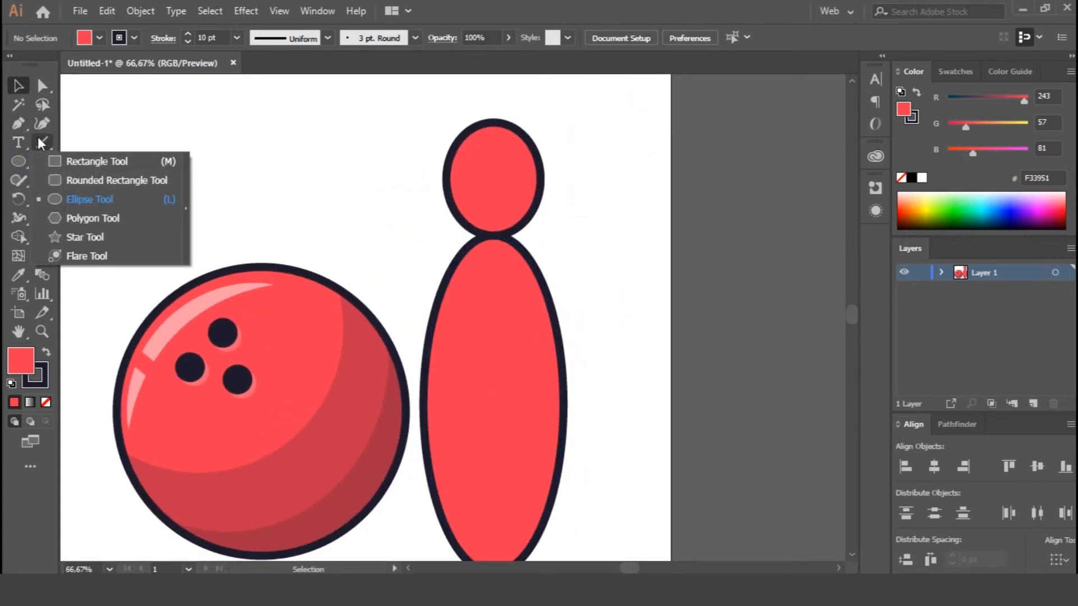
left_click(19, 124)
left_click(447, 179)
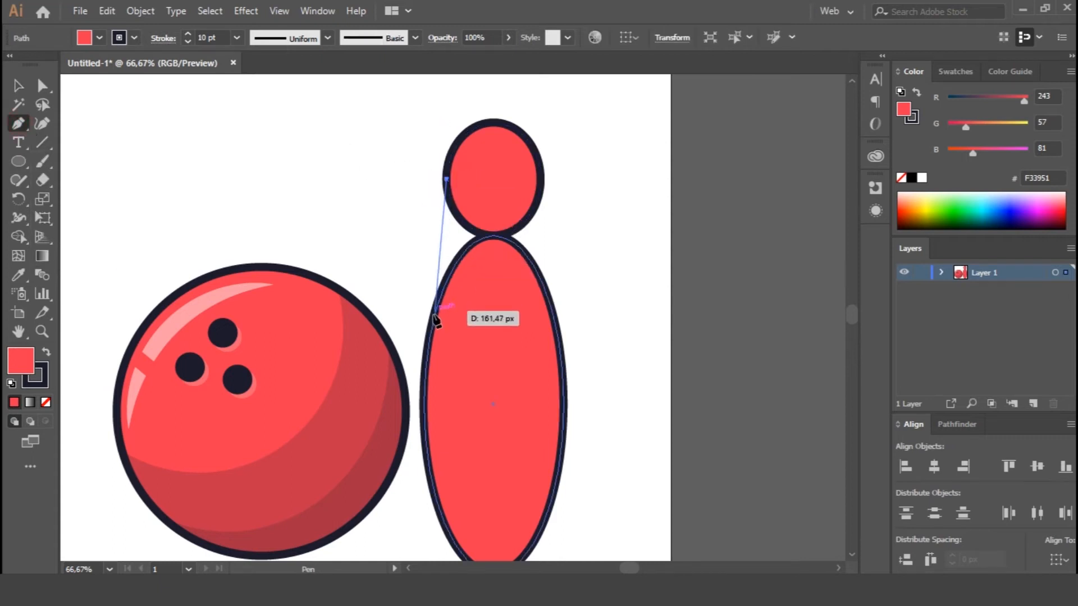
left_click(430, 337)
key("v")
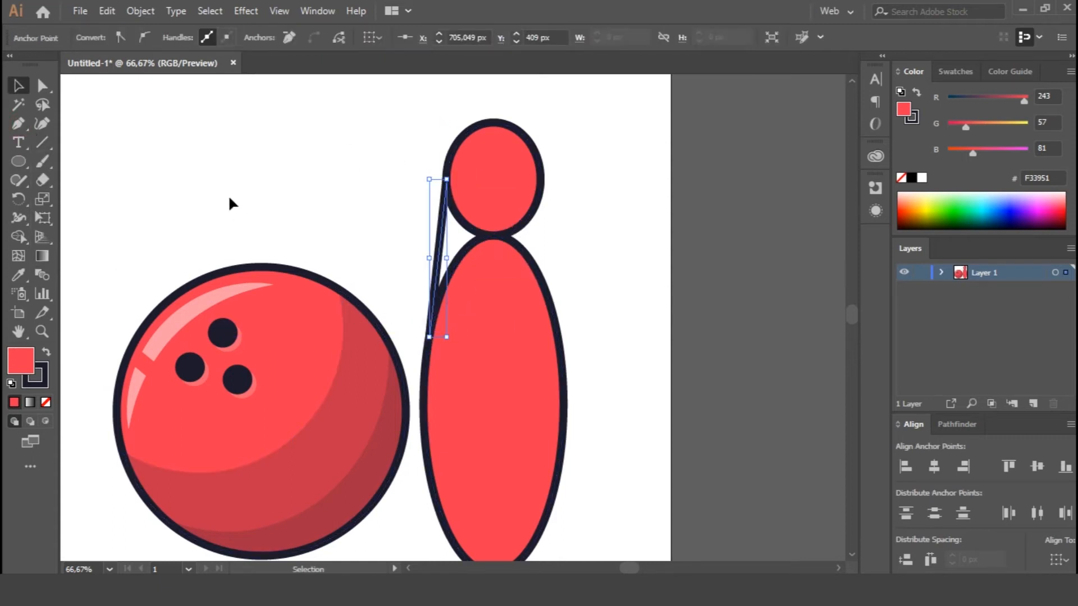
Bend the middle of the connecting path inward with the Curvature tool to form the pin's neck, and remove its fill.
left_click(43, 125)
left_click_drag(438, 250, 450, 254)
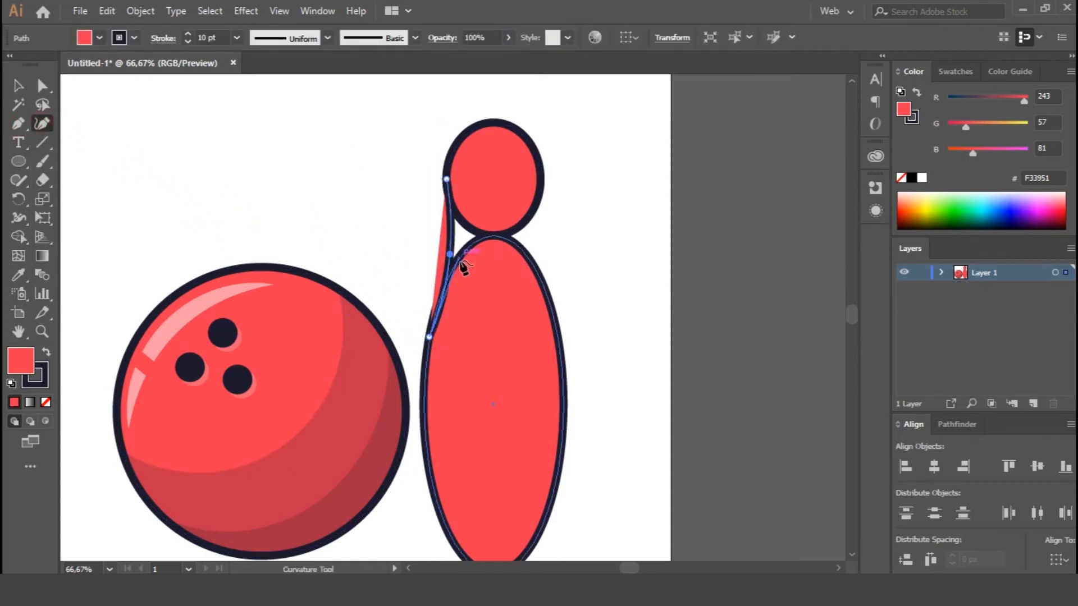
left_click(46, 402)
key("v")
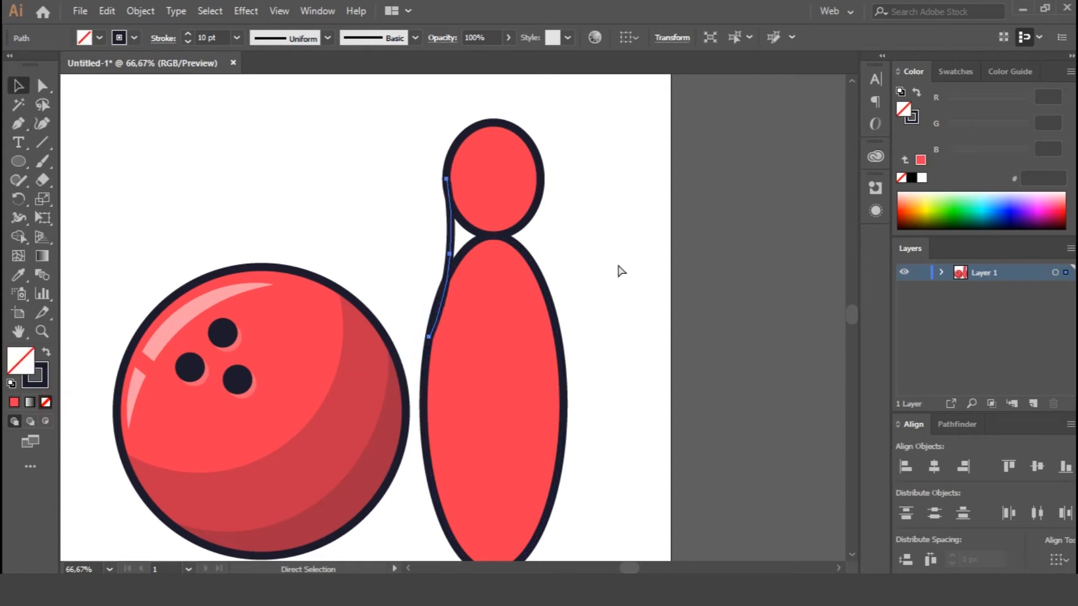
Mirror a duplicate of the neck curve left to right and place it on the opposite side of the pin.
right_click(451, 247)
mouse_move(590, 476)
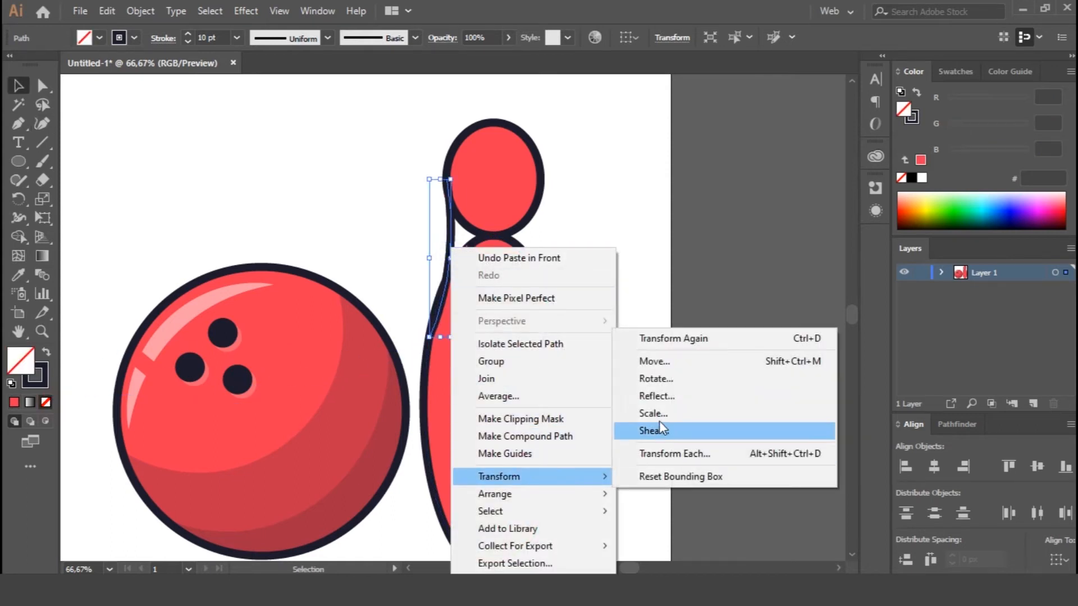
left_click(656, 395)
left_click(558, 399)
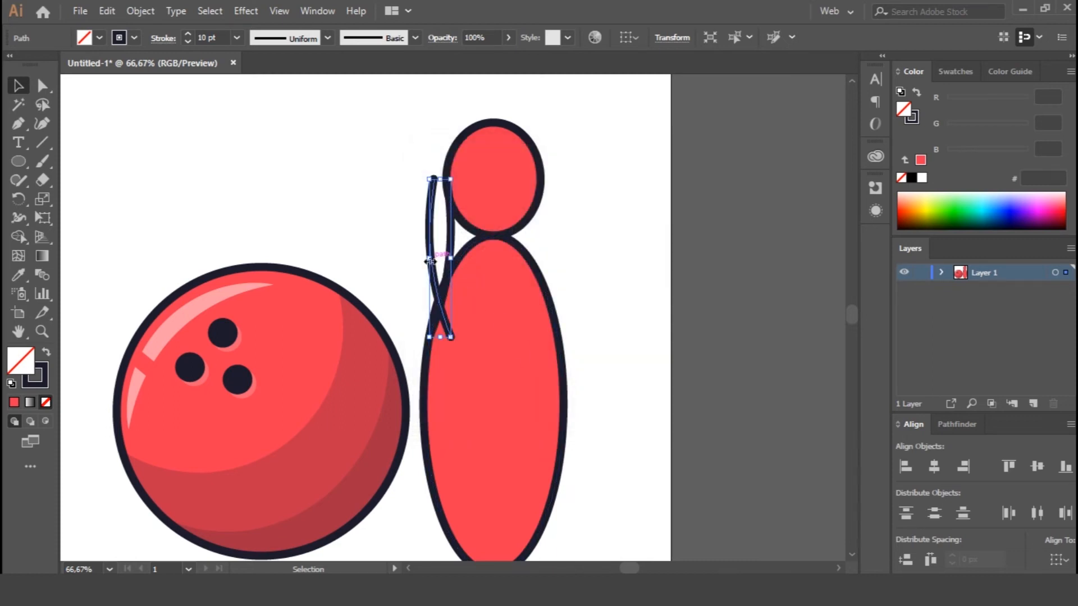
left_click_drag(430, 261, 548, 281)
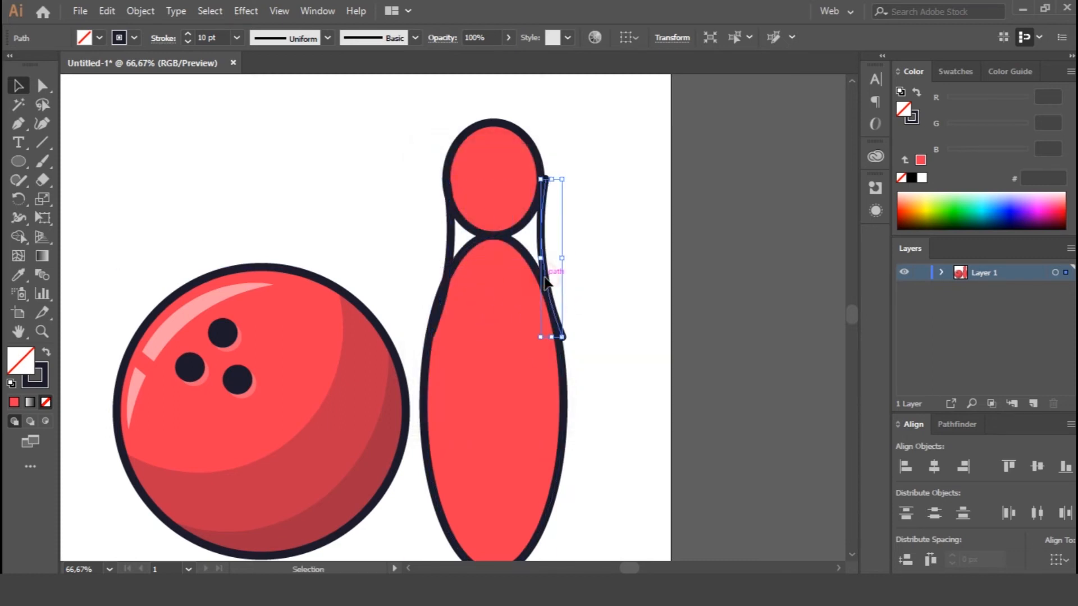
Merge the two ellipses and both neck curves into a single pin outline with the Shape Builder.
key("ctrl+plus")
key("ctrl+plus")
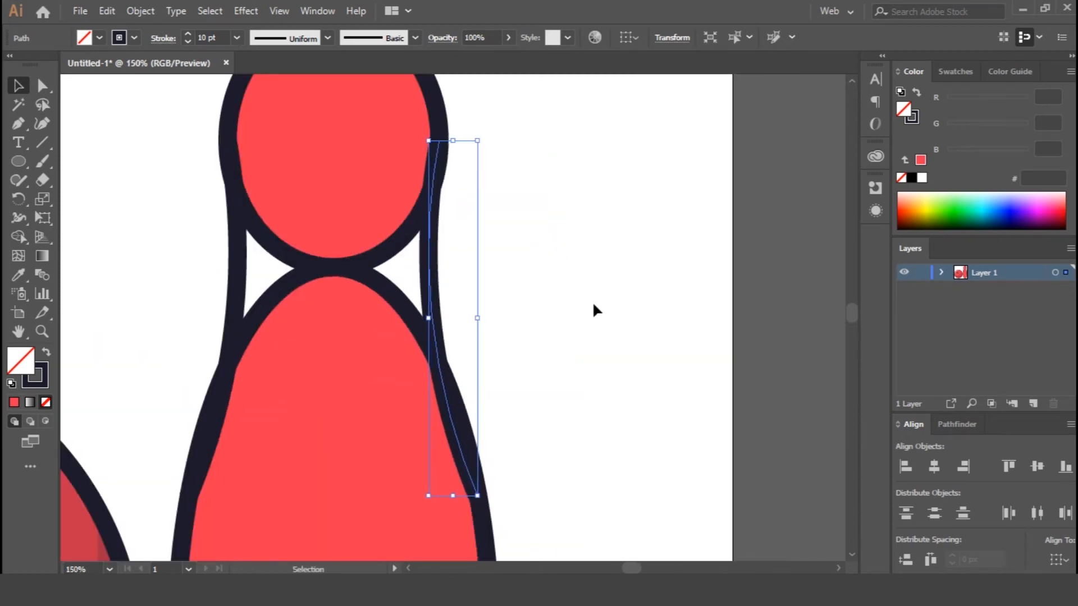
left_click_drag(169, 137, 548, 416)
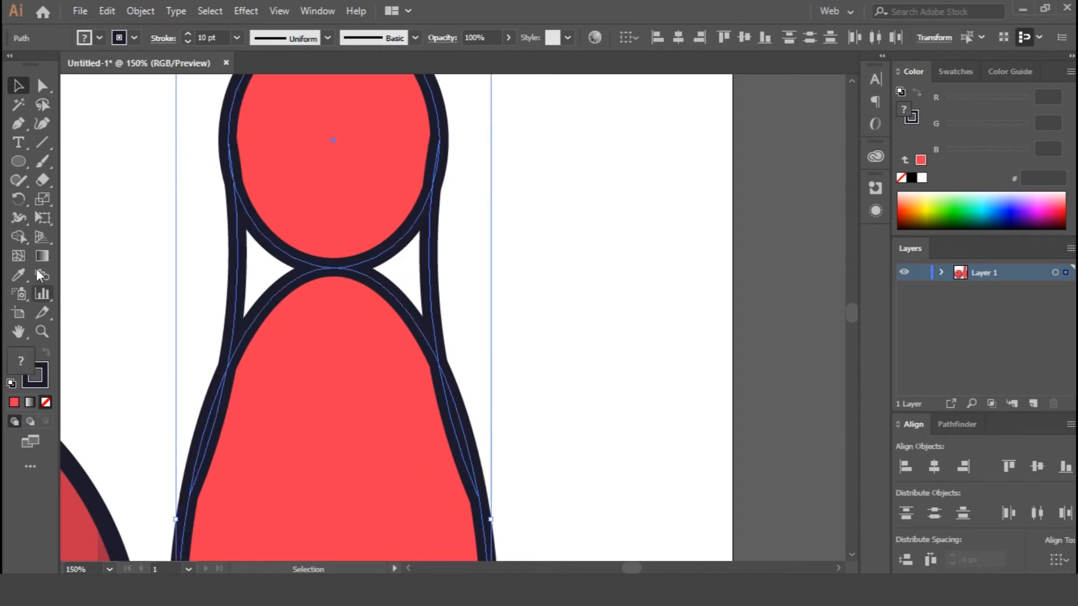
left_click(19, 236)
mouse_move(284, 180)
left_mouse_down()
mouse_move(282, 319)
mouse_move(376, 200)
mouse_move(392, 346)
left_mouse_up()
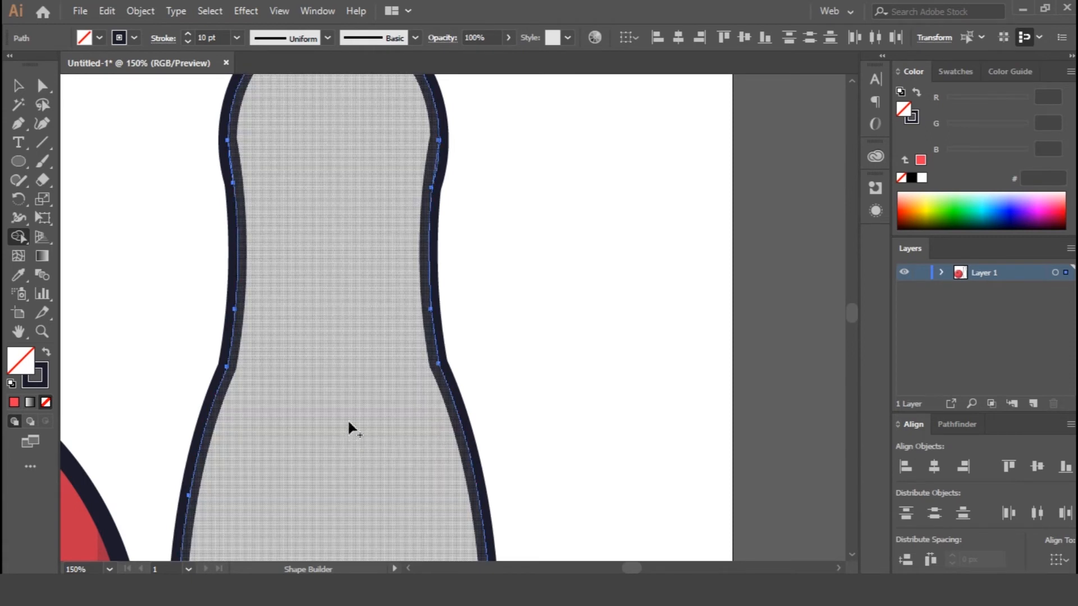
key("v")
left_click(556, 357)
key("ctrl+minus")
key("ctrl+minus")
left_click(445, 343)
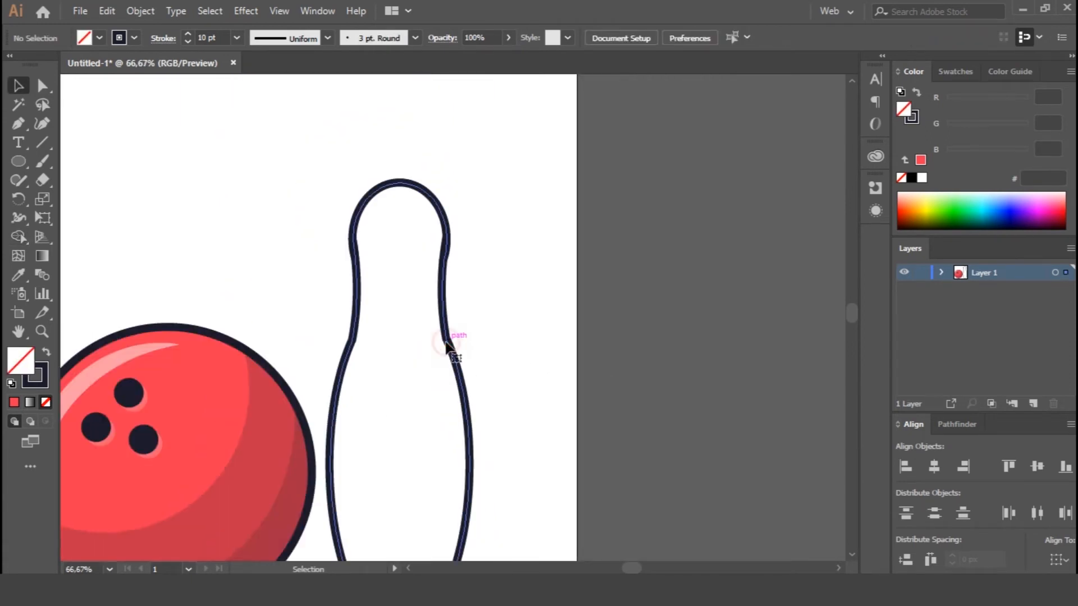
key("a")
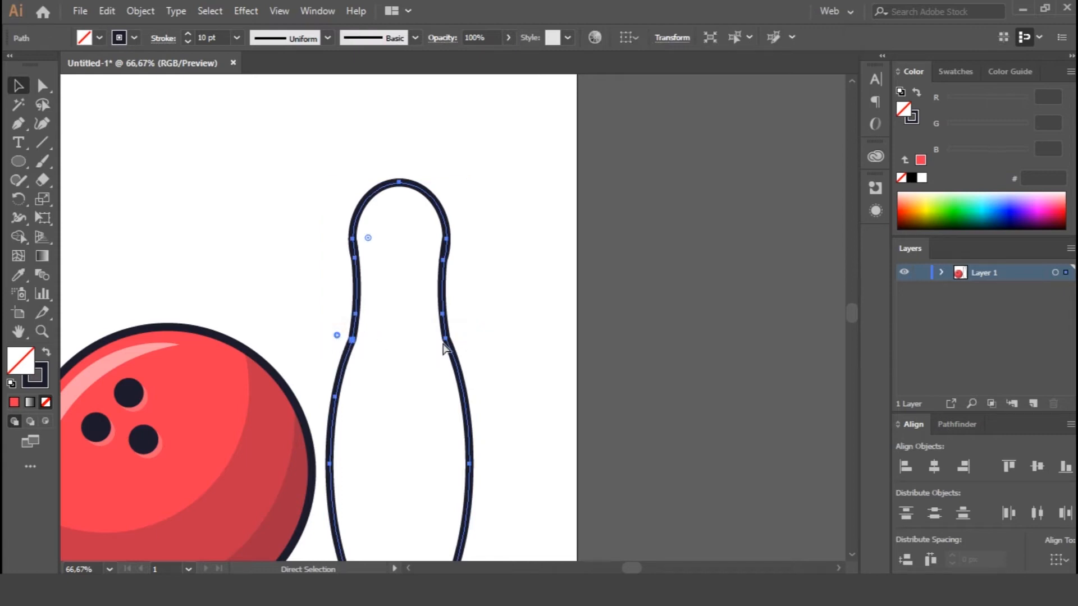
left_click(445, 341, "ctrl+shift")
left_click(491, 341)
Draw a straight horizontal line across the lower part of the pin, extending past both sides of its outline.
key("ctrl+minus")
left_click_drag(541, 354, 522, 231)
left_click_drag(321, 418, 529, 418)
key("ctrl+z")
left_click_drag(322, 414, 491, 414)
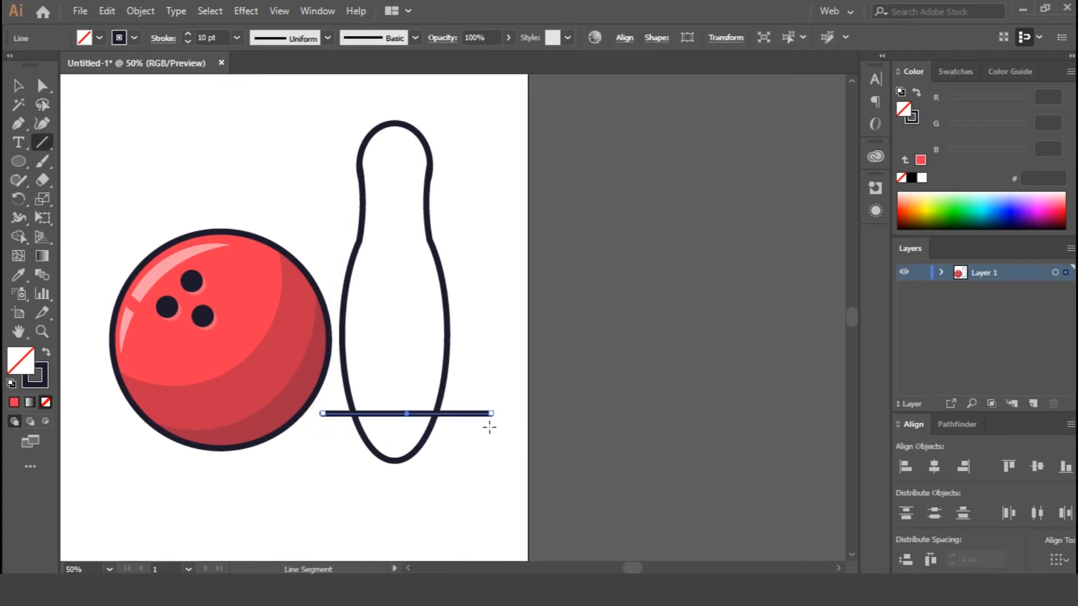
Use the Shape Builder on the pin and line to remove the rounded tip and overhanging ends, giving the pin a flat base.
key("v")
left_click(391, 380, "shift")
key("shift+m")
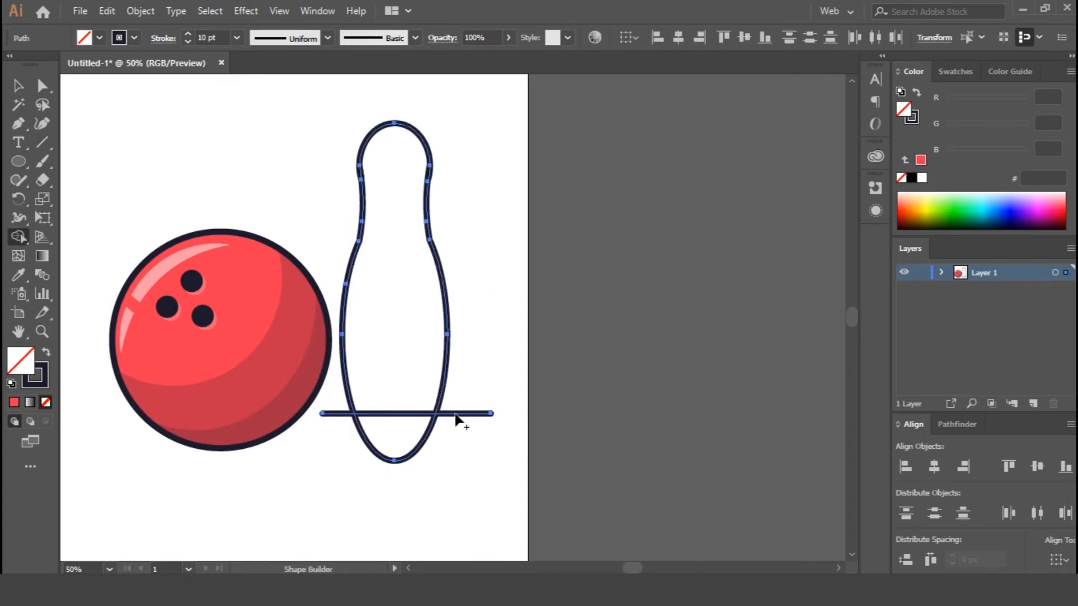
left_click(333, 415, "alt")
key("v")
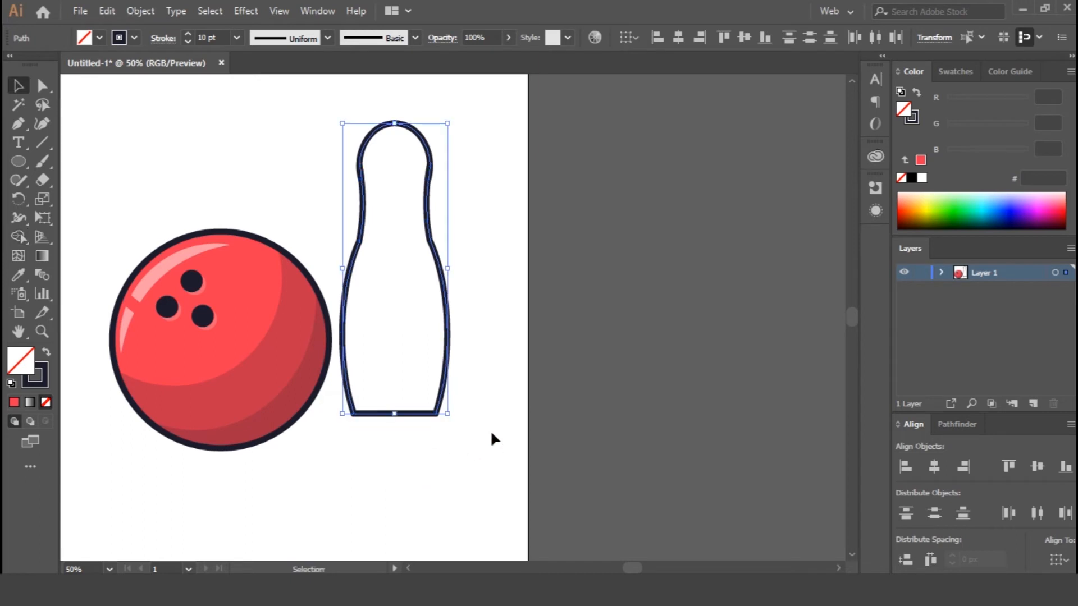
left_click_drag(483, 330, 485, 386)
left_click(476, 271)
Smooth the corners on both sides of the pin where the neck meets the body, using the Smooth tool.
key("ctrl+=")
key("ctrl+=")
key("ctrl+=")
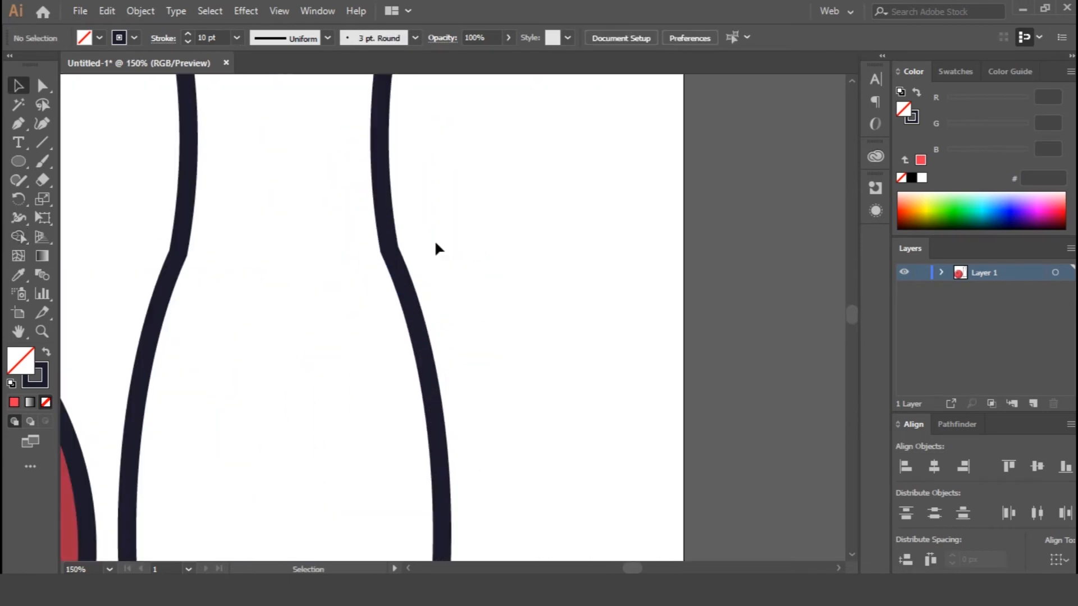
left_click_drag(7, 183, 45, 214)
left_click(389, 209, "ctrl")
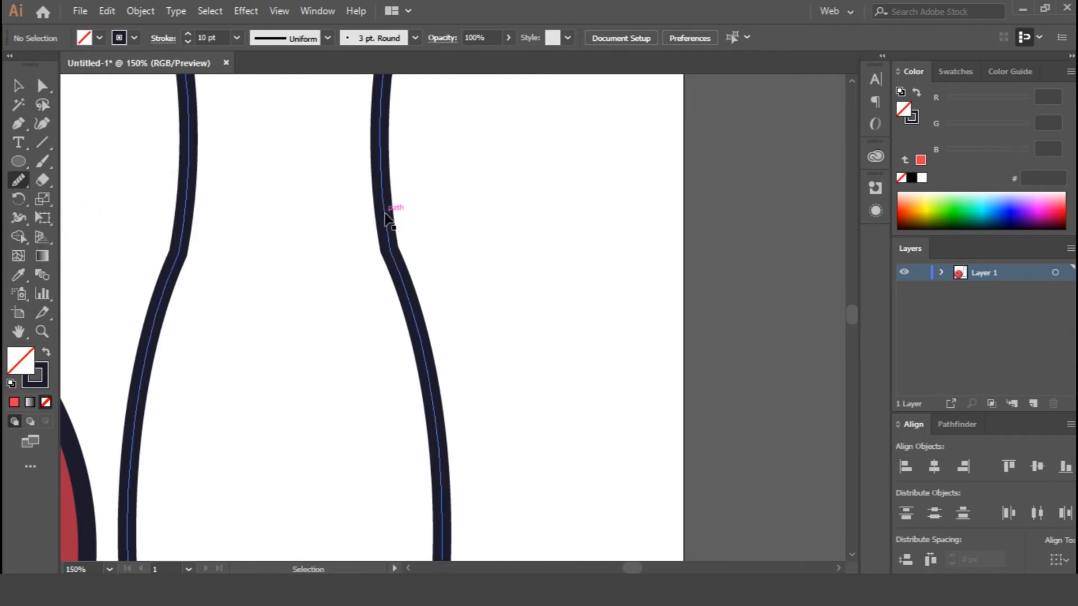
left_click_drag(392, 255, 383, 345)
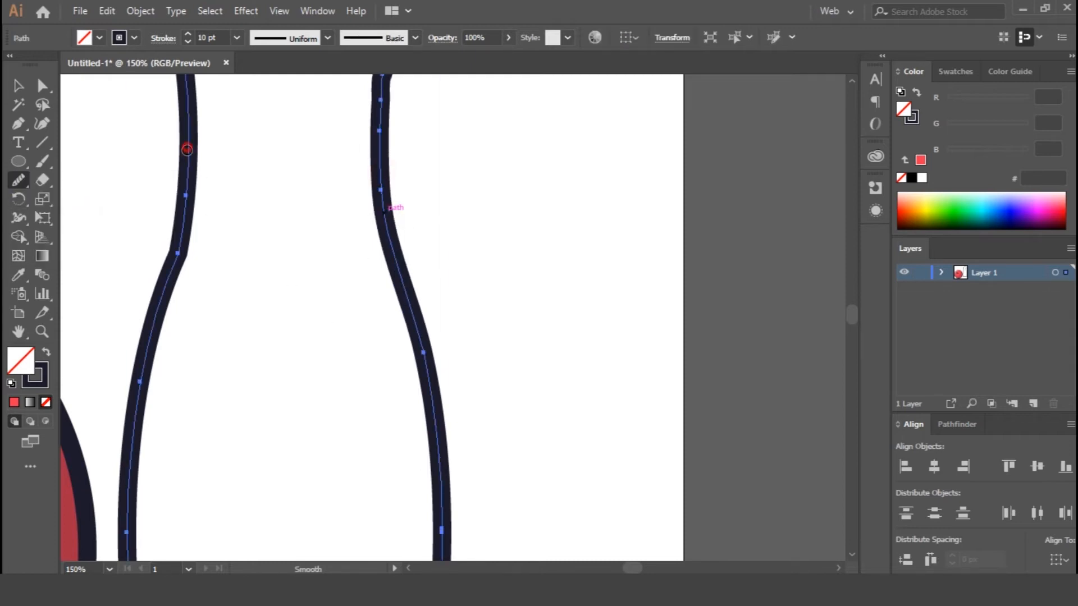
left_click_drag(173, 297, 166, 314)
Smooth both sides of the pin outline where the head meets the neck.
left_click_drag(439, 219, 462, 314)
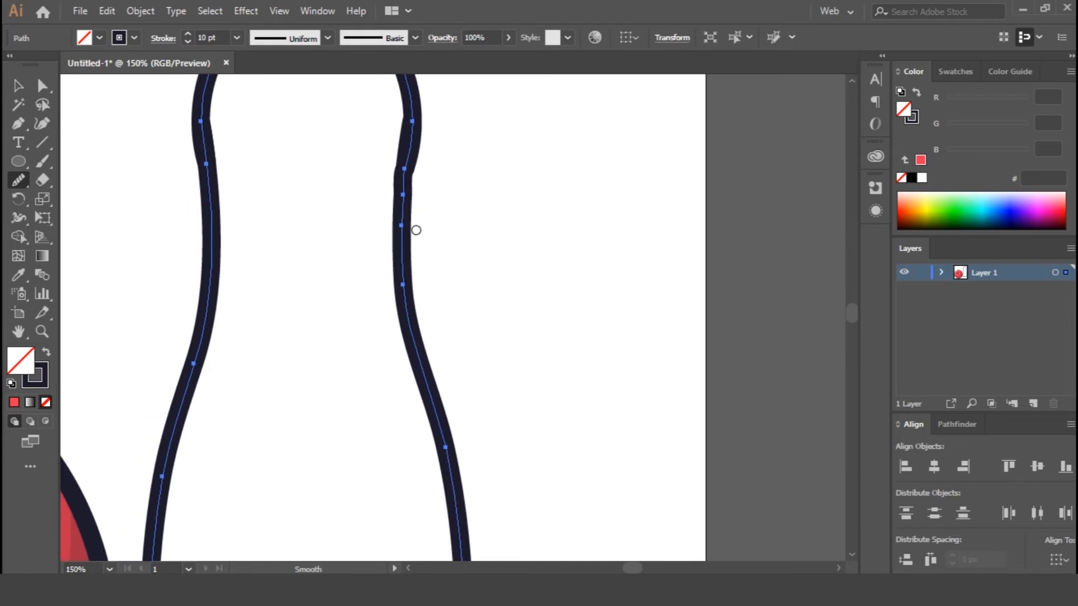
left_click_drag(406, 224, 424, 338)
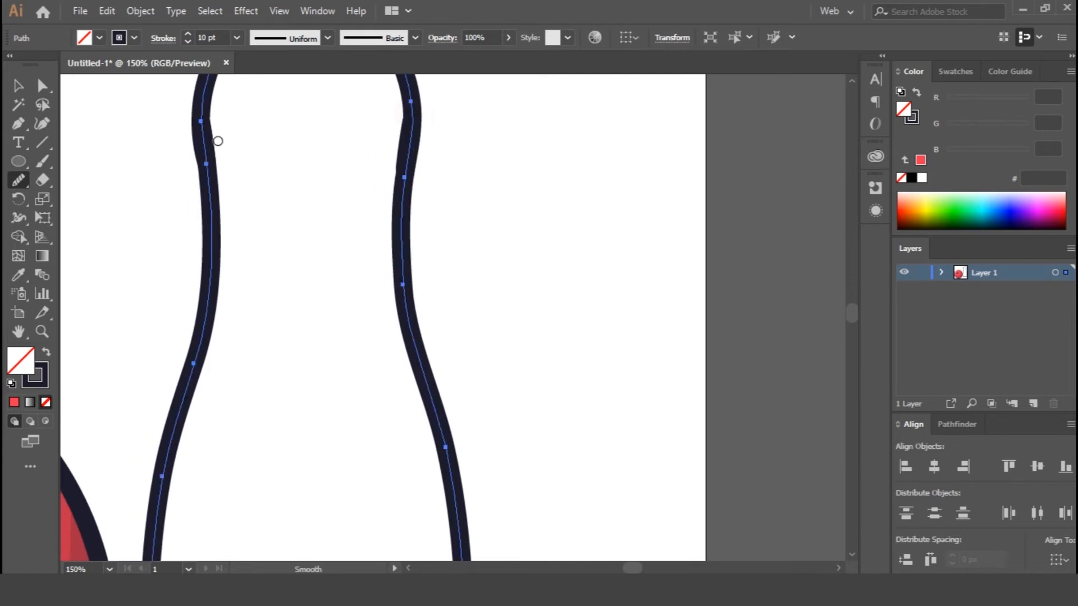
left_click_drag(209, 156, 248, 275)
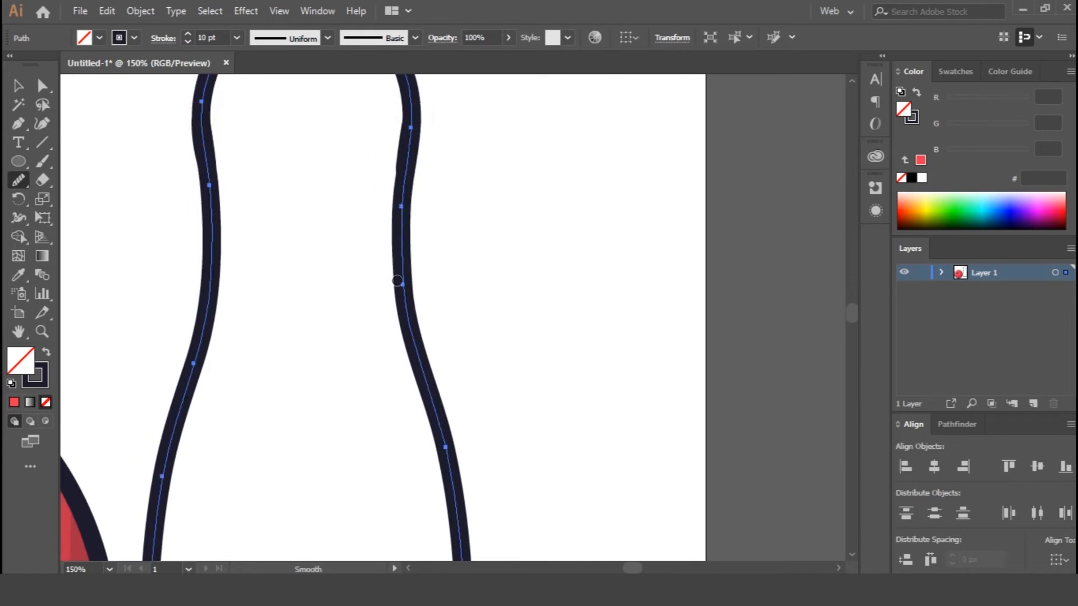
left_click_drag(404, 110, 399, 192)
left_click_drag(476, 243, 483, 326)
key("ctrl+z")
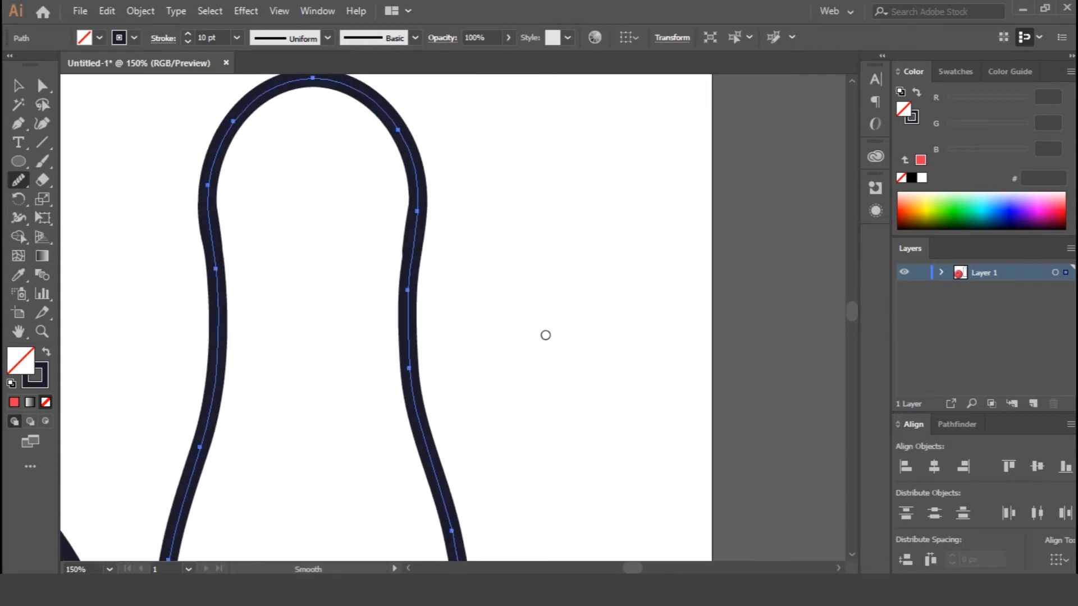
Draw a wide, thin rectangle across the pin's neck, extending past both sides of its outline.
key("v")
left_click(499, 248)
key("ctrl+minus")
key("ctrl+minus")
key("ctrl+minus")
left_click_drag(495, 364, 487, 312)
left_click(448, 355)
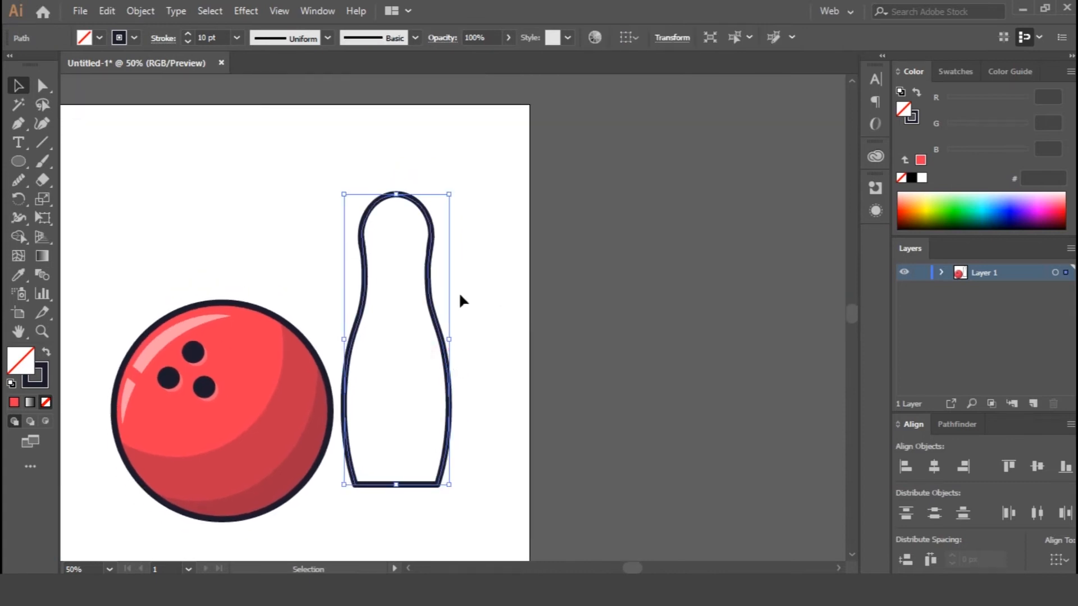
left_click(472, 295)
left_click(18, 162)
left_click(79, 161)
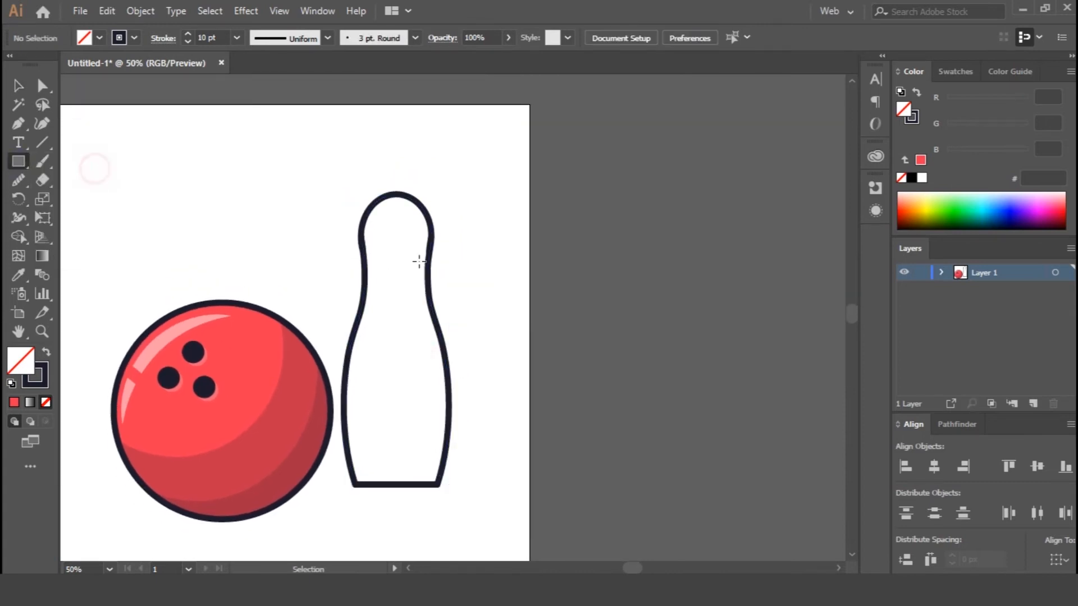
left_click_drag(344, 246, 454, 276)
Fill the neck rectangle with the ball's red, shift it slightly down and place a duplicate stripe just below it.
key("ctrl+plus")
key("ctrl+plus")
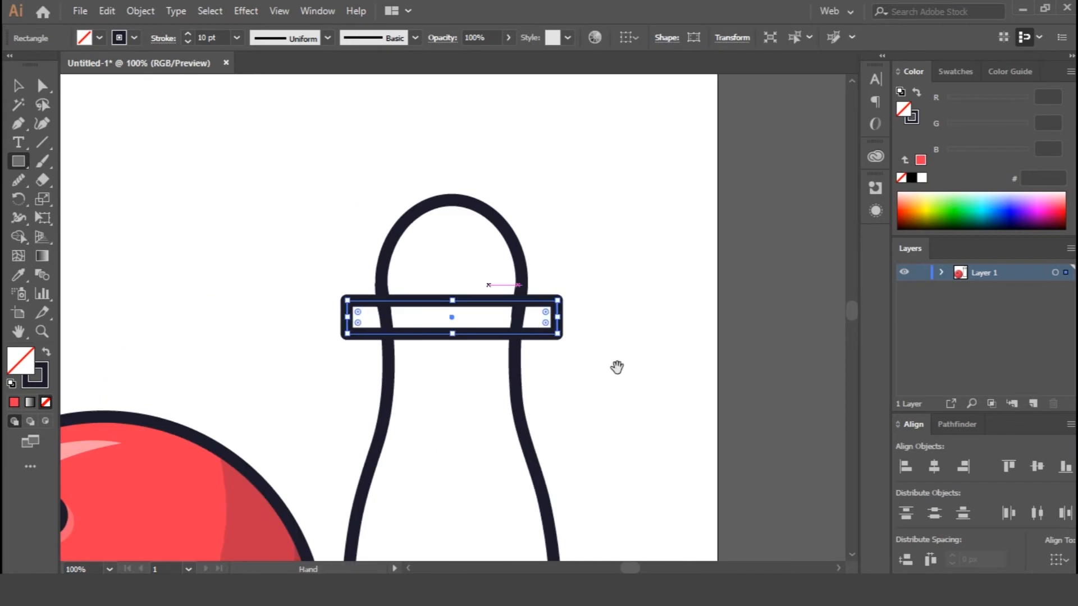
key("i")
left_click(190, 427)
key("v")
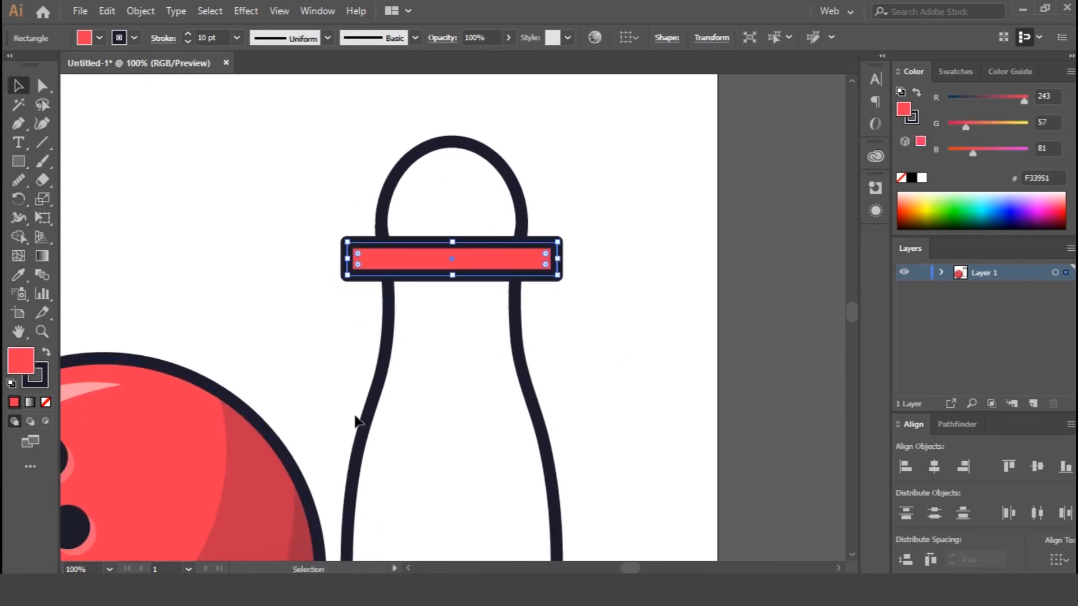
mouse_move(452, 273)
left_mouse_down()
mouse_move(450, 351)
mouse_move(462, 279)
mouse_move(462, 291)
left_mouse_up()
left_click_drag(465, 341, 507, 321)
Use the Shape Builder on the pin and both stripes to remove the stripe ends that overhang the pin outline.
left_click_drag(353, 210, 497, 382)
key("shift+m")
left_click(541, 339, "alt")
left_click(526, 275, "alt")
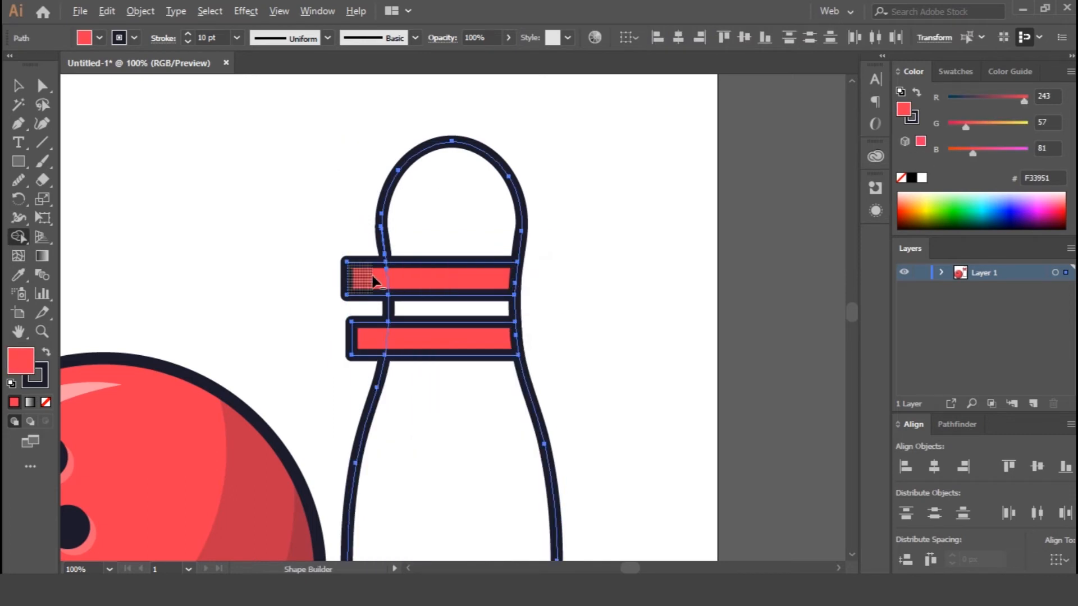
left_click(362, 278, "alt")
key("v")
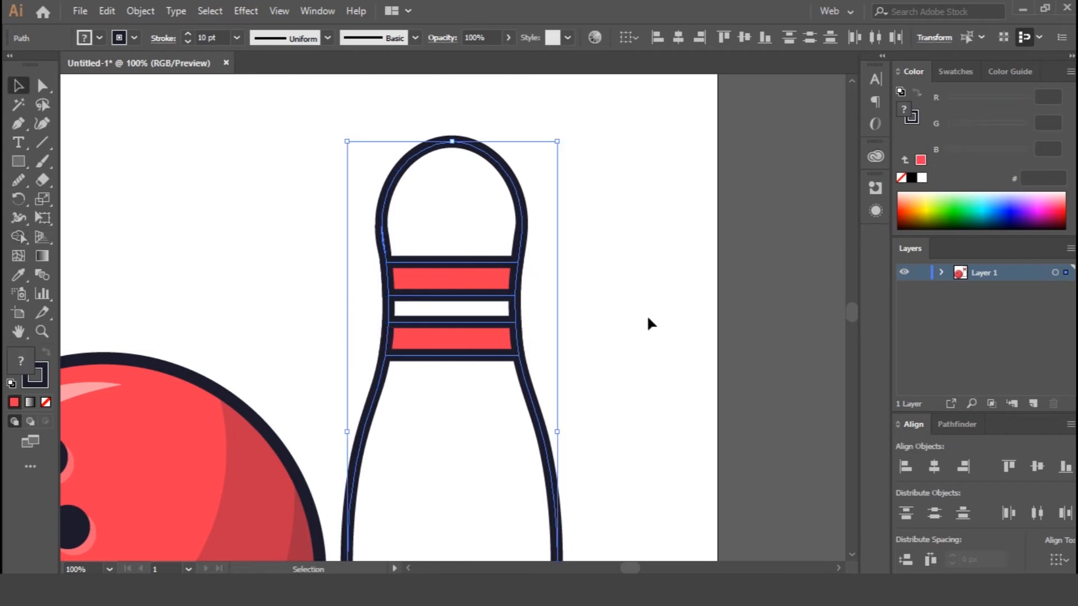
left_click(646, 320)
Offset a copy of the pin outline up and to the left, and subtract it from a second copy to form a shading shape.
key("ctrl+minus")
key("ctrl+minus")
left_click(510, 429)
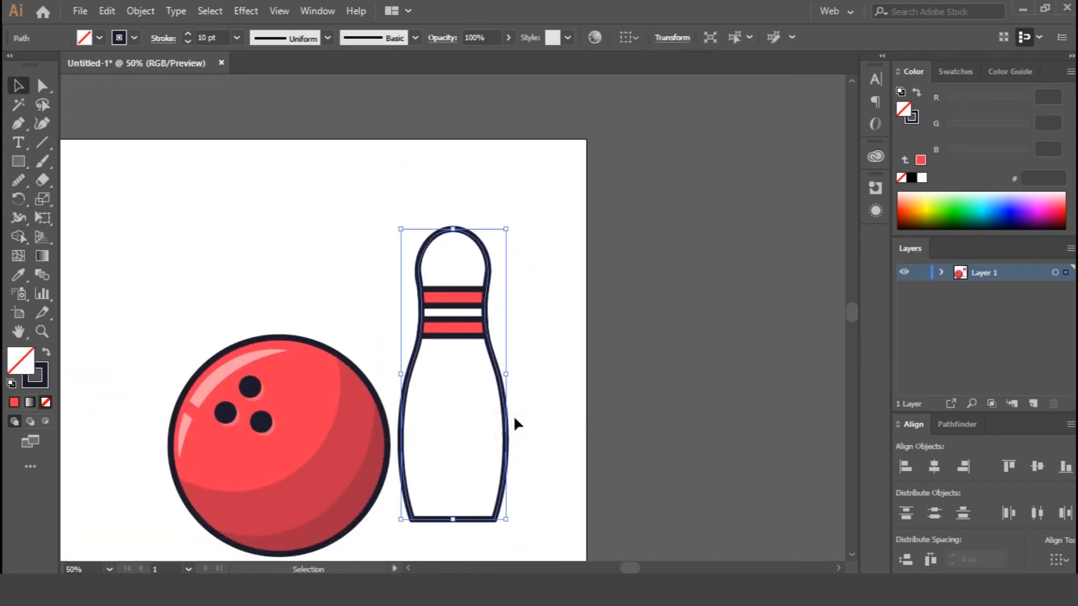
left_click(470, 421)
mouse_move(506, 429)
left_mouse_down("alt")
mouse_move(479, 414)
mouse_move(487, 419)
left_mouse_up("alt")
left_click(506, 425, "shift")
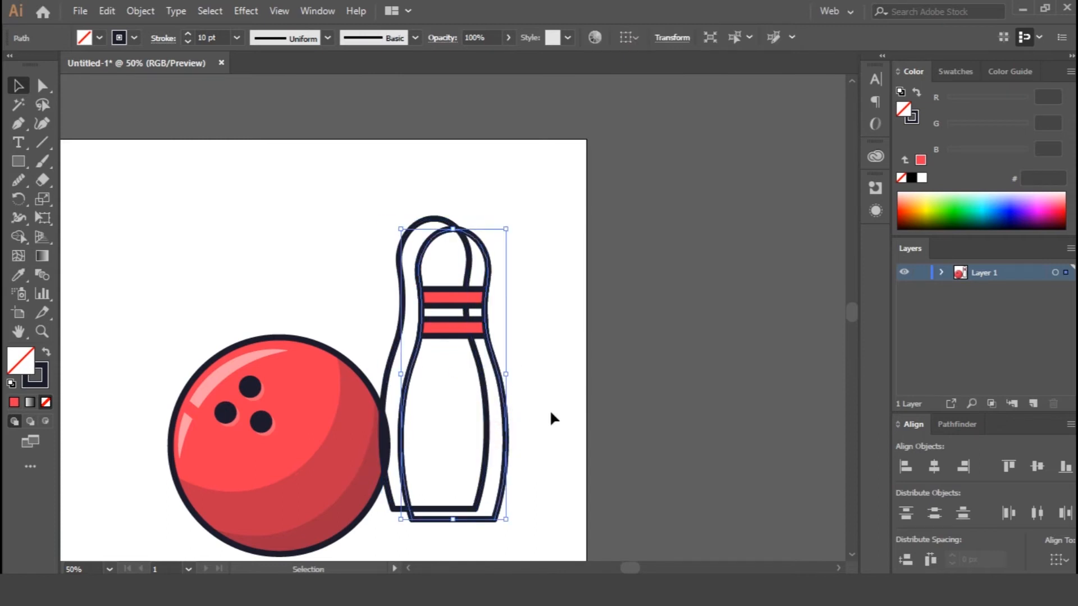
left_click(952, 425)
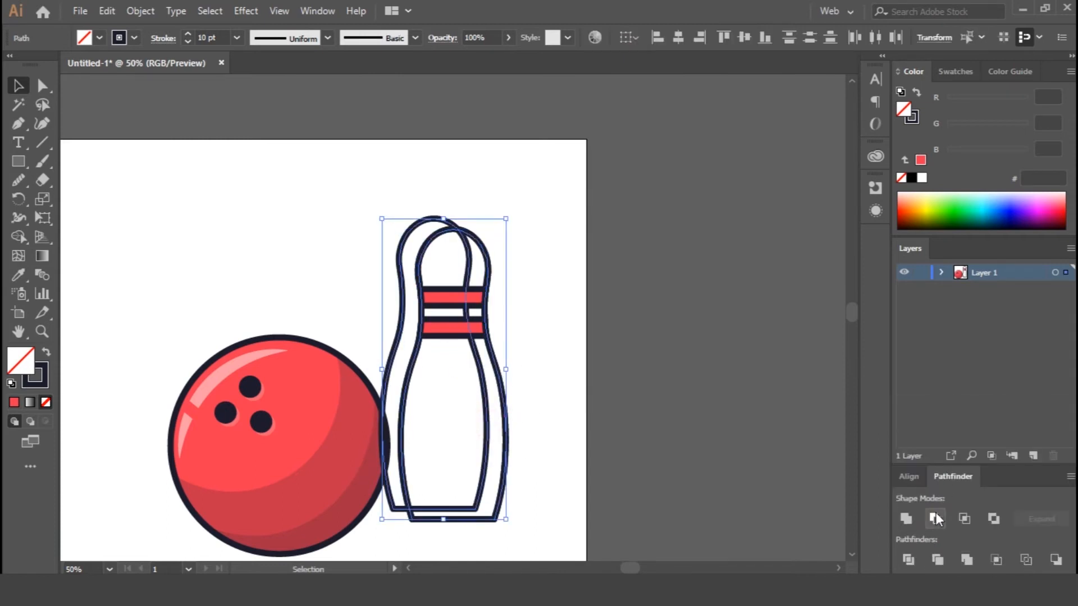
left_click(935, 518)
left_click(581, 413)
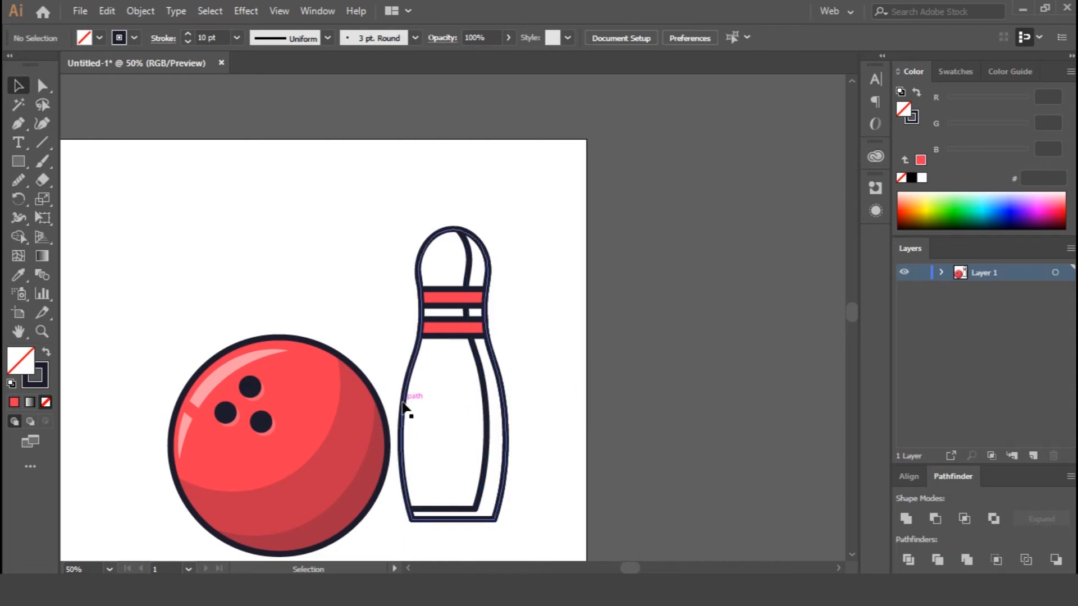
Fill the pin body with white.
left_click(416, 392)
left_click(913, 193)
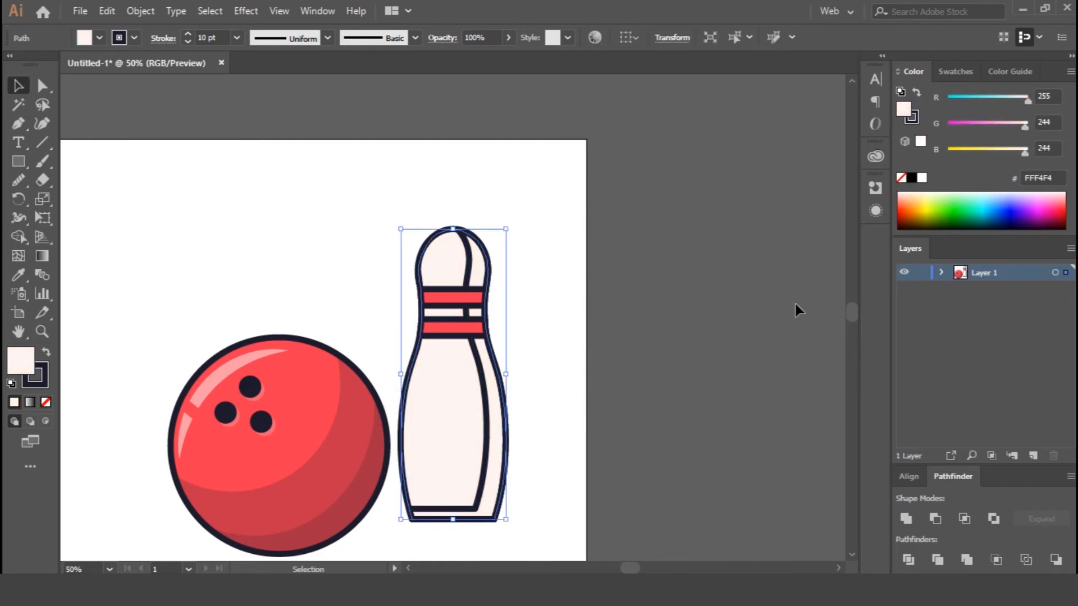
double_click(22, 361)
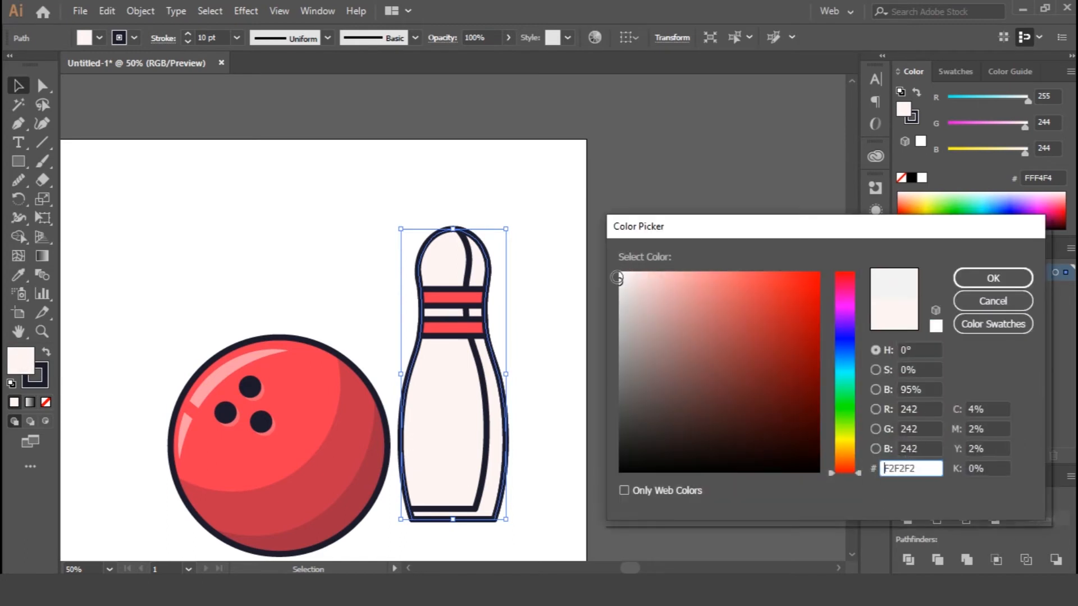
left_click(992, 278)
Give the pin's shading shape the ball shadow's style: dark 1C1B2D fill, no stroke and 20% opacity.
left_click(505, 441)
key("shift+x")
key("2")
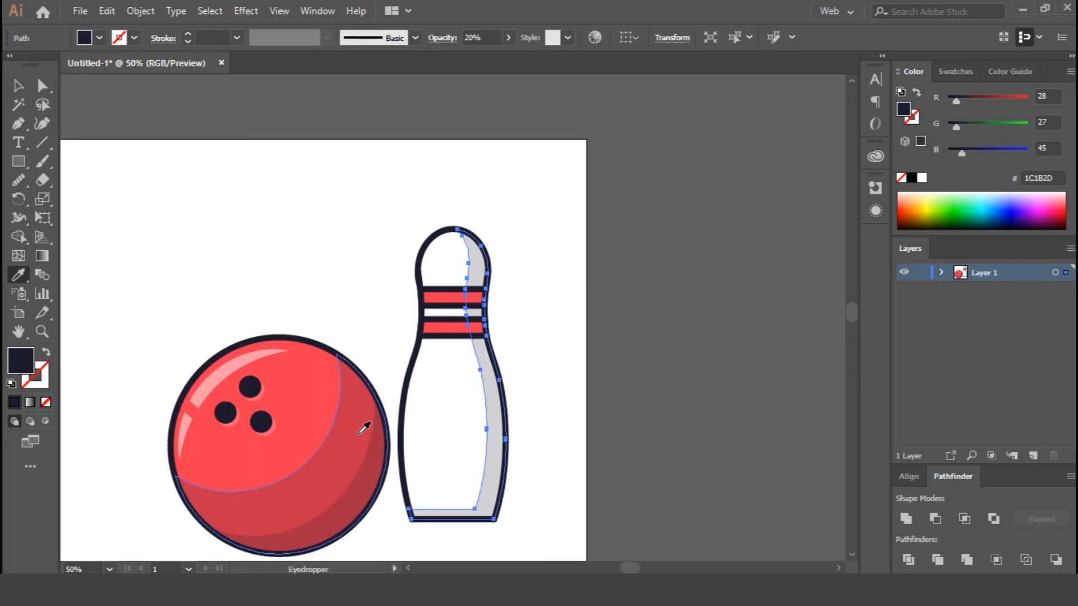
left_click(573, 360)
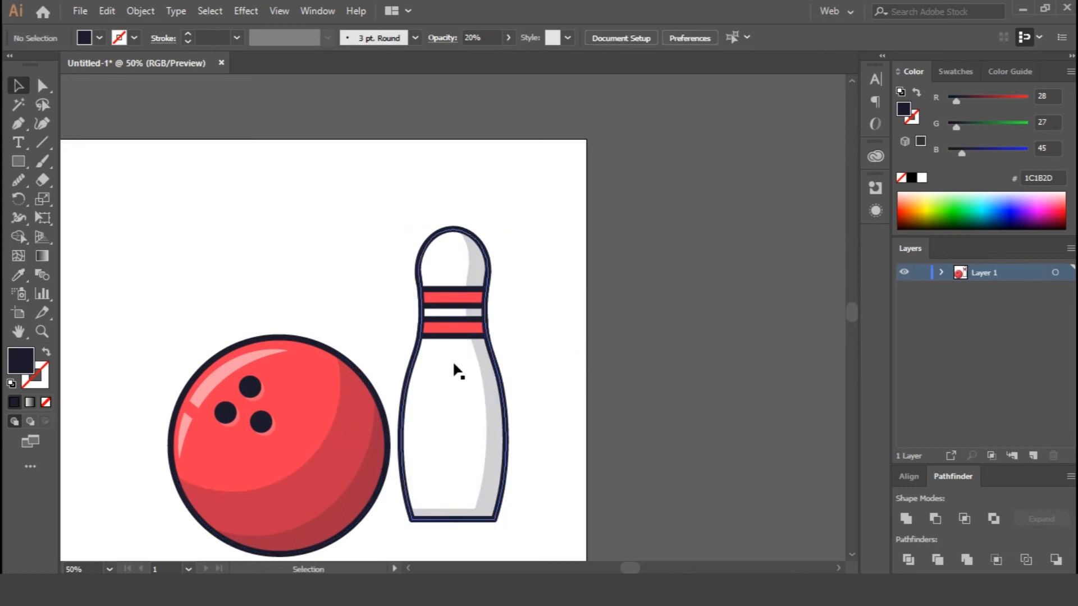
Group all parts of the pin and move it to overlap the right side of the ball.
left_click_drag(392, 216, 539, 543)
key("ctrl+g")
left_click_drag(486, 421, 414, 441)
left_click_drag(519, 447, 561, 317)
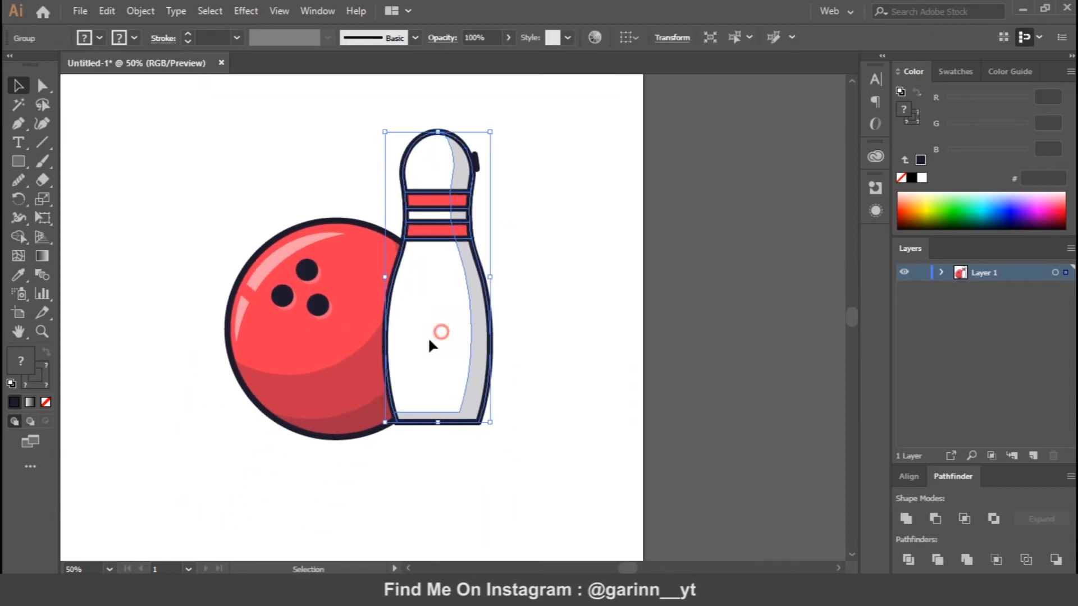
left_click_drag(441, 332, 415, 343)
Delete the small stray dark piece beside the pin's head and send the pin behind the ball.
left_click(478, 161)
key("Delete")
right_click(404, 340)
left_click(349, 349)
right_click(393, 343)
mouse_move(447, 257)
left_click(633, 313)
scroll(552, 362, "down", 1)
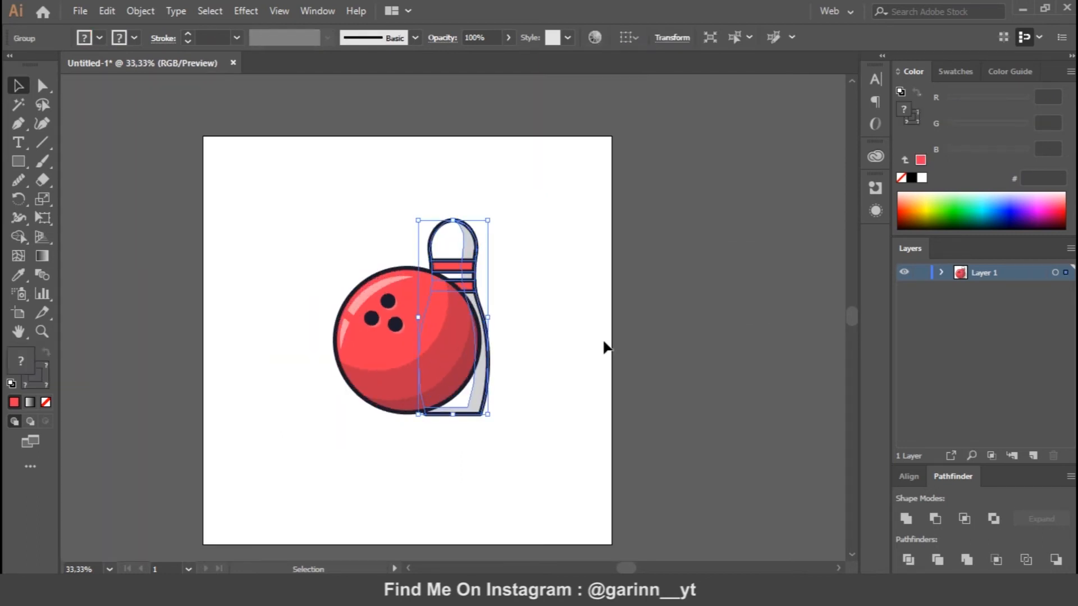
Scale the ball down and reposition it in front of the pin's lower part.
left_click(379, 344)
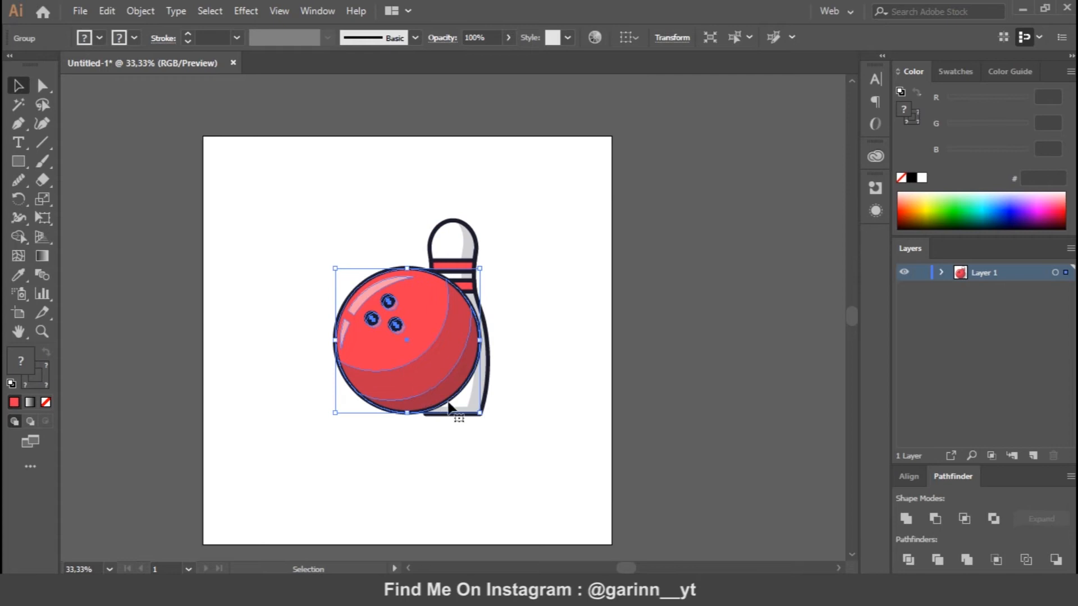
left_click_drag(481, 415, 463, 395)
left_click_drag(426, 342, 462, 373)
left_click(544, 369)
left_click(550, 355)
Move the pin to the right so the ball overlaps only its left edge.
left_click(464, 426)
left_click(593, 428)
left_click_drag(468, 406, 509, 399)
mouse_move(516, 320)
left_mouse_down()
mouse_move(503, 321)
mouse_move(512, 321)
left_mouse_up()
left_click(599, 425)
Ungroup the pin into its separate parts.
key("ctrl+plus")
key("ctrl+plus")
left_click_drag(601, 421, 578, 347)
right_click(527, 393)
left_click(616, 423)
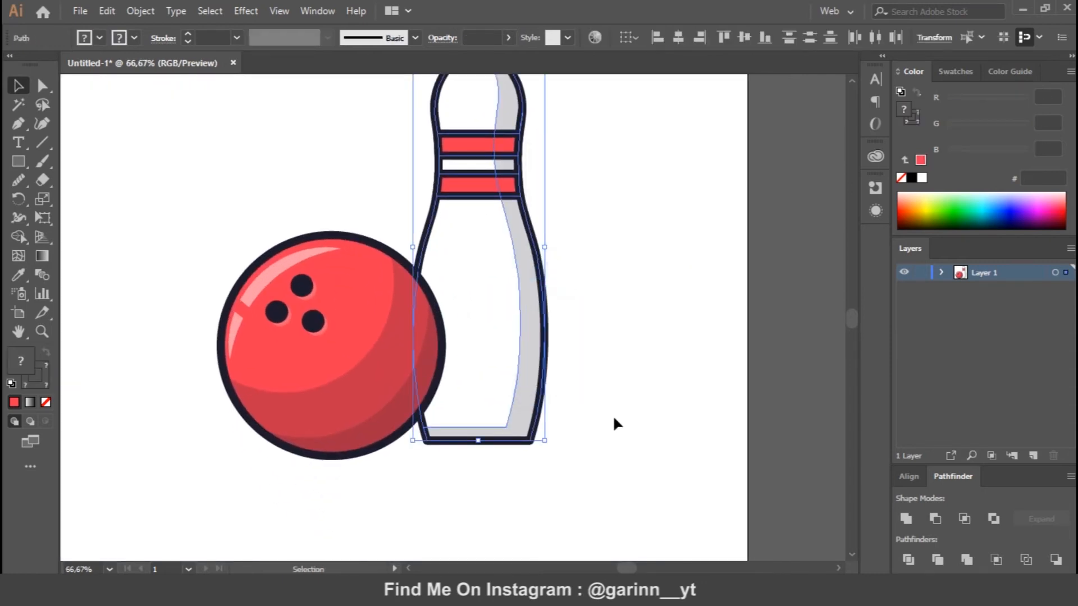
Try to round the bottom corners of the pin outline and its shading shape together.
left_click(559, 431)
left_click(522, 444)
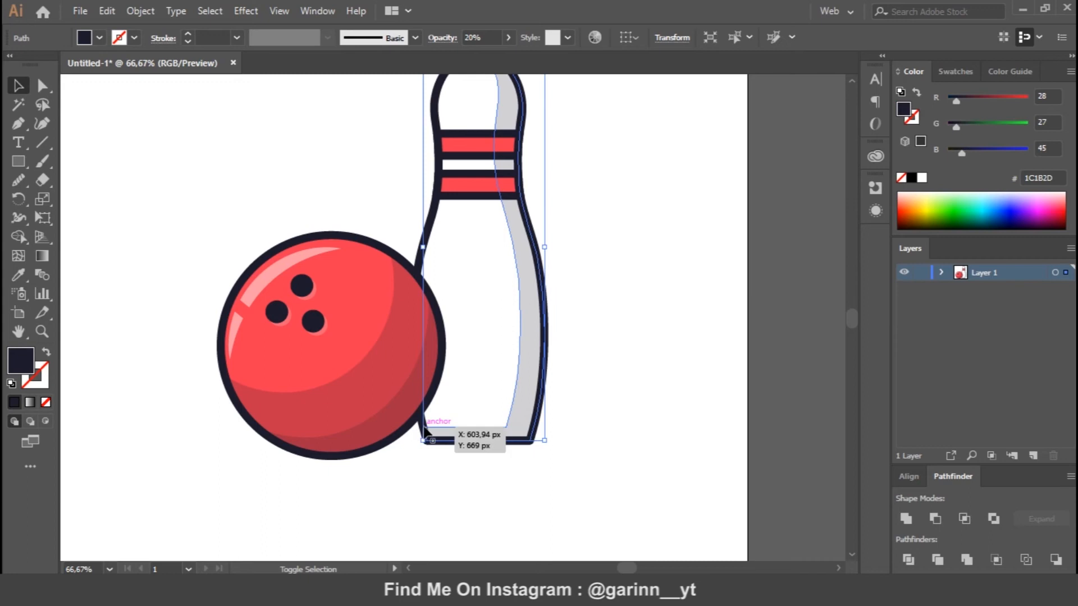
left_click(437, 256, "shift")
key("a")
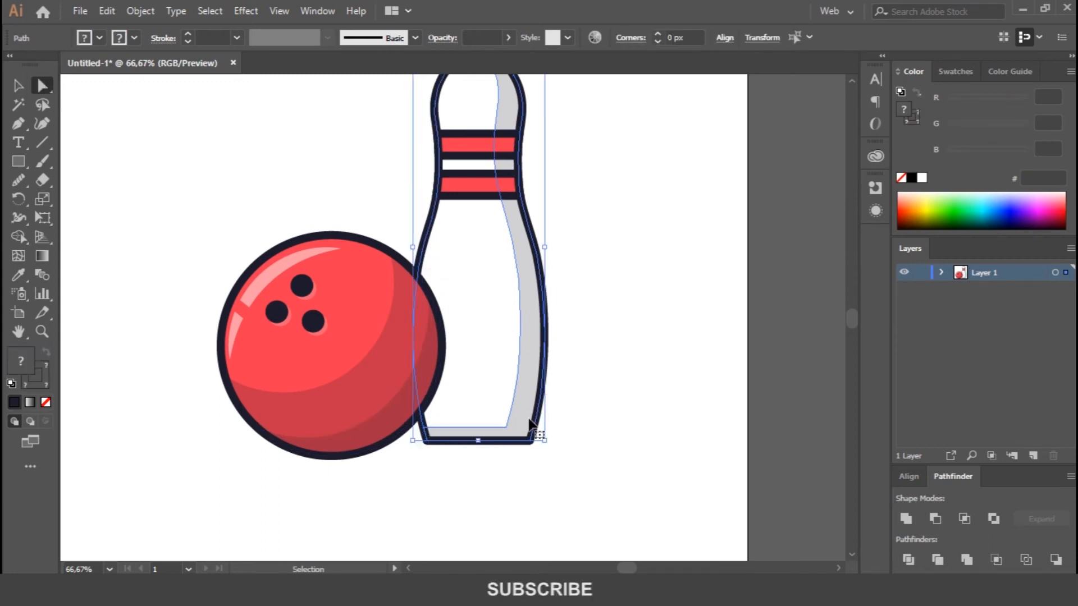
left_click(522, 429)
left_click(497, 415, "shift")
left_click(437, 428, "shift")
left_click_drag(437, 438, 441, 440)
key("ctrl+z")
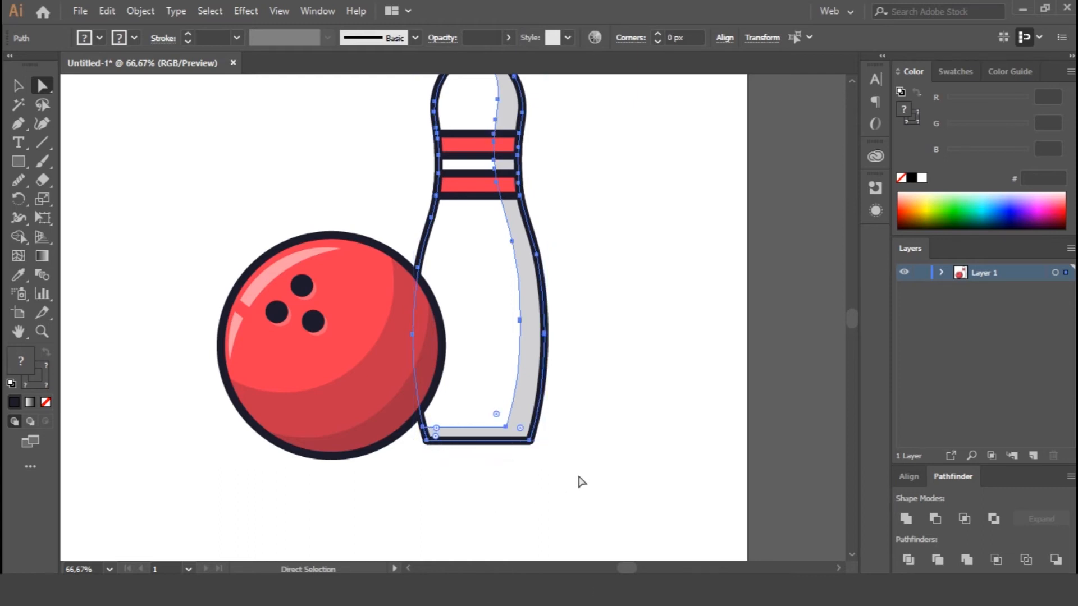
Delete the grey shading shape from the pin.
left_click(599, 442)
left_click_drag(521, 415, 512, 403)
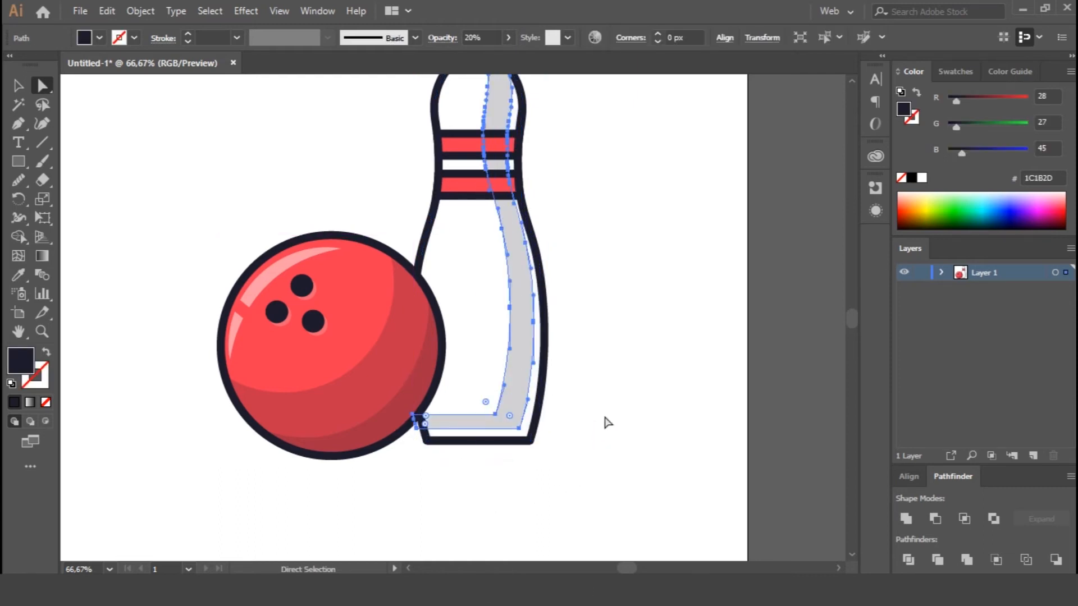
key("Delete")
Round both bottom corners of the pin outline.
left_click(526, 437)
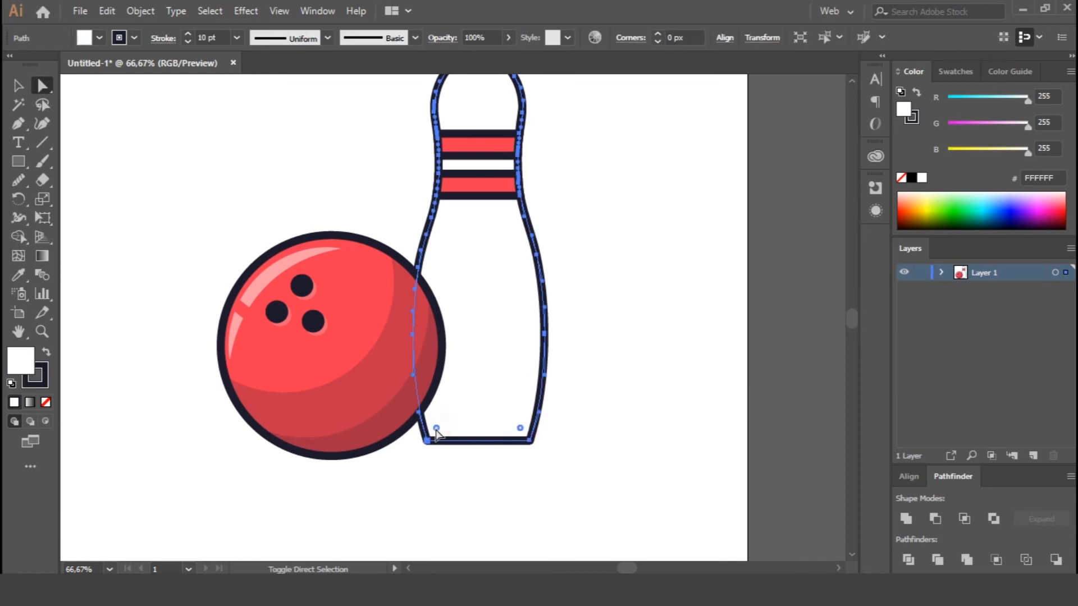
left_click(436, 432)
left_click(528, 439)
left_click(592, 445)
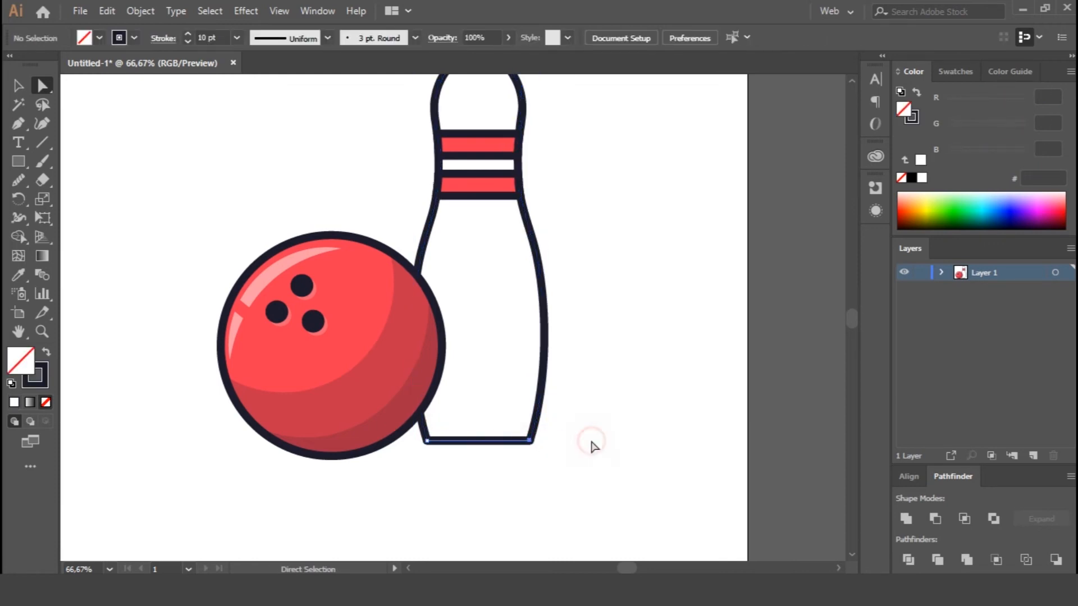
left_click(525, 437)
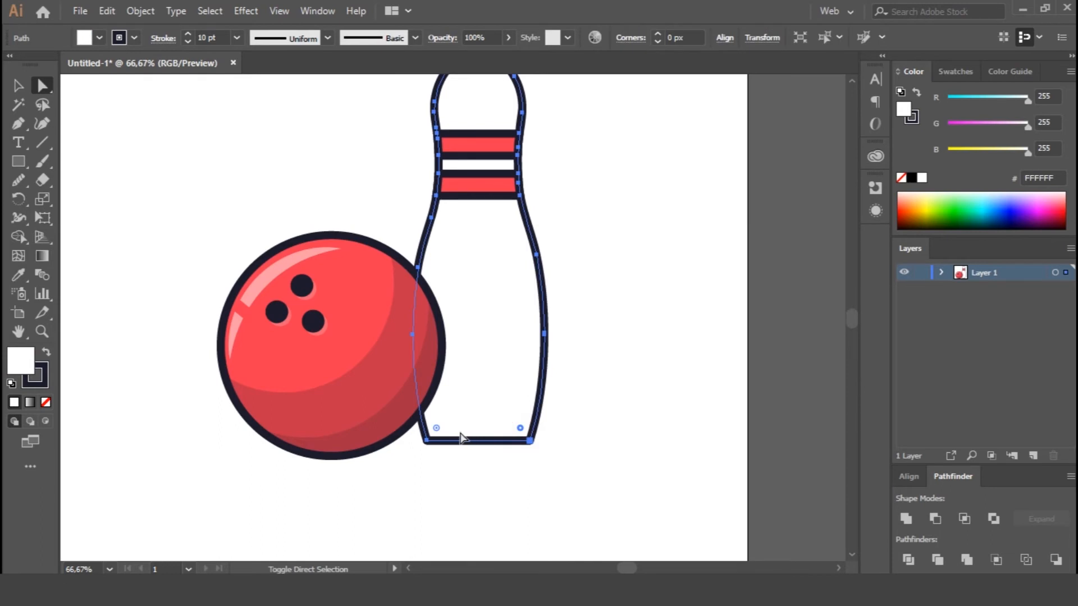
mouse_move(436, 428)
left_mouse_down()
mouse_move(453, 376)
mouse_move(448, 412)
left_mouse_up()
left_click(591, 436)
Delete the leftover base line segment and its end points sticking out at the pin's rounded bottom corners.
left_click(529, 441)
key("Delete")
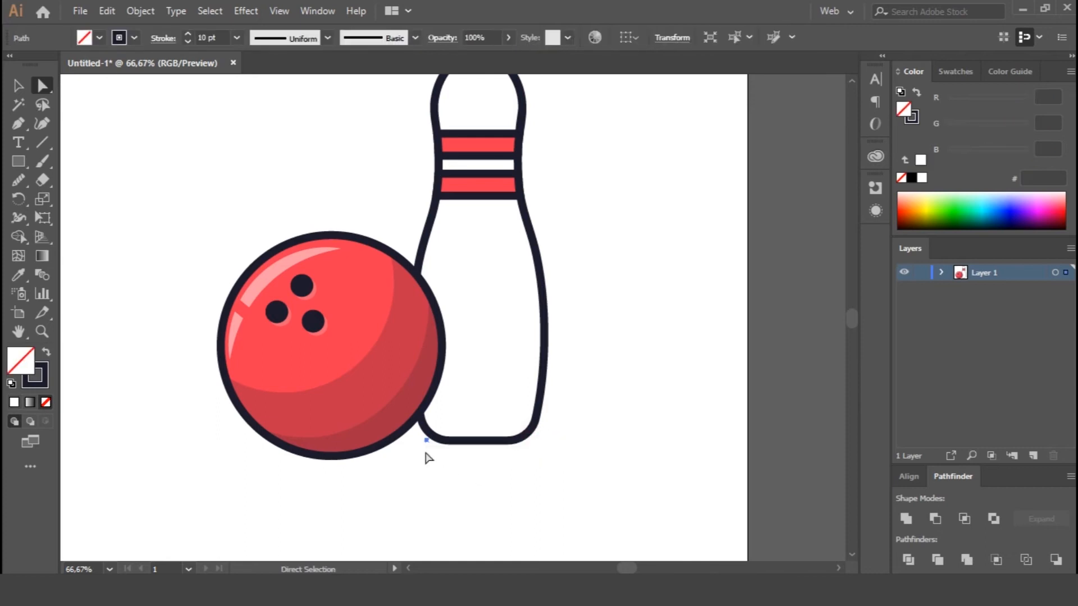
left_click(426, 441)
key("Delete")
key("ctrl+minus")
key("ctrl+minus")
key("ctrl+plus")
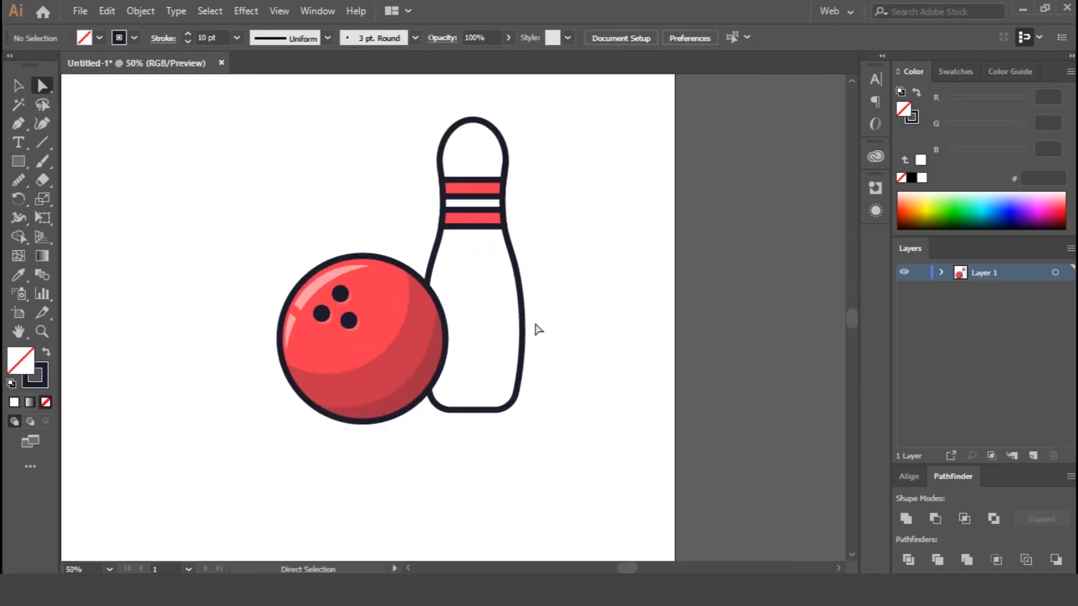
Copy the rounded pin outline twice, offset one copy up and to the left, and subtract it to form a shading shape along the right edge.
key("v")
left_click(523, 320)
key("ctrl+c")
key("ctrl+f")
left_click_drag(488, 314, 469, 301)
left_click(522, 321)
key("ctrl+c")
key("ctrl+f")
left_click(504, 332, "shift")
left_click(935, 519)
Apply the ball shadow's style, dark 1C1B2D fill without stroke at 20% opacity, to the new pin shading.
key("i")
left_click(399, 345)
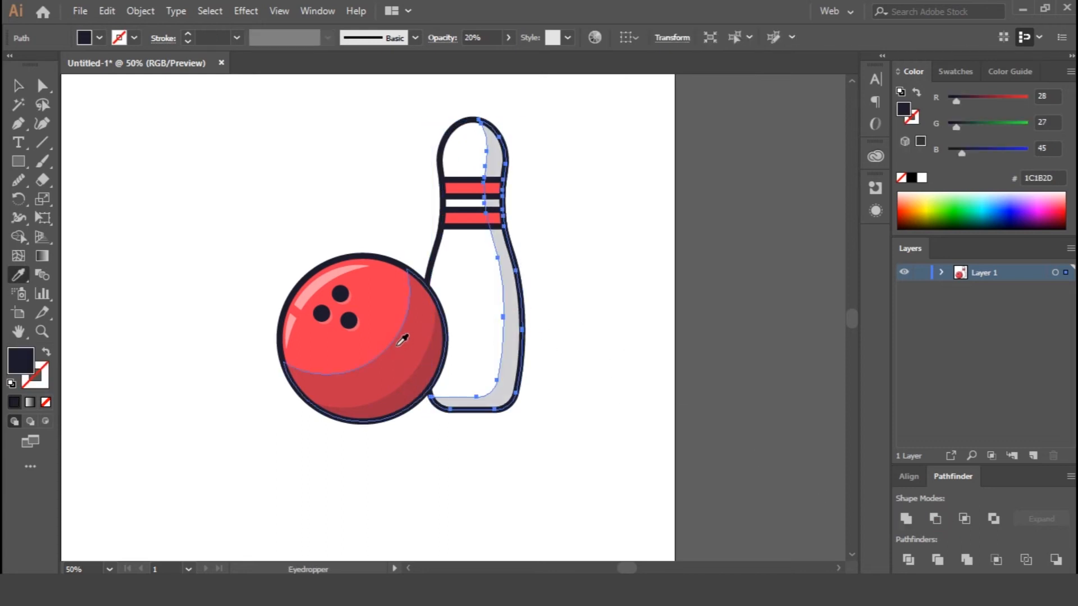
key("v")
left_click(619, 300)
Bring the pin's shading in front of both red neck stripes.
left_click(493, 191)
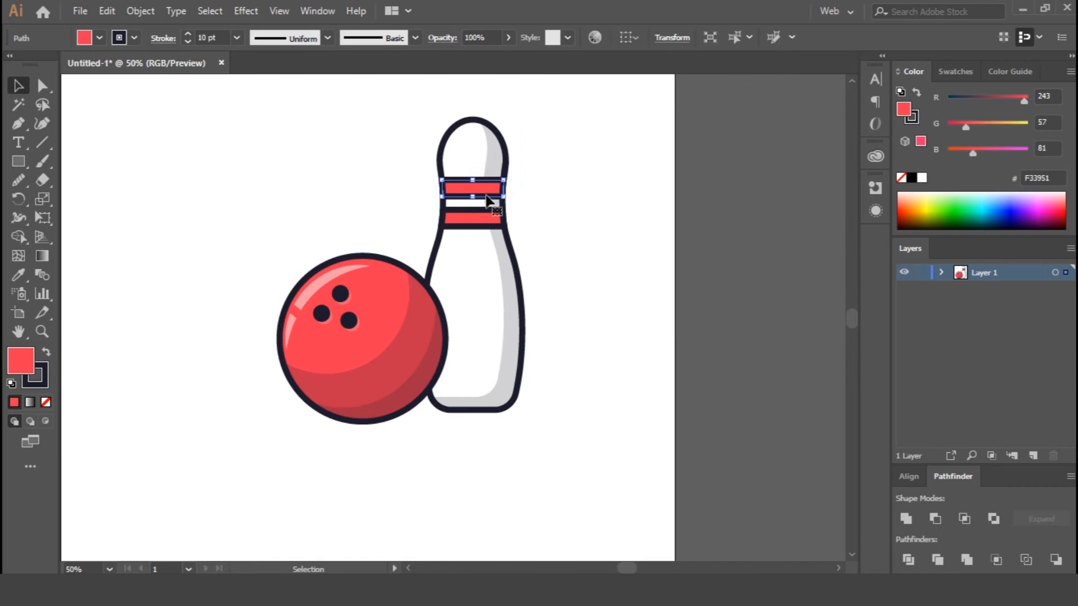
key("ctrl+=")
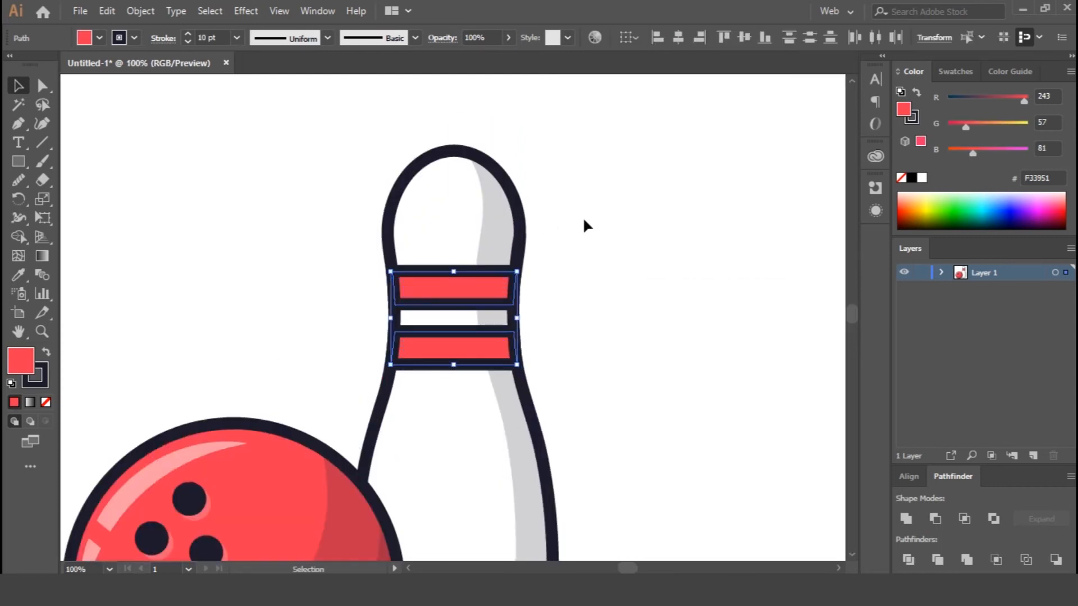
left_click(575, 219)
right_click(502, 236)
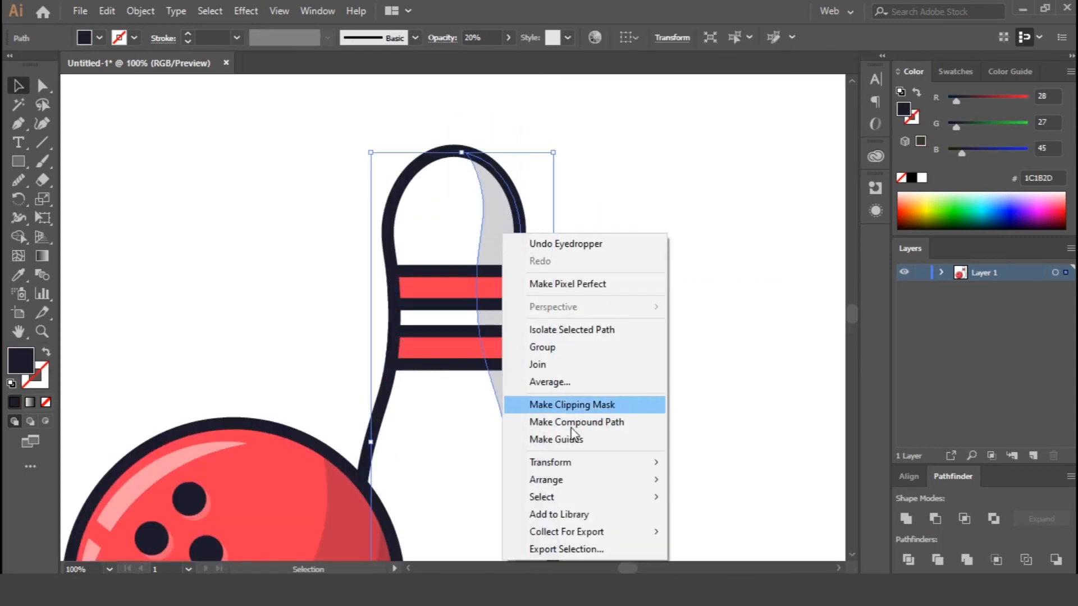
left_click(719, 479)
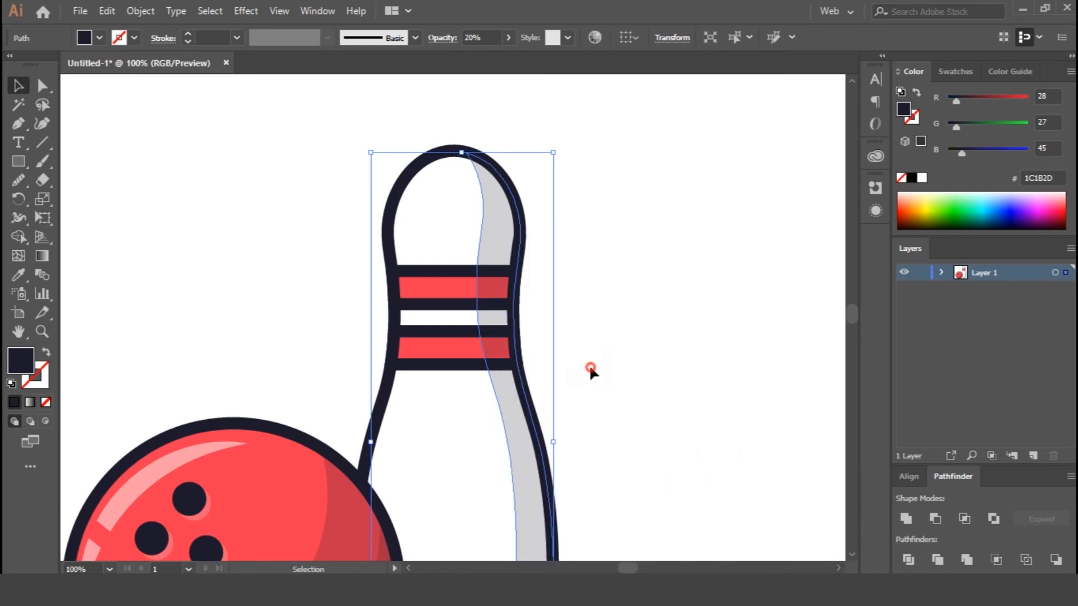
left_click(630, 237)
Select all parts of the pin and group them.
left_click_drag(530, 325, 691, 464)
key("ctrl+0")
key("ctrl+g")
Send the pin group behind the ball and move it left so the ball covers more of its lower part.
right_click(542, 352)
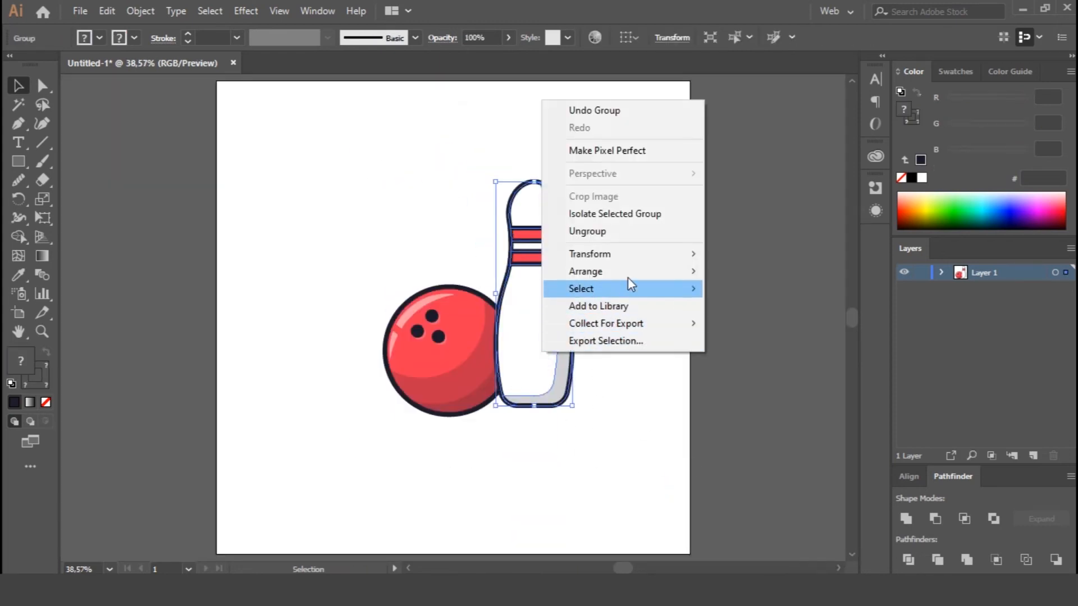
mouse_move(629, 271)
left_click(755, 321)
left_click_drag(545, 346, 499, 355)
Duplicate the pin, scale the copy down slightly and place it at the left side of the ball.
left_click_drag(493, 303, 558, 288)
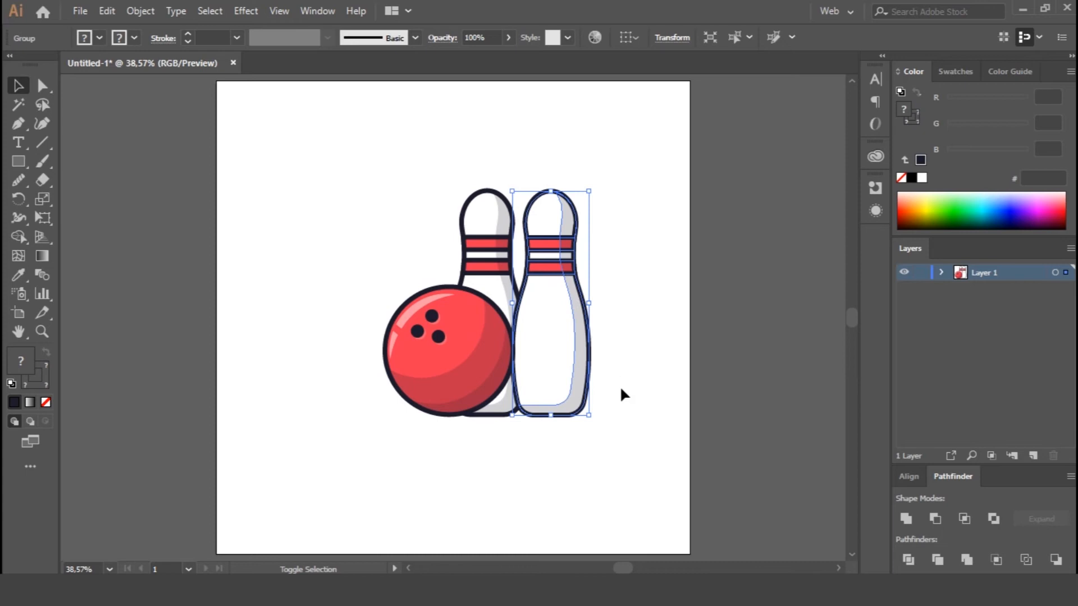
left_click_drag(588, 416, 586, 405)
left_click_drag(548, 358, 375, 373)
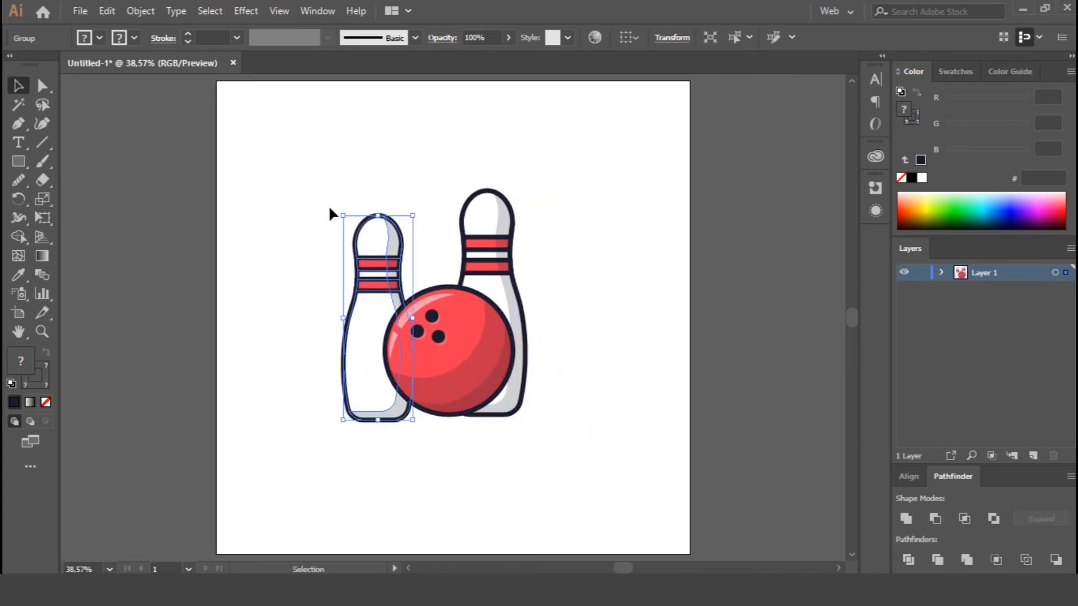
Rotate the smaller pin clockwise and move it to the ball's right side so it leans right behind the ball.
left_click_drag(344, 207, 401, 204)
left_click_drag(396, 247, 566, 351)
left_click(647, 395)
Move the upright pin left to stand behind the ball's middle and fine-tune the tilted pin's angle and position.
left_click_drag(487, 230, 471, 230)
left_click(650, 321)
left_click(535, 321)
left_click_drag(612, 234, 621, 244)
left_click_drag(527, 304, 526, 307)
left_click(590, 353)
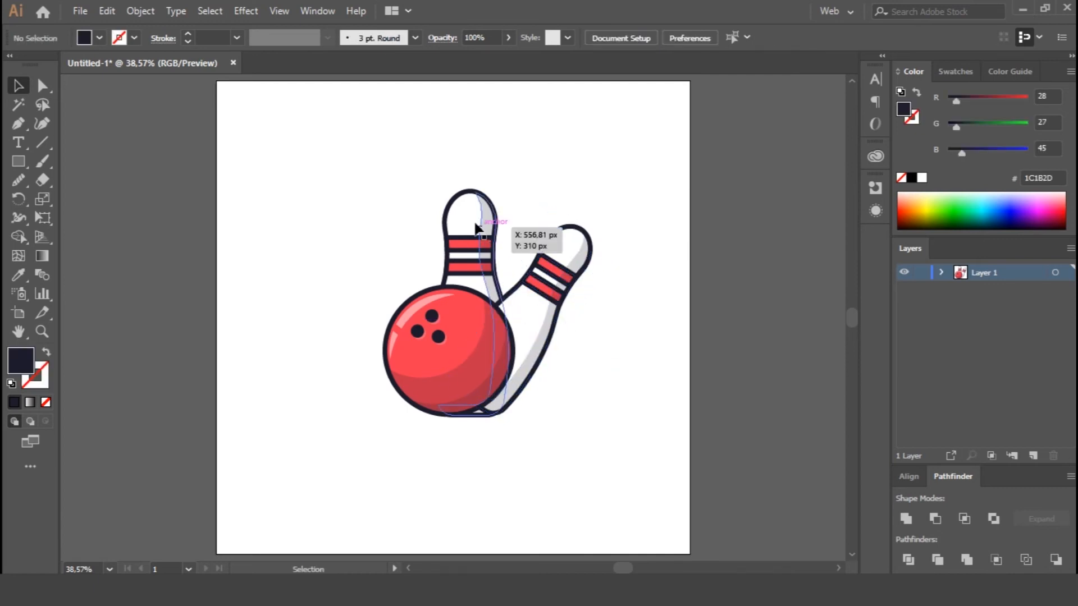
Duplicate the upright pin, rotate the copy to lie nearly horizontal and place it on the ball's left side behind the ball.
left_click(481, 240)
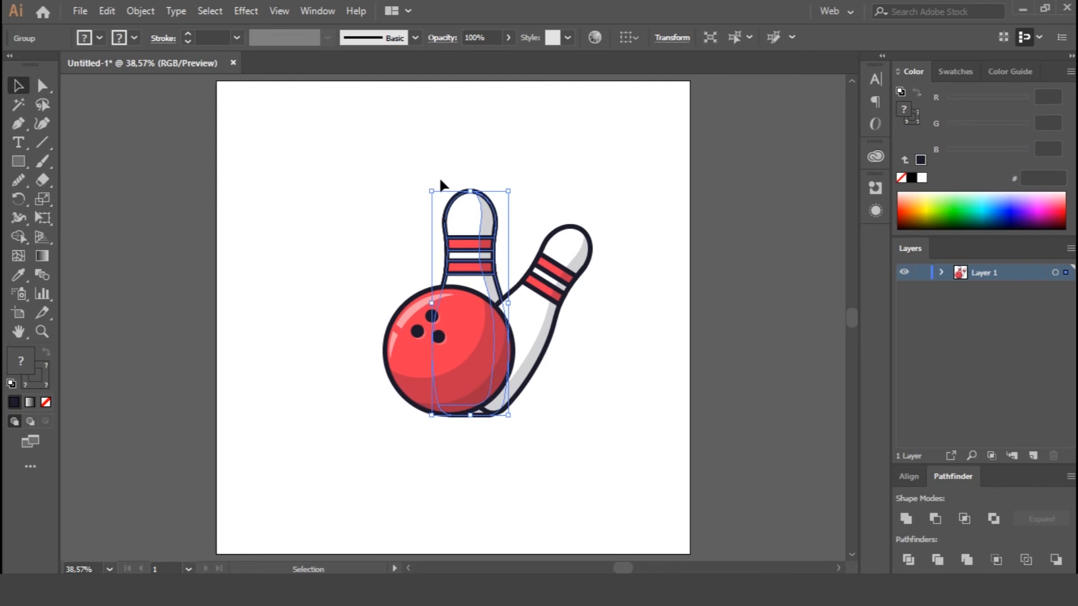
left_click_drag(424, 186, 328, 296)
left_click_drag(459, 287, 384, 324)
left_click_drag(304, 249, 280, 287)
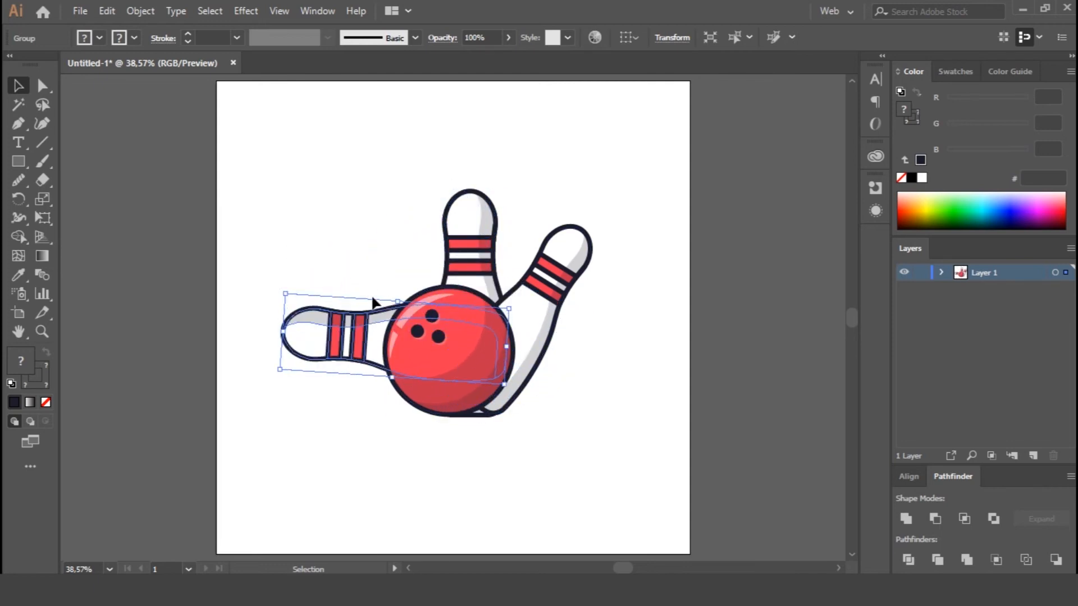
Try to reflect the lying pin across the vertical axis.
right_click(372, 334)
mouse_move(443, 236)
left_click(590, 293)
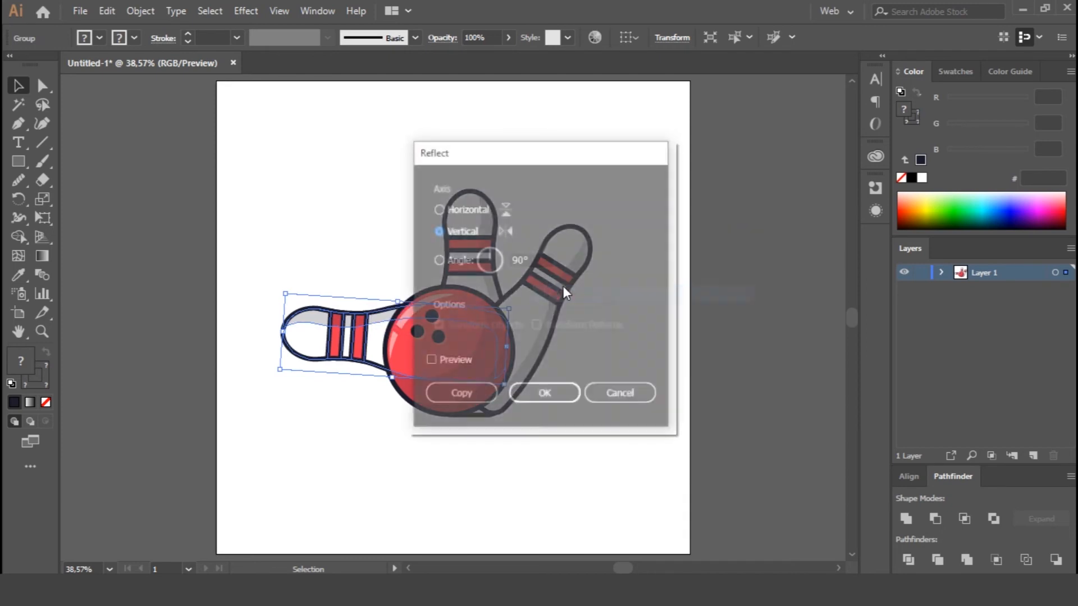
left_click(542, 394)
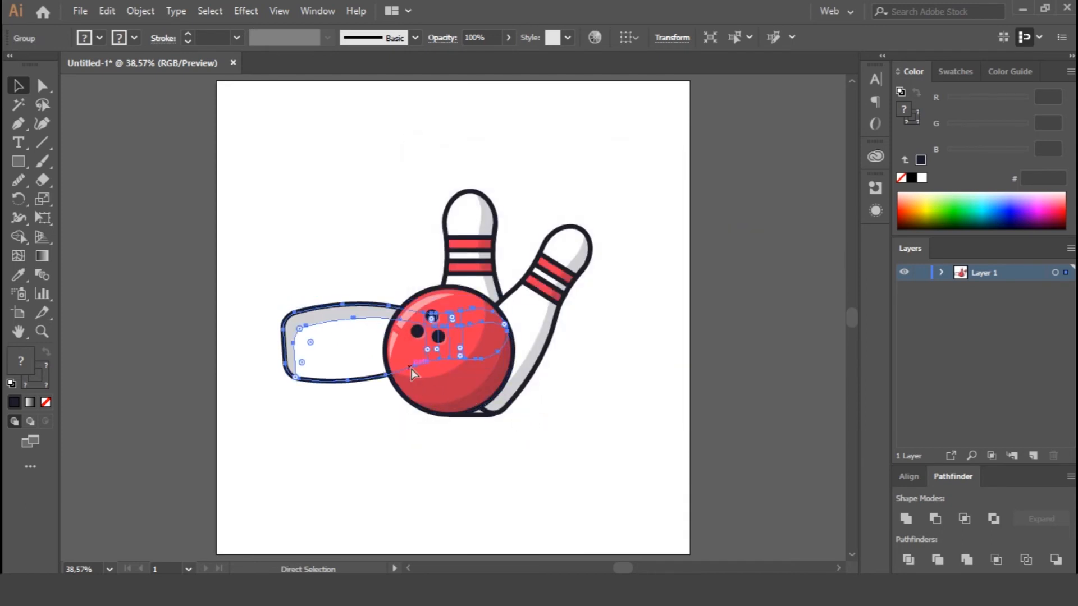
key("ctrl+z")
Lower the lying pin so it rests level with the ball's base.
left_click_drag(359, 355, 354, 387)
left_click(513, 420)
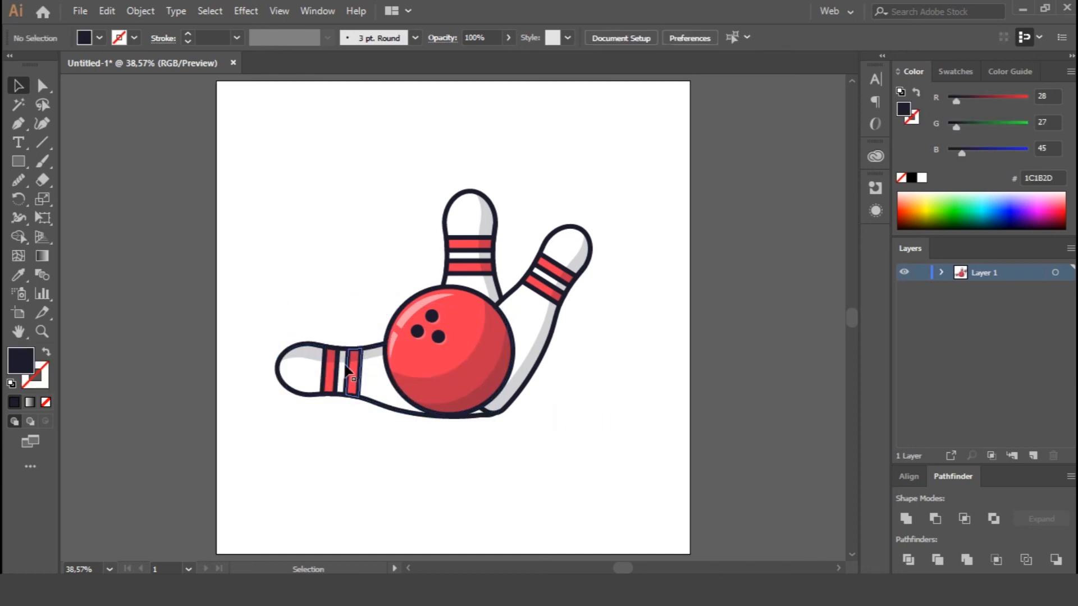
Ungroup the lying pin and delete its grey shading shape.
left_click(308, 353)
right_click(325, 380)
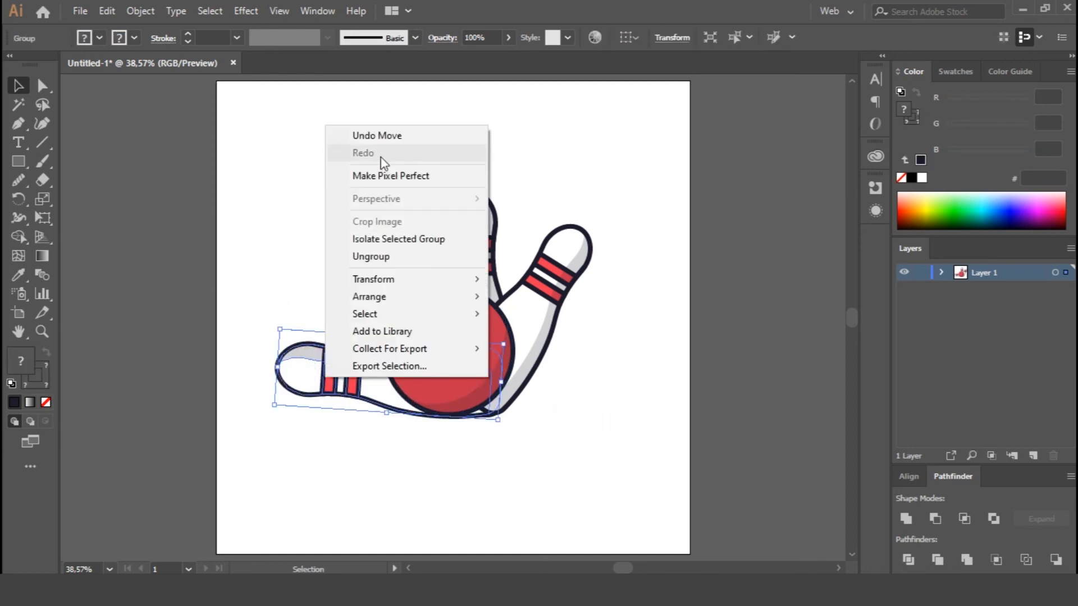
left_click(380, 255)
left_click(285, 291)
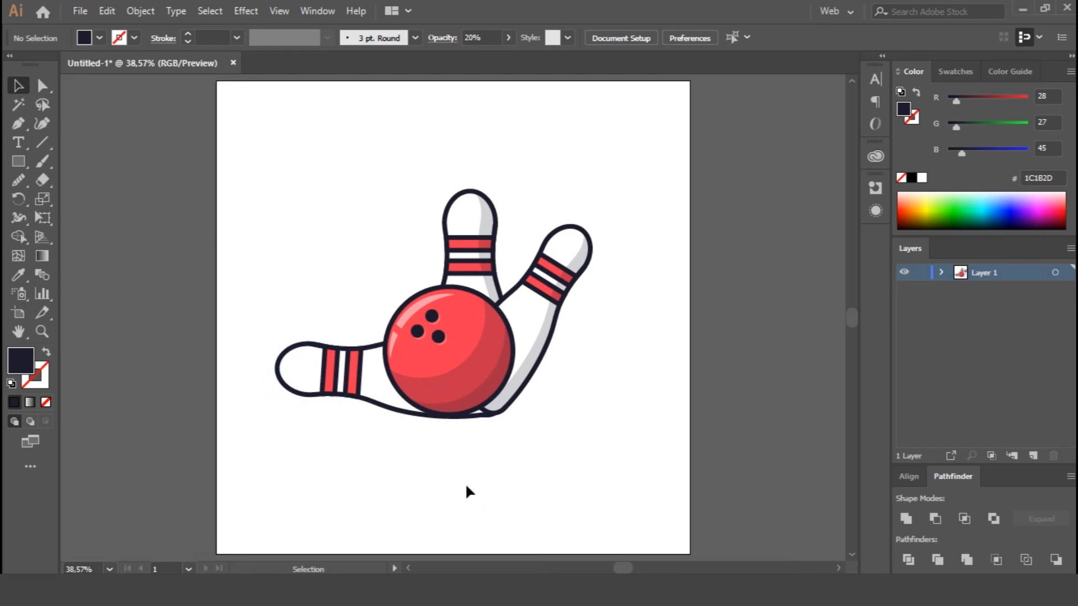
Select the lying pin's body and stripes, shift them farther left and rotate them slightly to rest level with the ball's base.
left_click_drag(362, 426, 365, 422)
left_click_drag(388, 386, 366, 397)
left_click(487, 339)
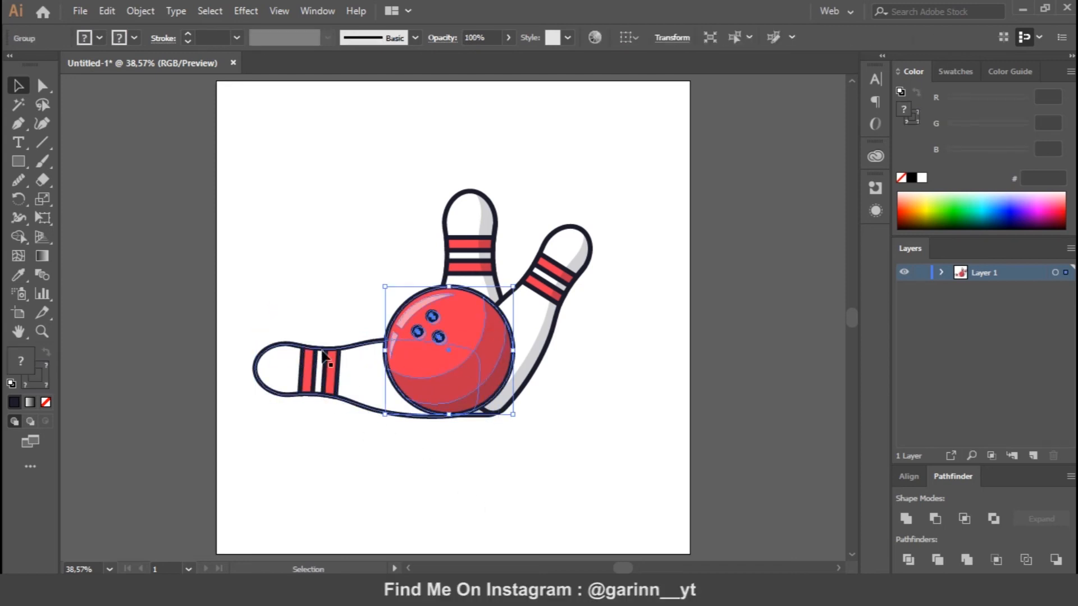
left_click_drag(334, 412, 336, 414)
mouse_move(250, 325)
left_mouse_down()
mouse_move(249, 335)
mouse_move(255, 317)
mouse_move(253, 332)
left_mouse_up()
key("ctrl+z")
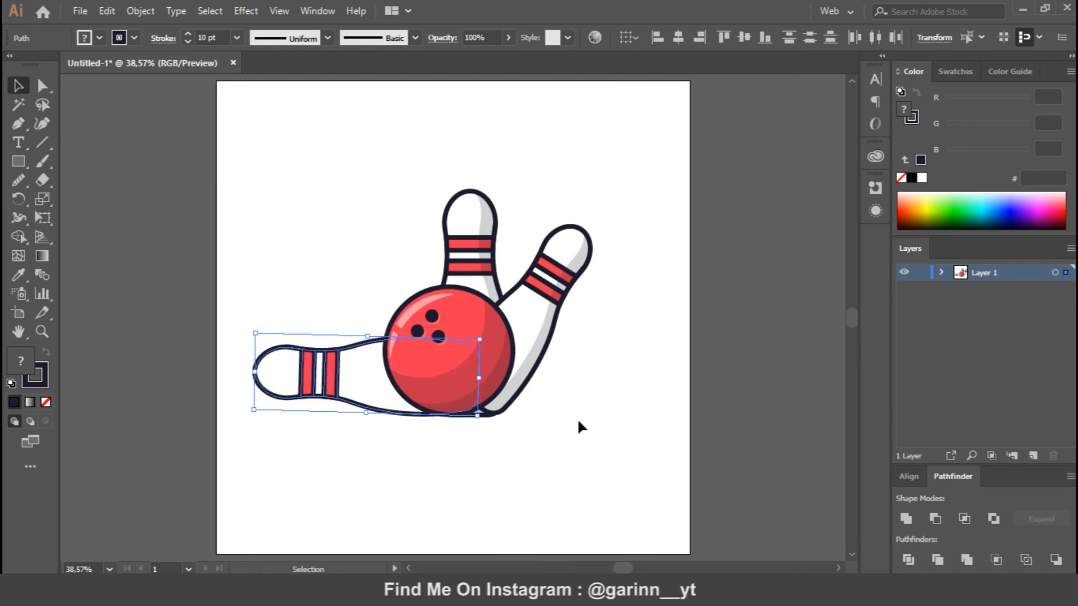
left_click(616, 419)
Subtract an upward-offset copy of the lying pin's body from a duplicate of it to form a shading shape along its lower side.
left_click(296, 360)
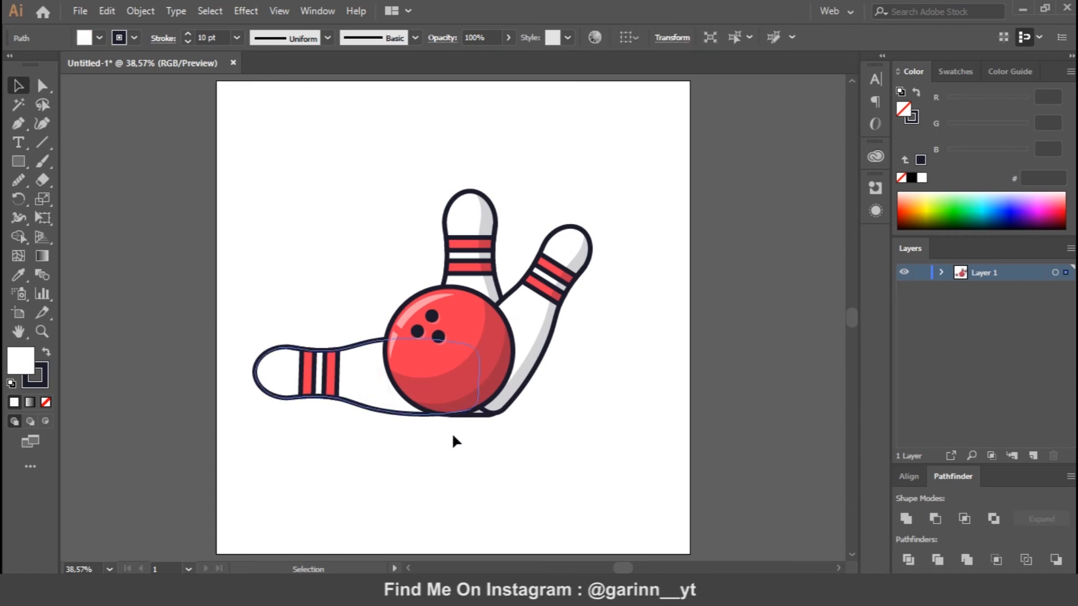
left_click_drag(372, 380, 363, 359)
left_click(389, 414)
key("ctrl+c")
key("ctrl+f")
left_click_drag(380, 398, 381, 400)
left_click(935, 520)
Match the new shading shape to the ball's shadow, with fill 1C1B2D, no stroke and 20% opacity.
key("i")
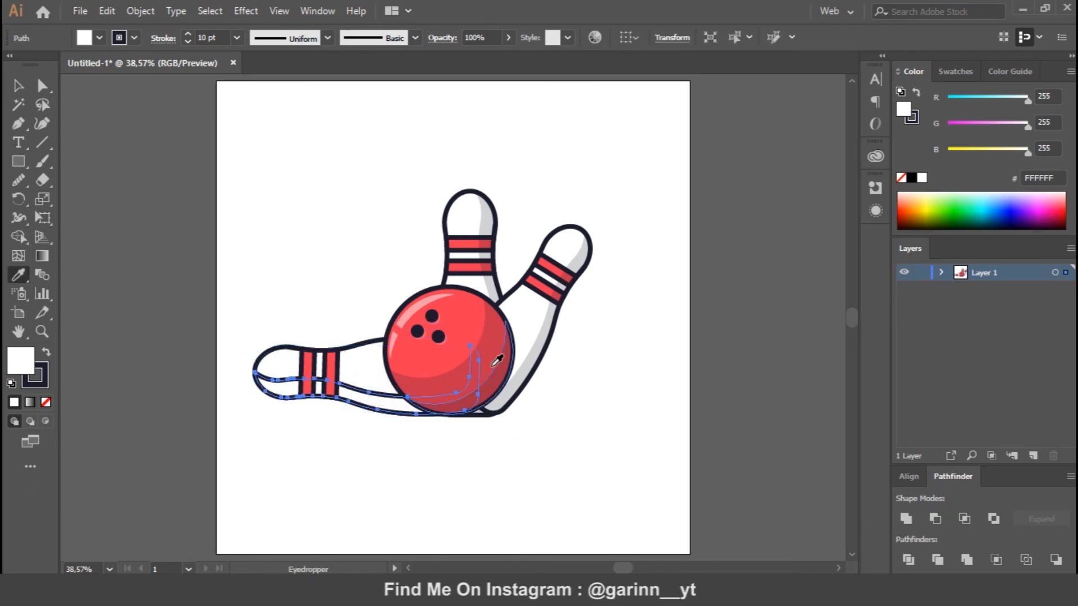
left_click(493, 347)
key("v")
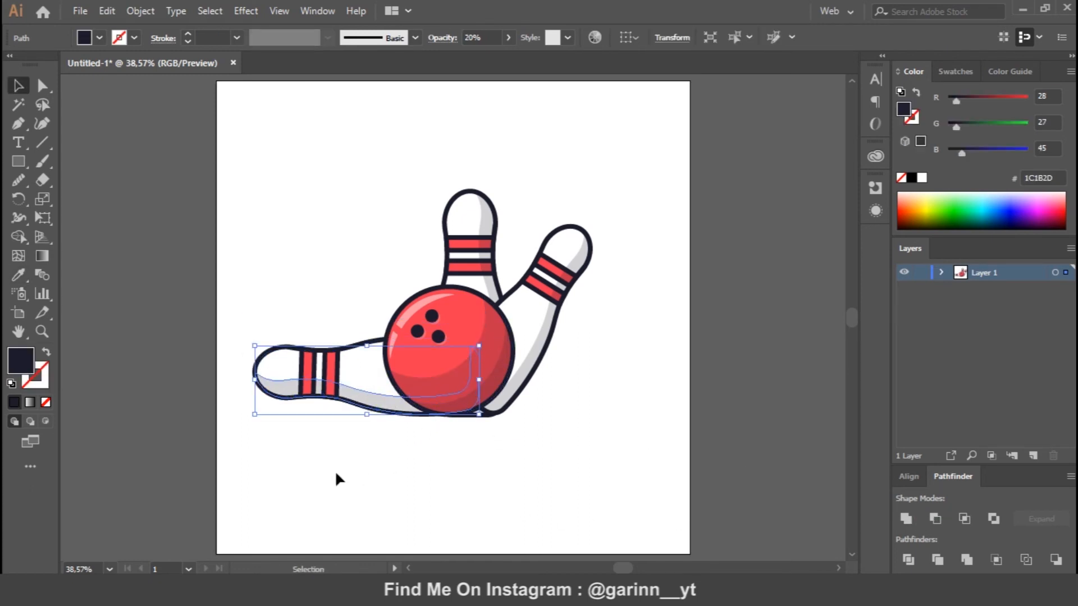
Arrange the lying pin's red stripes behind its shading and group all its parts.
left_click(311, 381)
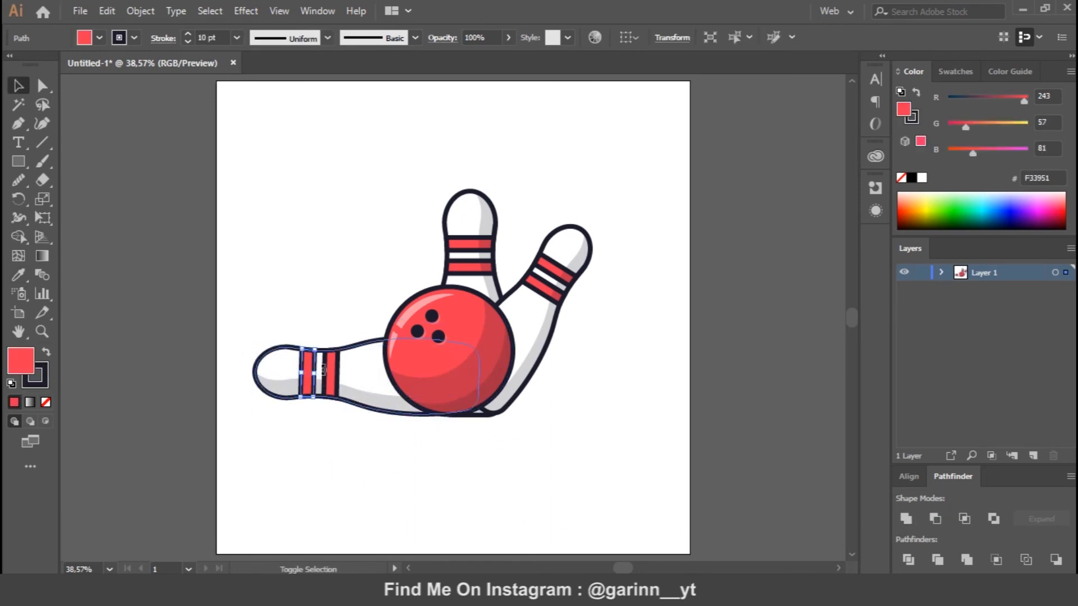
left_click(268, 359, "shift")
key("ctrl+g")
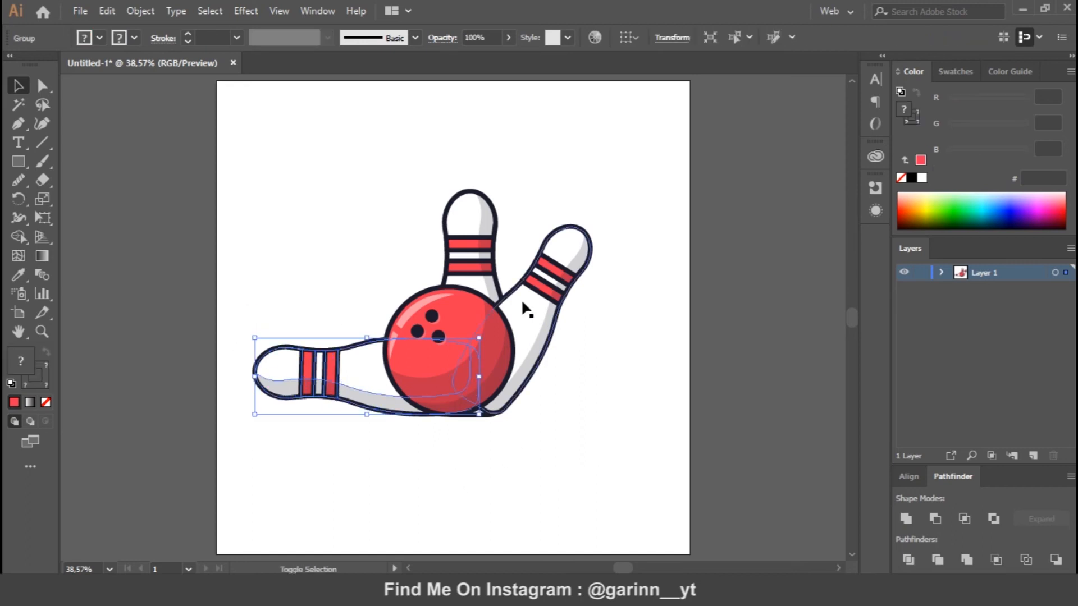
left_click(646, 459)
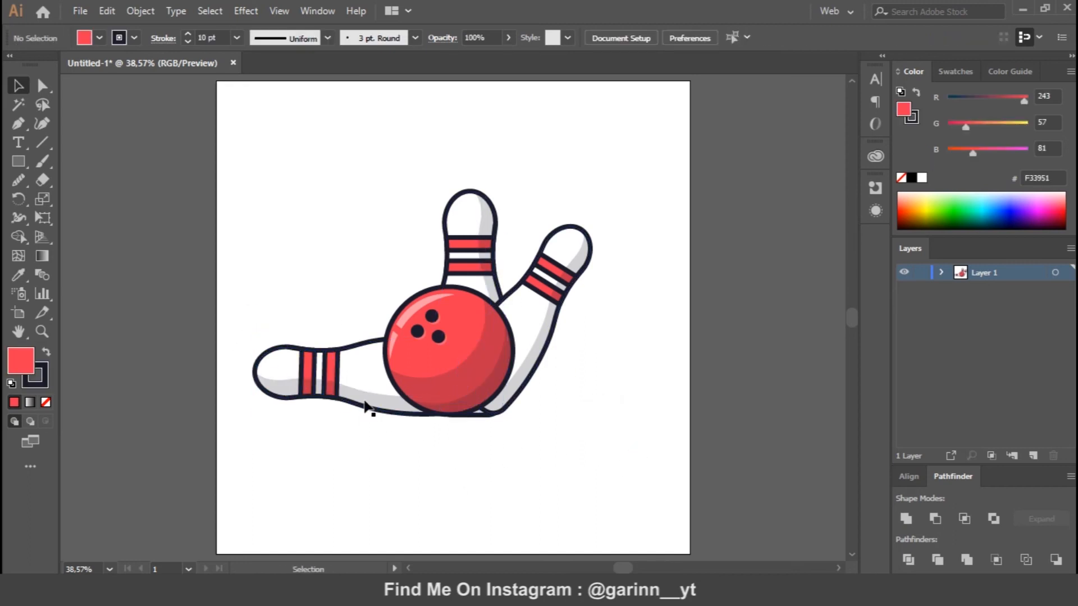
Move the right tilted pin farther right so more of its body shows beside the ball.
left_click_drag(526, 337, 565, 318)
left_click(591, 383)
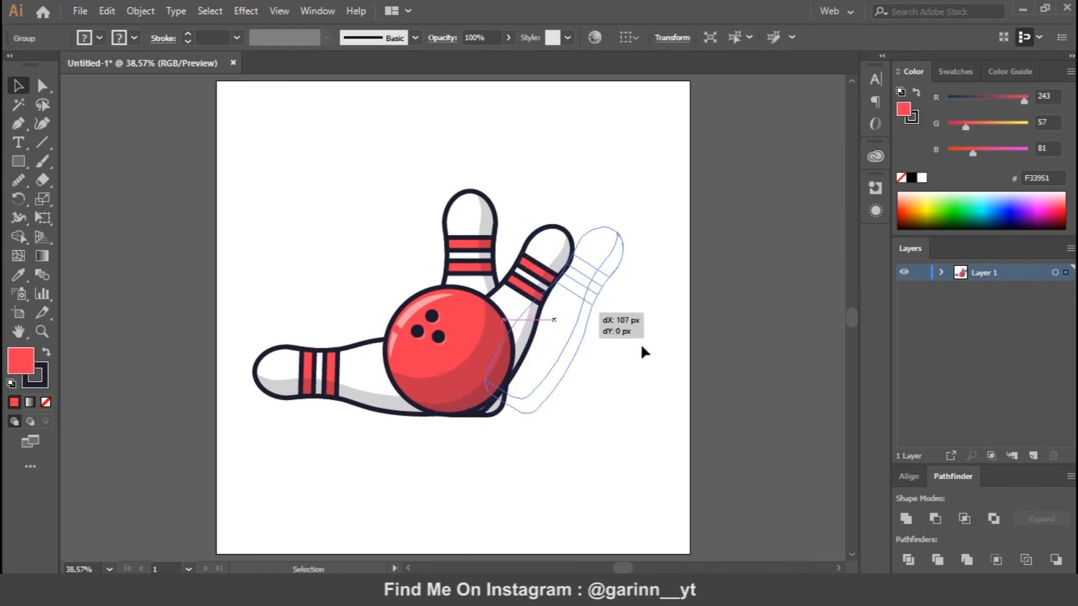
left_click(595, 421)
key("ctrl+equal")
left_click_drag(593, 340, 580, 343)
left_click(723, 433)
Send the right tilted pin to the back, behind the upright pin.
right_click(556, 384)
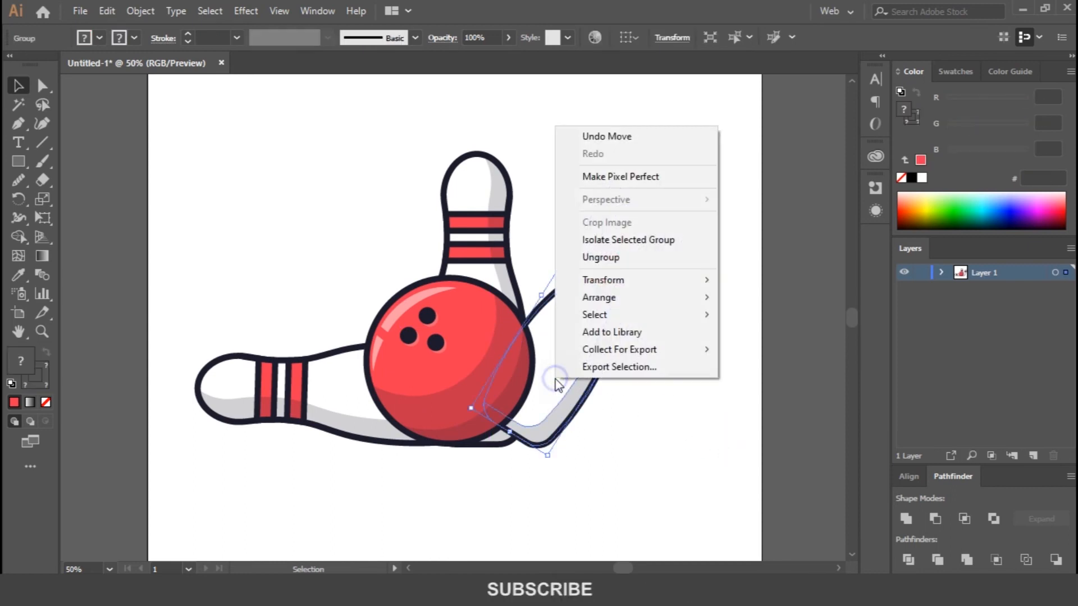
mouse_move(616, 308)
left_click(782, 350)
left_click(712, 437)
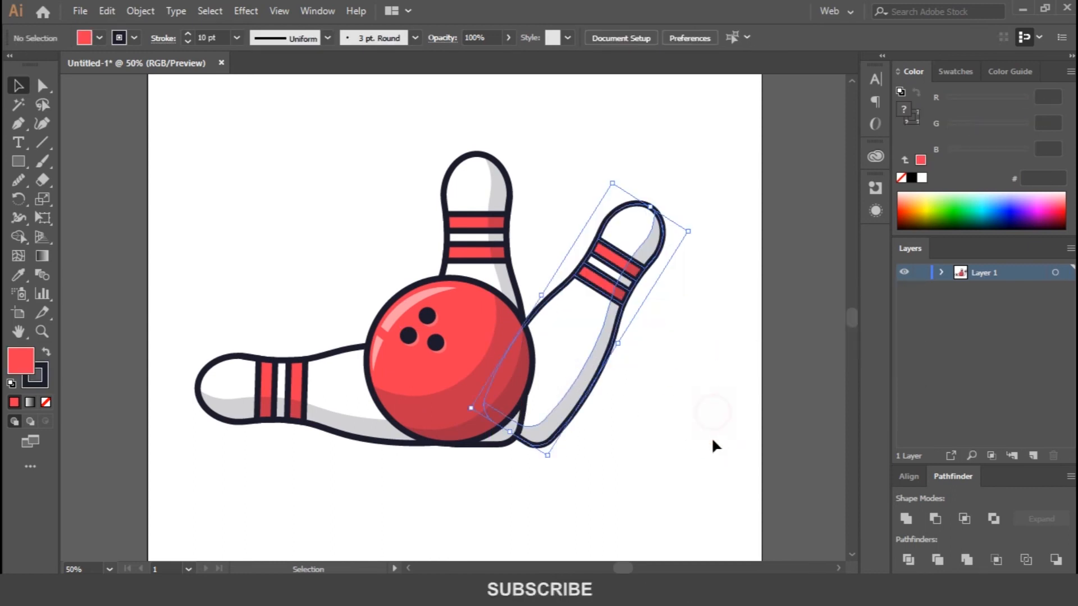
Draw a straight horizontal ground line beneath the ball and pins and pull its ends inward.
left_click_drag(180, 444, 676, 452)
key("a")
left_click_drag(649, 412, 688, 472)
key("shift+Left")
key("shift+Left")
key("shift+Left")
key("shift+Left")
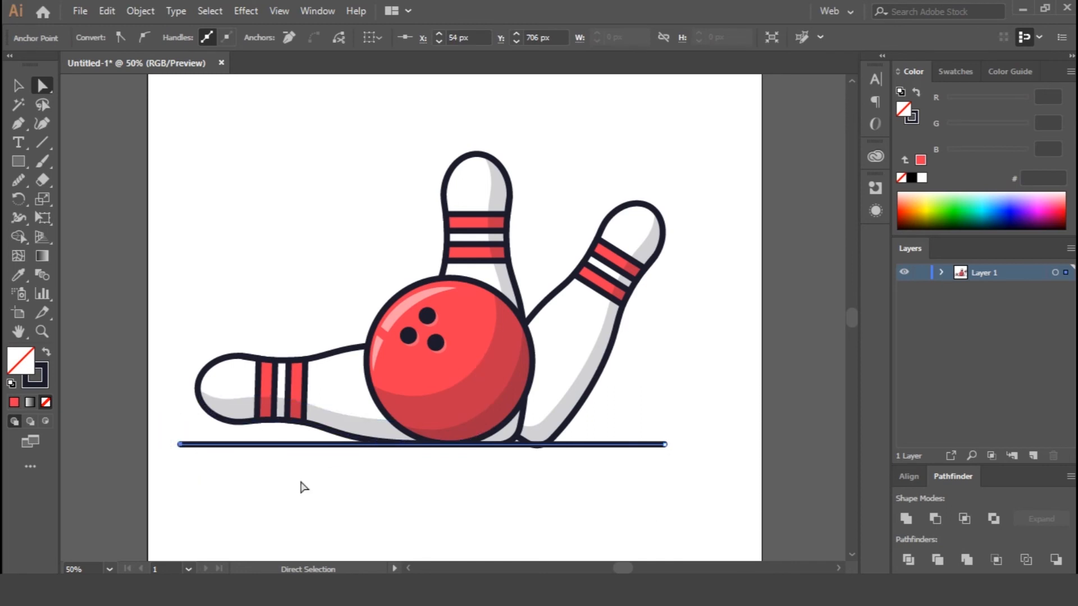
Add anchor points on the ground line, one pair near its left end and two pairs near its right end.
key("p")
left_click(257, 445)
left_click(266, 444)
left_click(574, 444)
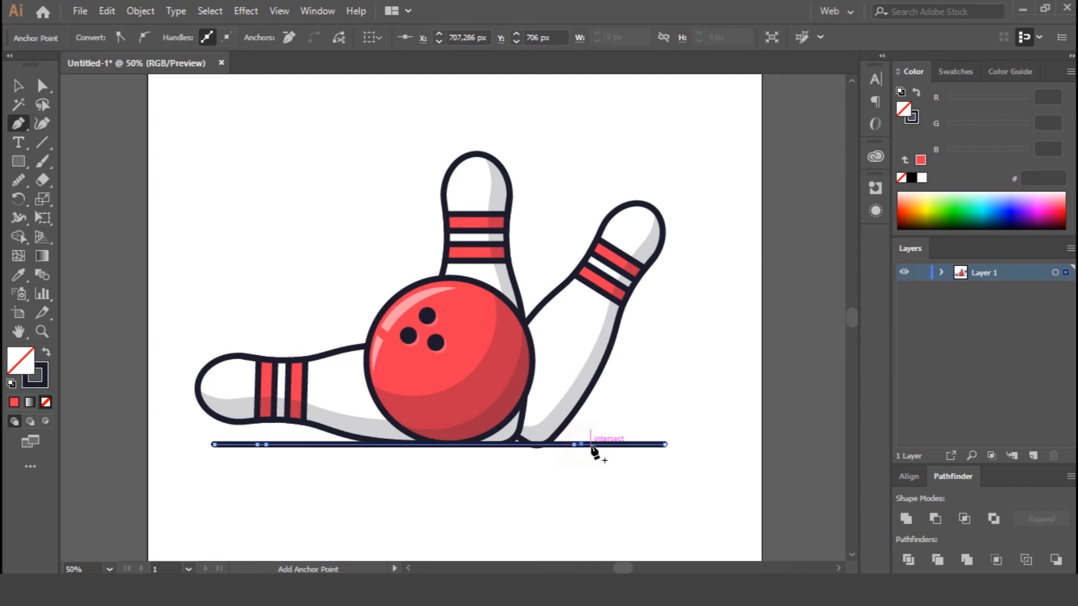
left_click(594, 445)
left_click(602, 444)
Delete the short segments between the paired anchor points to break the ground line with one left and two right gaps.
key("a")
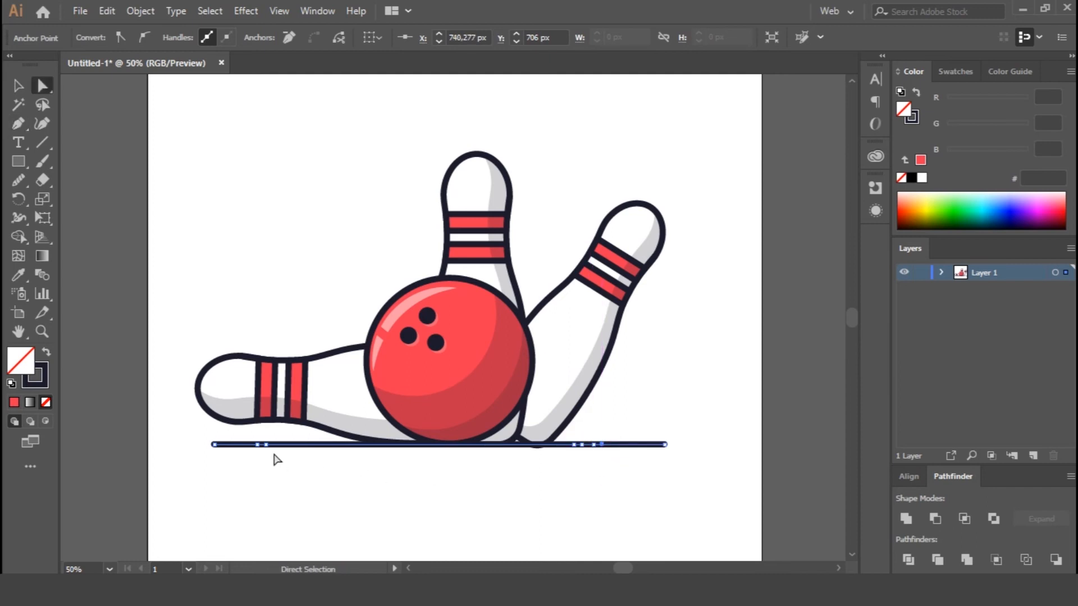
left_click(263, 446)
key("Delete")
key("ctrl+z")
left_click(600, 446)
key("ctrl+plus")
key("ctrl+plus")
key("ctrl+plus")
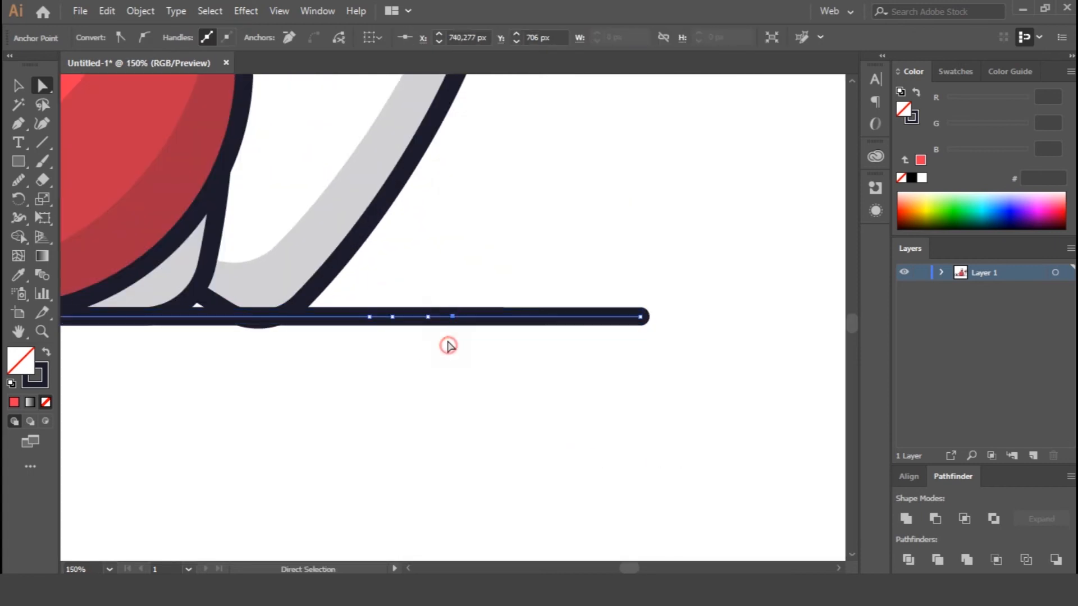
left_click(440, 316)
key("Delete")
left_click(385, 317)
key("Delete")
Shorten the small dash and the outer dash at the right end of the ground line.
left_click_drag(436, 299, 534, 414)
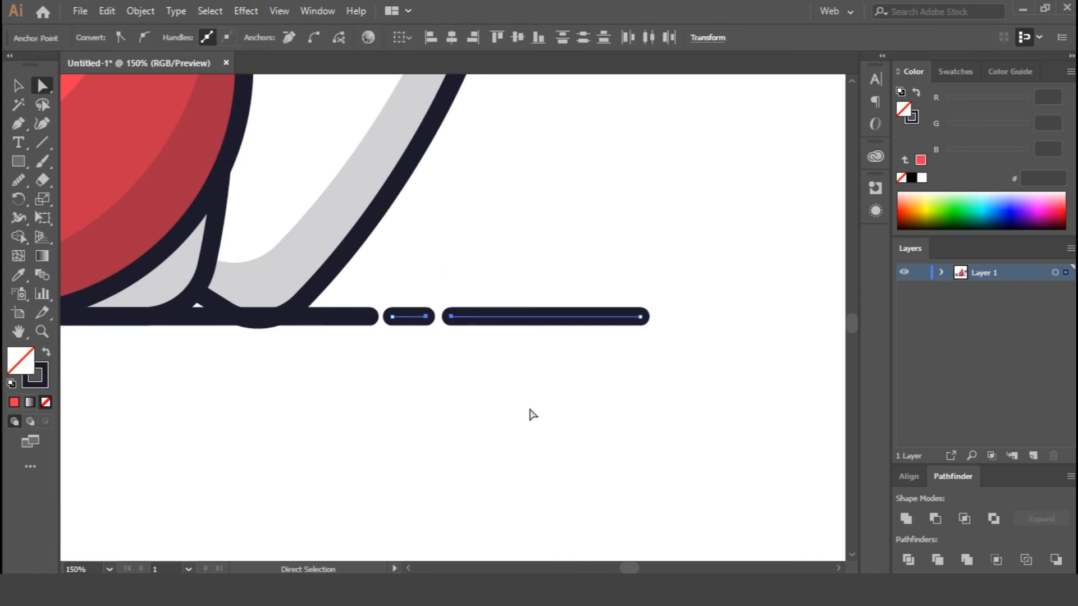
left_click_drag(606, 273, 713, 415)
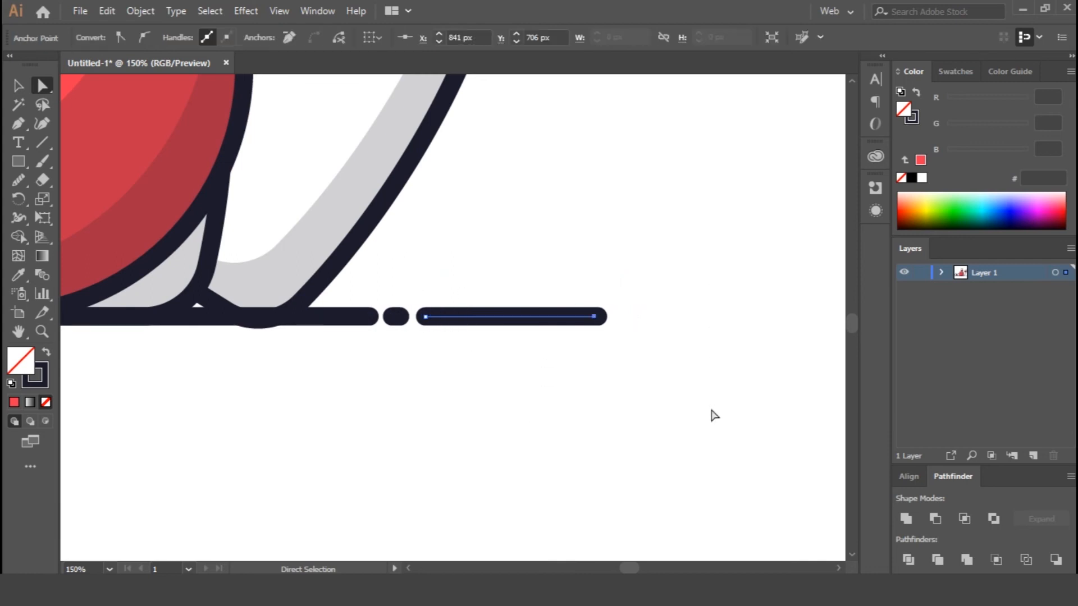
key("ctrl+minus")
key("ctrl+minus")
left_click_drag(332, 377, 584, 396)
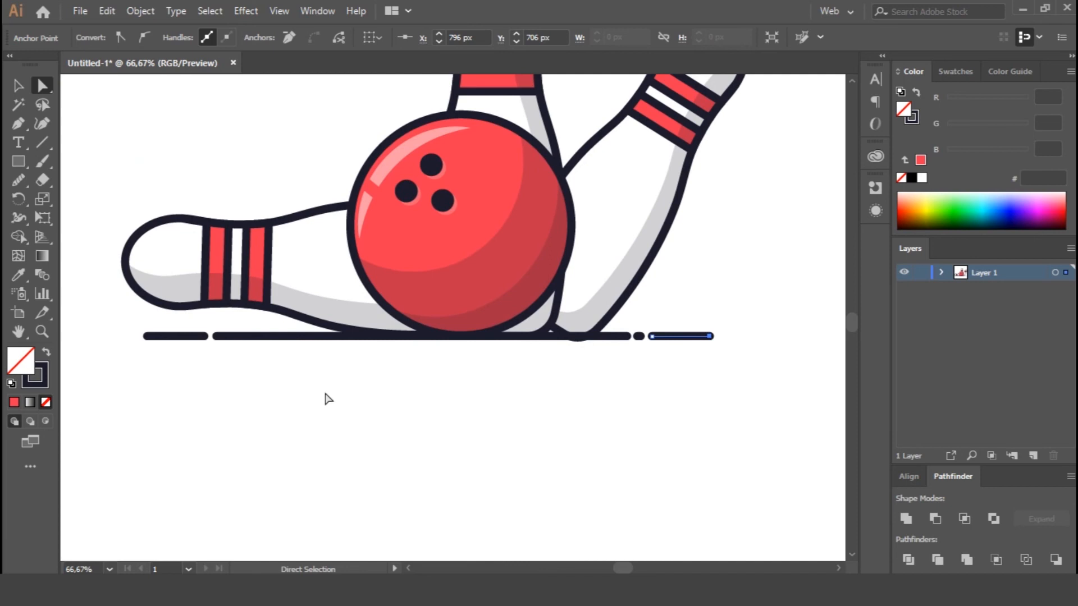
left_click(491, 385)
Nudge the right tilted pin slightly up so its base sits level with the ground line.
key("v")
left_click(638, 253)
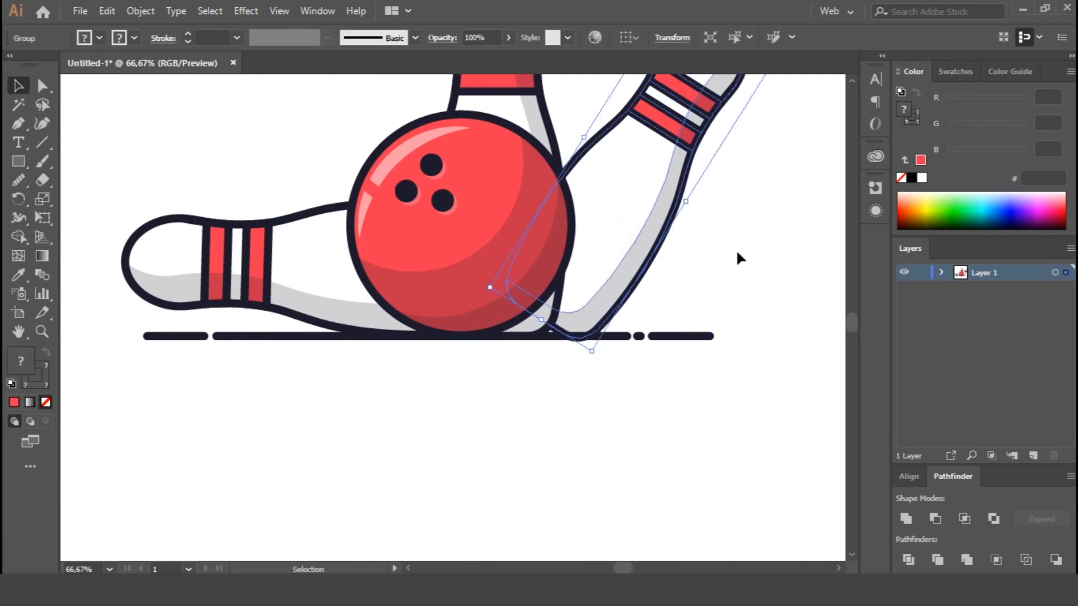
left_click(733, 248)
key("ctrl+0")
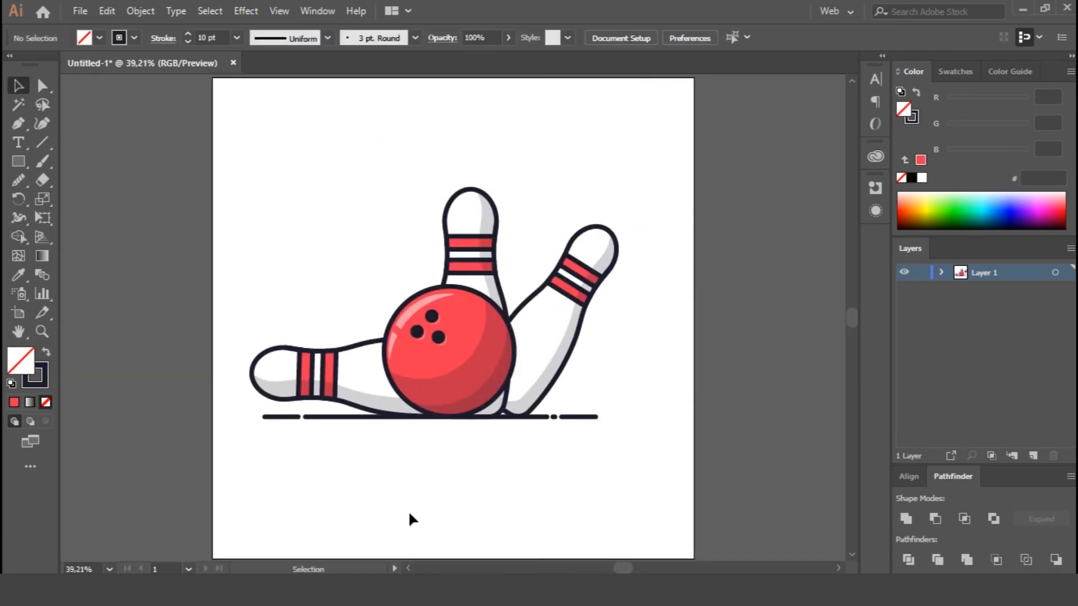
Rotate the lying pin upright, scale it down and place it leaning left behind the ball's left side.
left_click(354, 379)
left_click_drag(243, 331, 417, 294)
left_click_drag(375, 395, 421, 343)
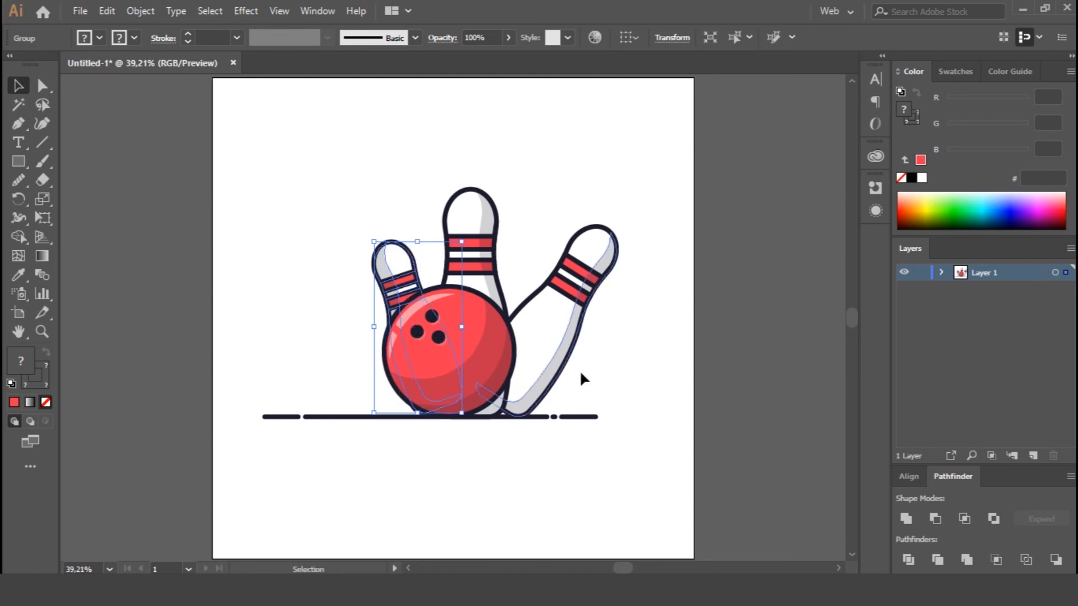
left_click_drag(401, 277, 370, 282)
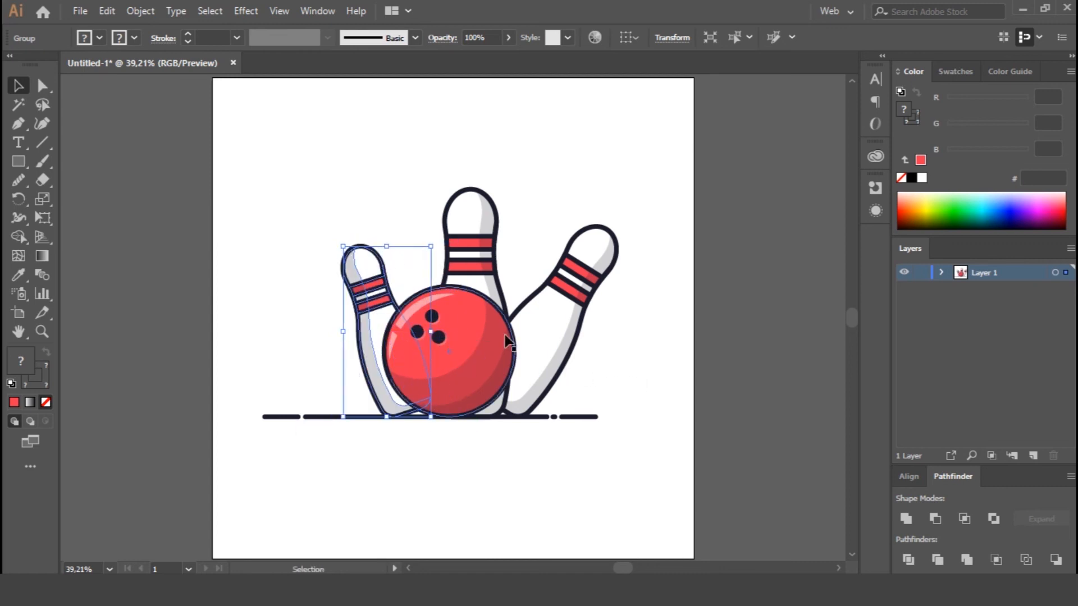
left_click(597, 483)
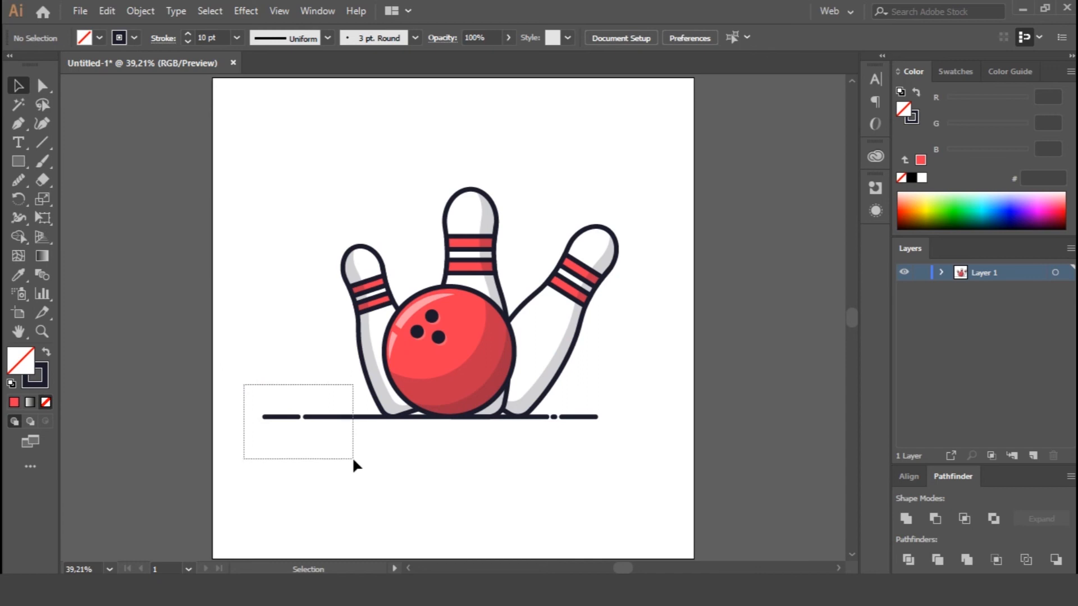
Pull the ground line's left gap and outer dash inward, ending the line just beyond the left pin.
left_click_drag(353, 459, 354, 460)
key("a")
left_click_drag(258, 385, 391, 488)
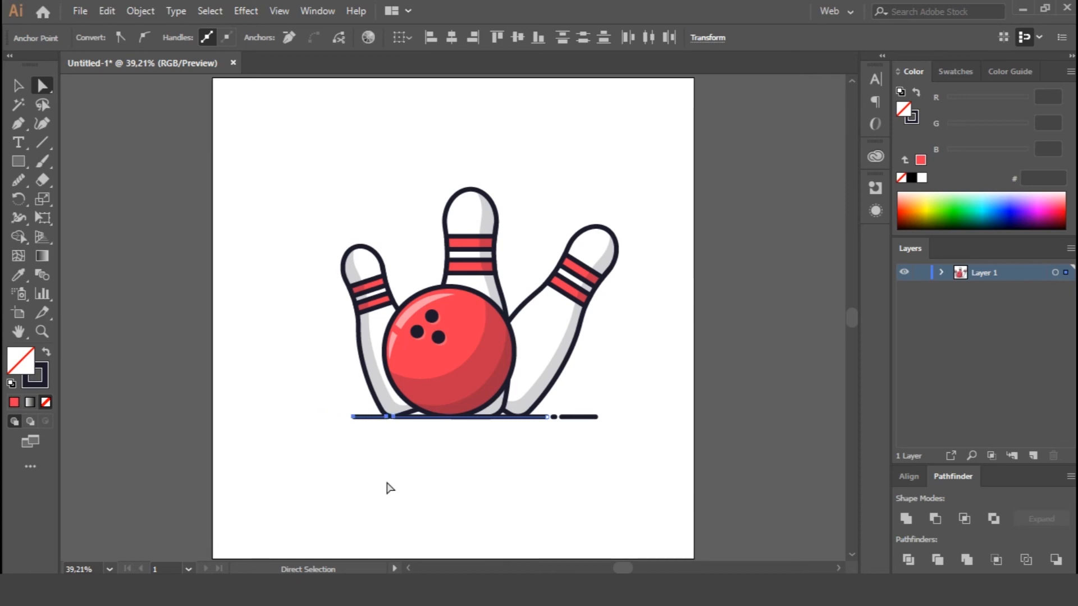
left_click(312, 409)
left_click_drag(317, 388, 355, 450)
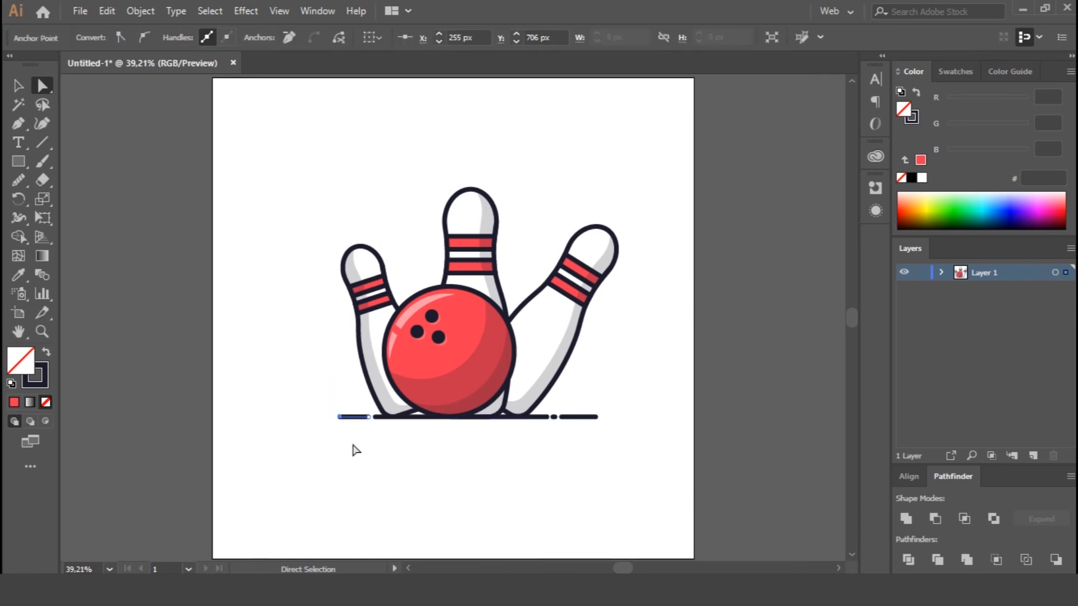
left_click(401, 464)
Try to cut a wide gap in the right pin's upper-left outline by deleting the segment between added anchor points.
key("ctrl+plus")
key("ctrl+plus")
key("p")
left_click(613, 370, "ctrl")
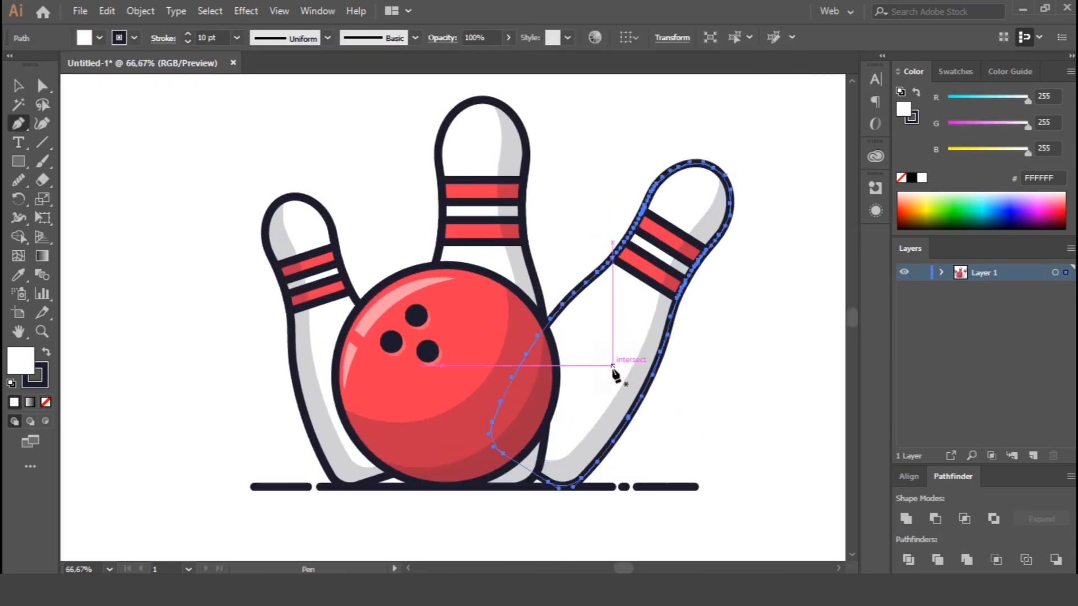
left_click(294, 360, "ctrl")
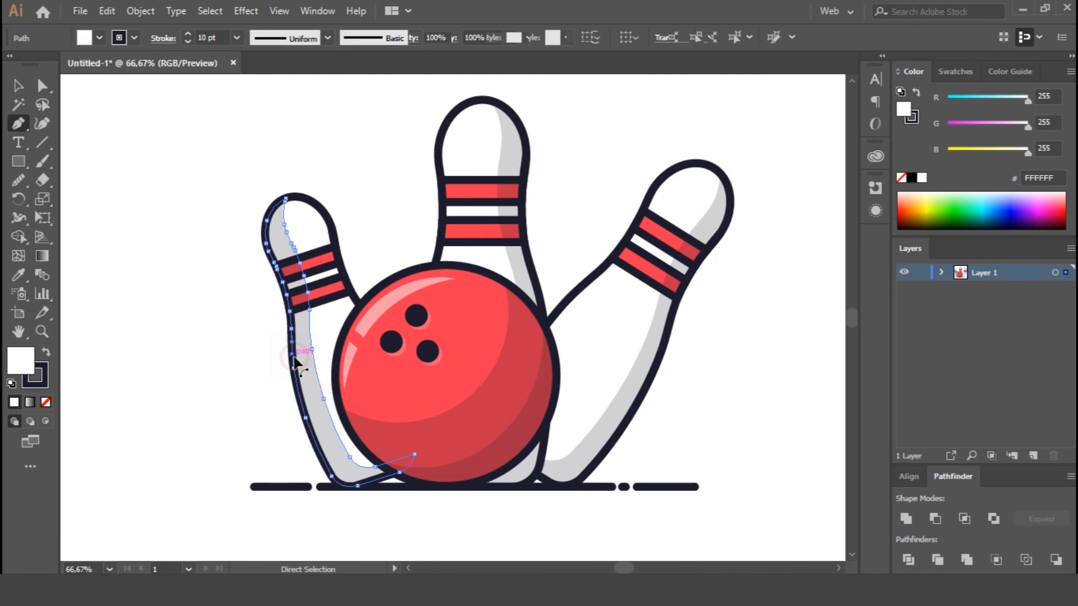
left_click(361, 305, "ctrl")
left_click(570, 306, "ctrl")
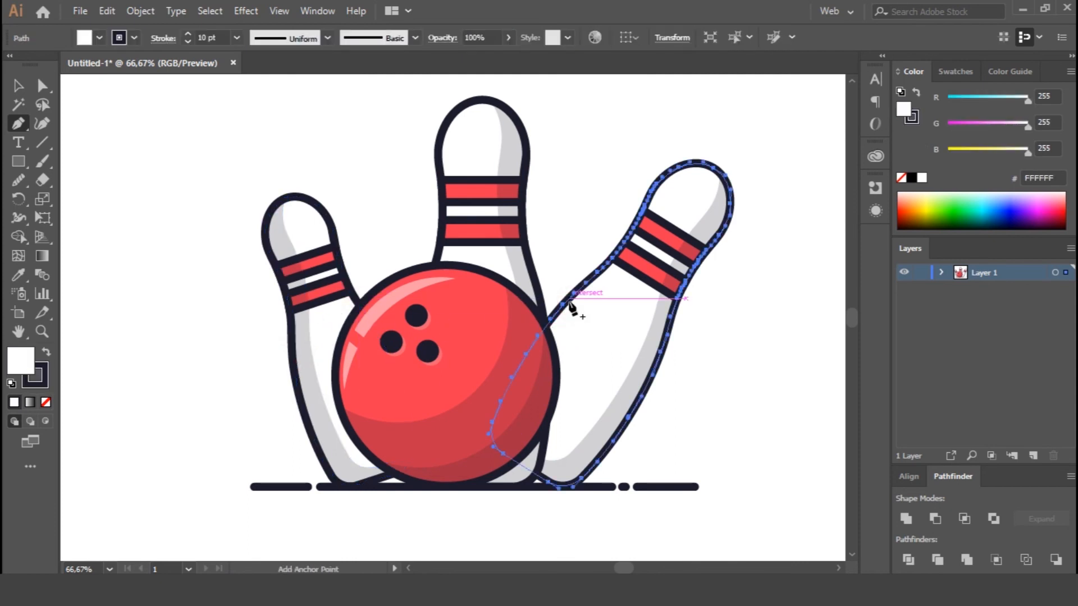
key("ctrl+plus")
key("ctrl+plus")
key("ctrl+plus")
left_click(310, 259, "ctrl")
left_click(348, 219)
key("Delete")
left_click(414, 162)
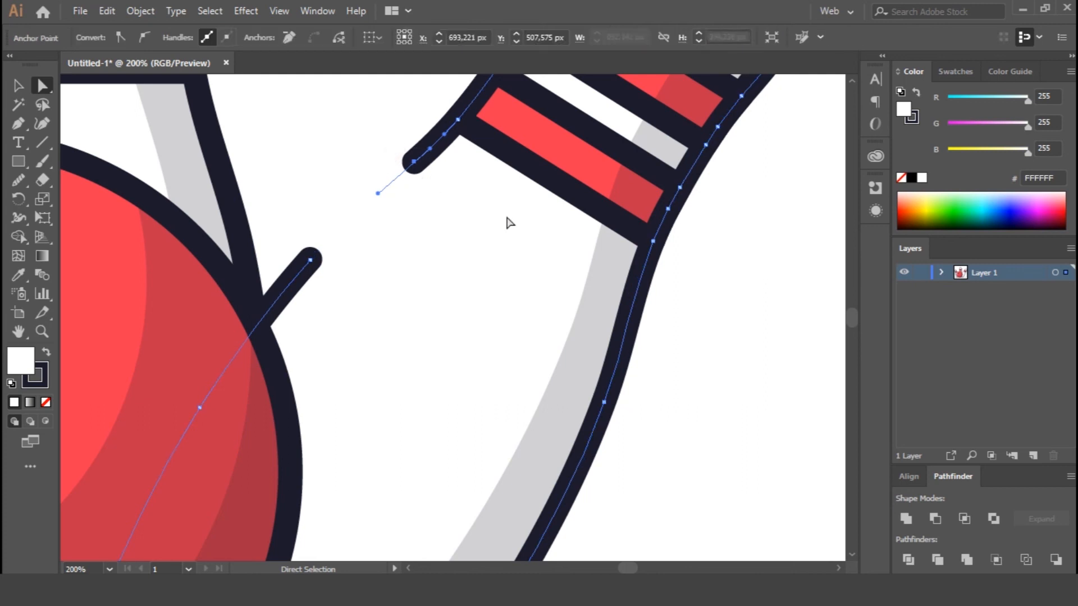
left_click_drag(414, 162, 388, 183)
key("ctrl+z")
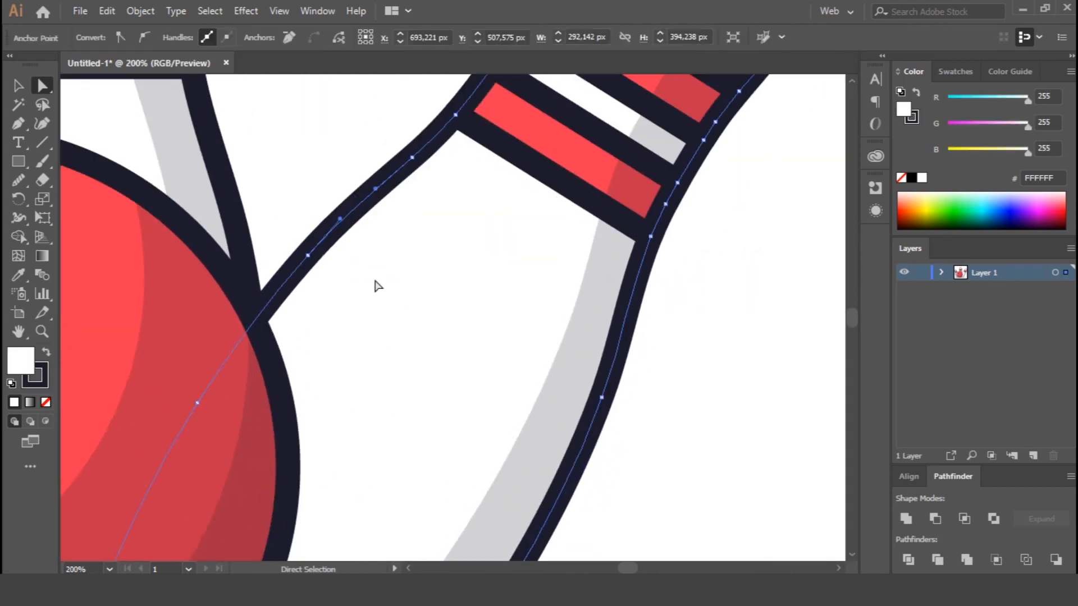
Cut a narrow gap in the right pin's upper-left outline just below its stripes, and nudge the cut end into place.
key("p")
left_click(391, 174)
key("a")
left_click(386, 148)
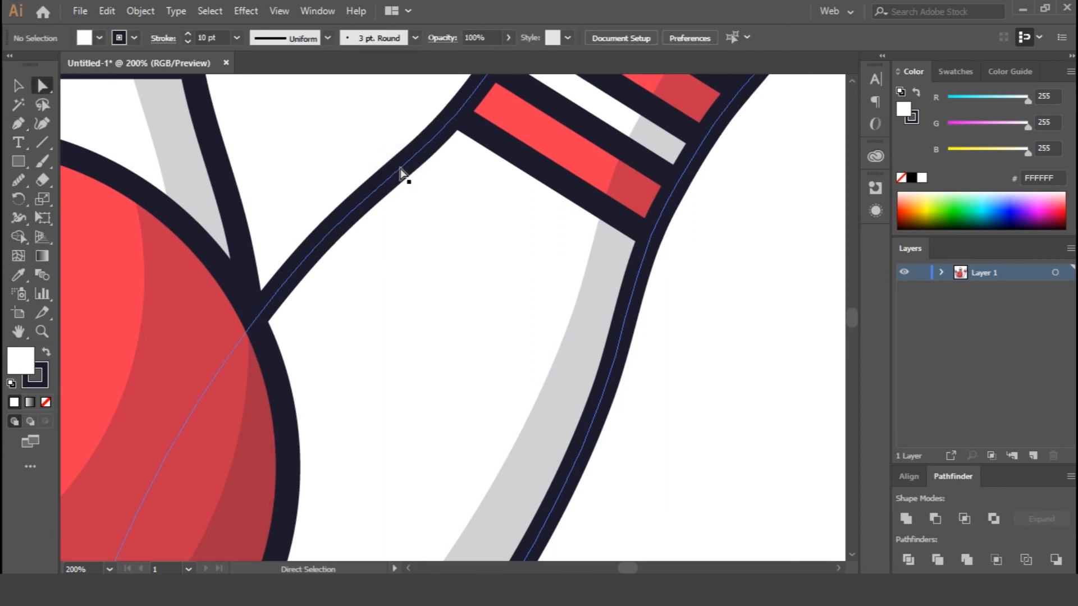
left_click(401, 168)
key("Delete")
left_click(391, 175)
key("Left")
key("Left")
key("Down")
key("Down")
Add two anchor points on the upper outline of the middle pin's top stripe and delete the segment between them.
left_click(300, 149)
key("space")
left_click_drag(297, 145, 534, 337)
left_click_drag(513, 124, 633, 293)
left_click(363, 251)
key("p")
left_click(358, 245)
left_click(374, 246)
key("a")
left_click(263, 240)
left_click(365, 246)
key("Delete")
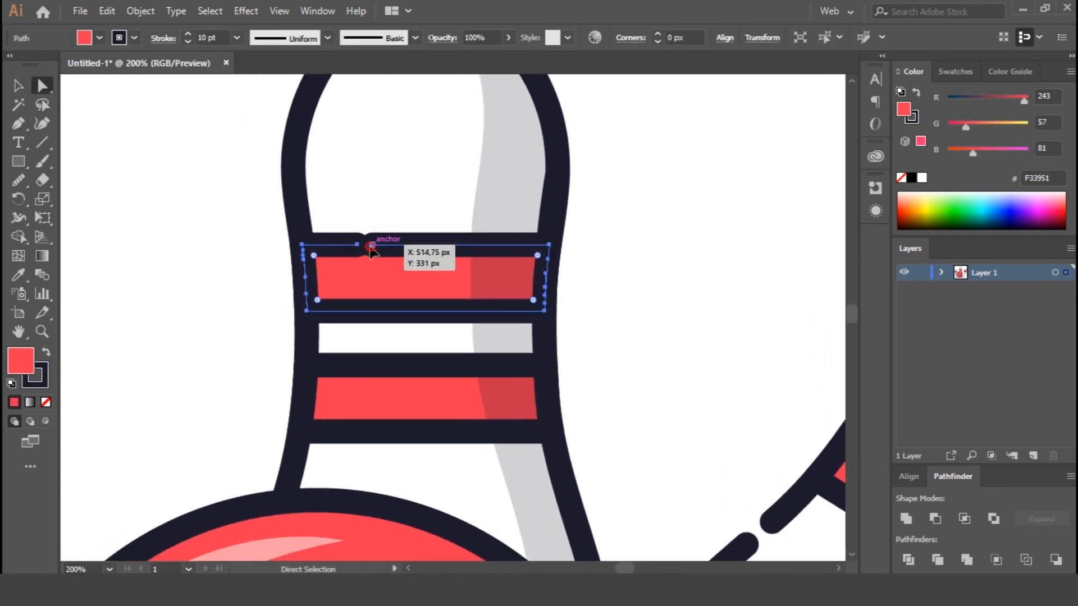
Nudge the right cut end of the middle pin's top stripe outline rightward to widen the gap.
left_click(373, 246)
key("Right")
key("Right")
key("Right")
left_click(663, 347)
key("ctrl+0")
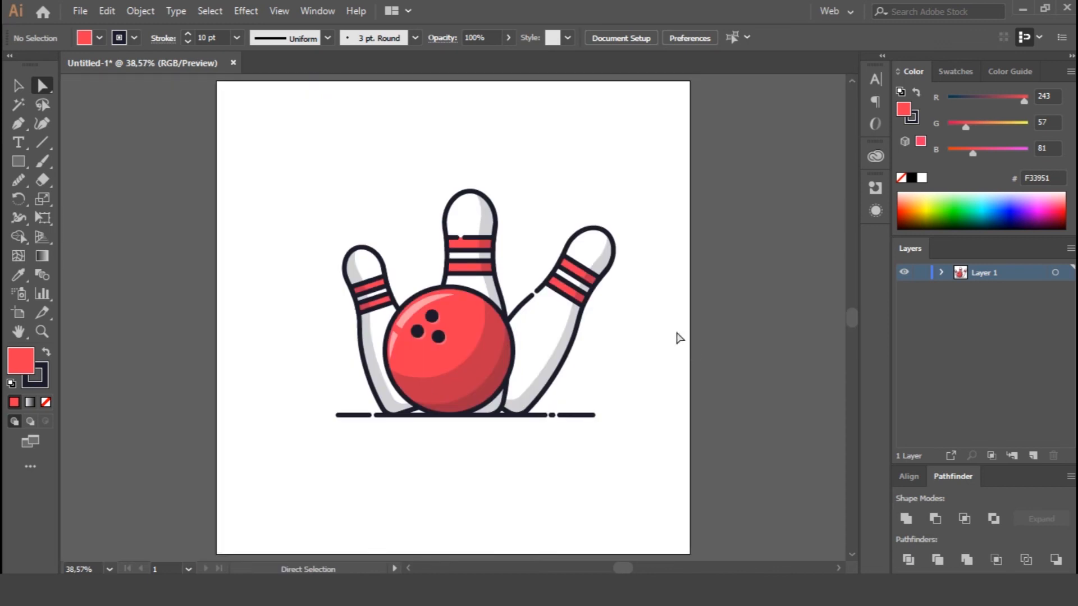
Group the ball, the three pins and the ground line into one object.
left_click_drag(269, 168, 615, 420)
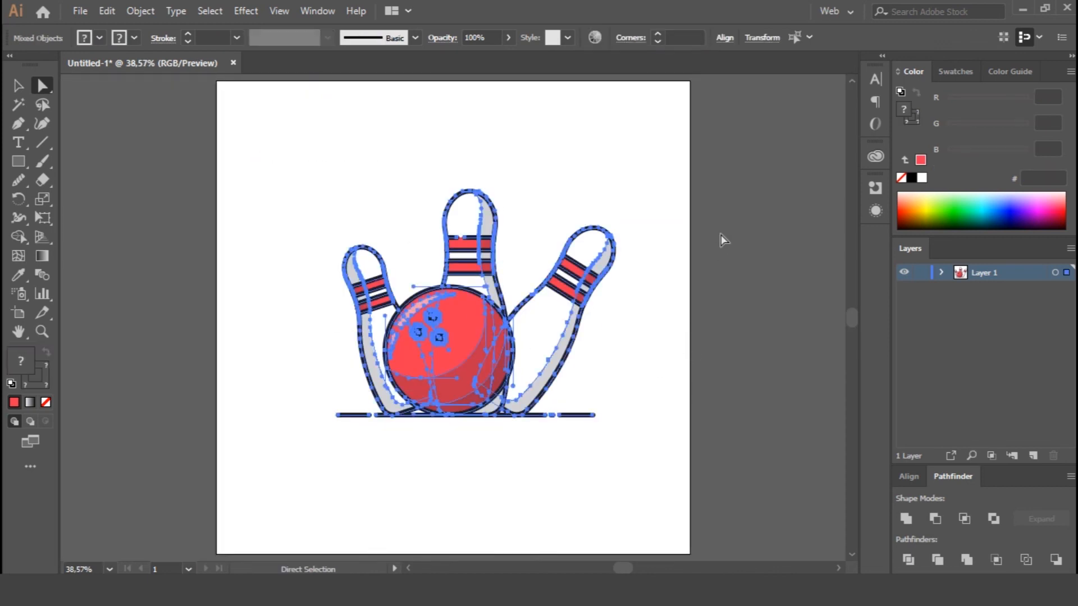
key("ctrl+g")
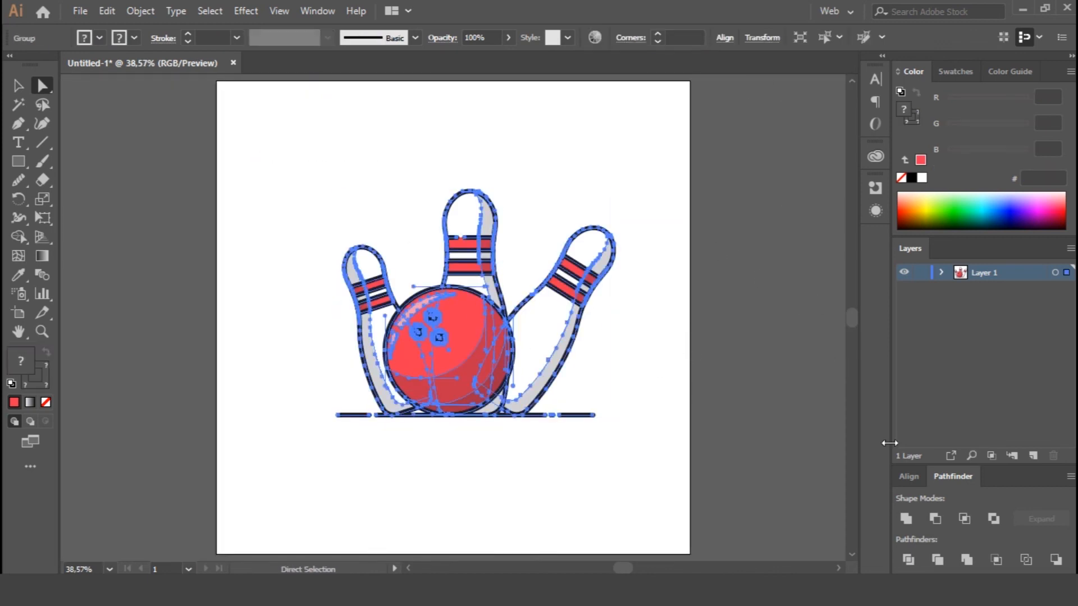
left_click(746, 287)
key("v")
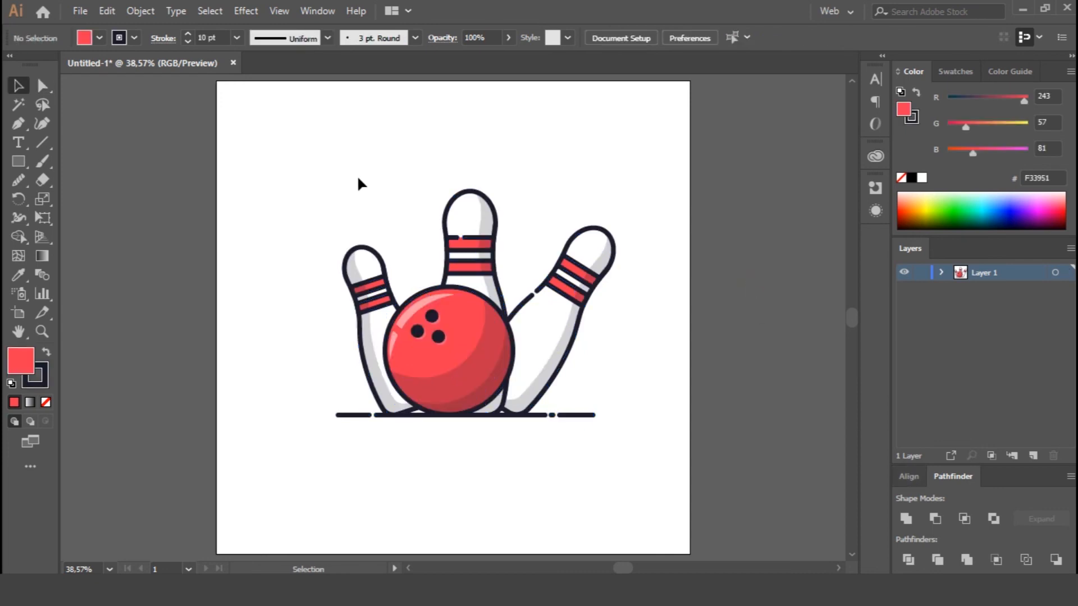
left_click(470, 293)
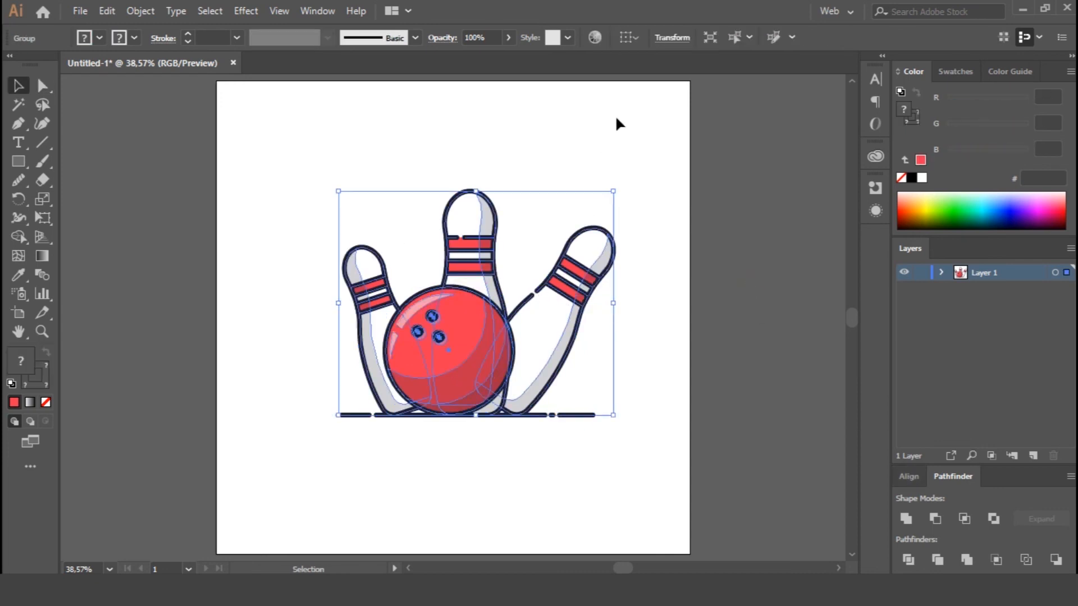
left_click(767, 227)
Align the grouped artwork to the artboard's vertical and horizontal centre.
key("ctrl+a")
left_click(908, 477)
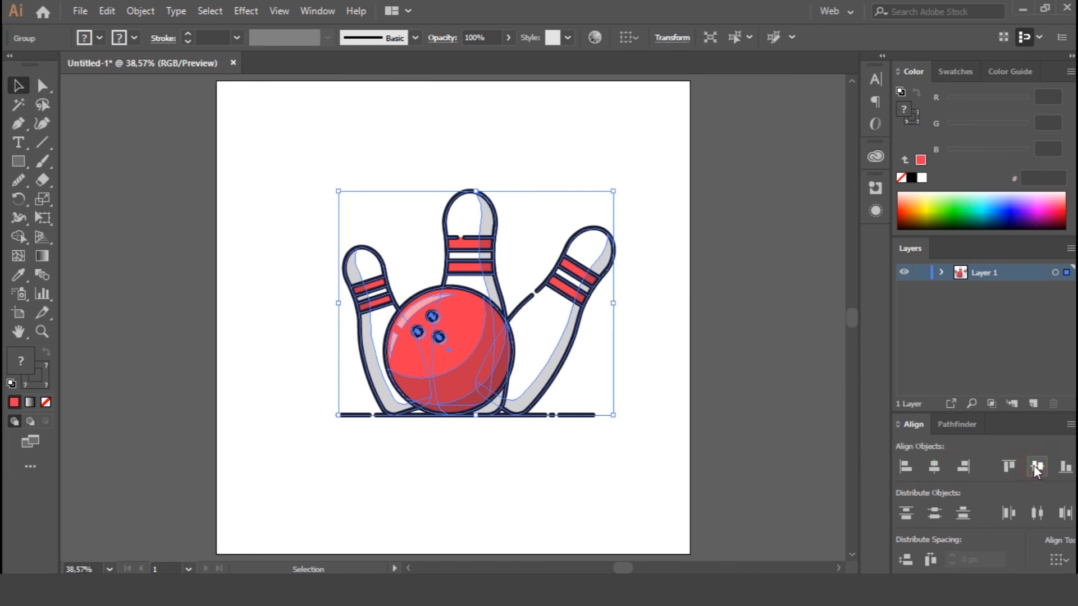
left_click(1059, 560)
left_click(1053, 546)
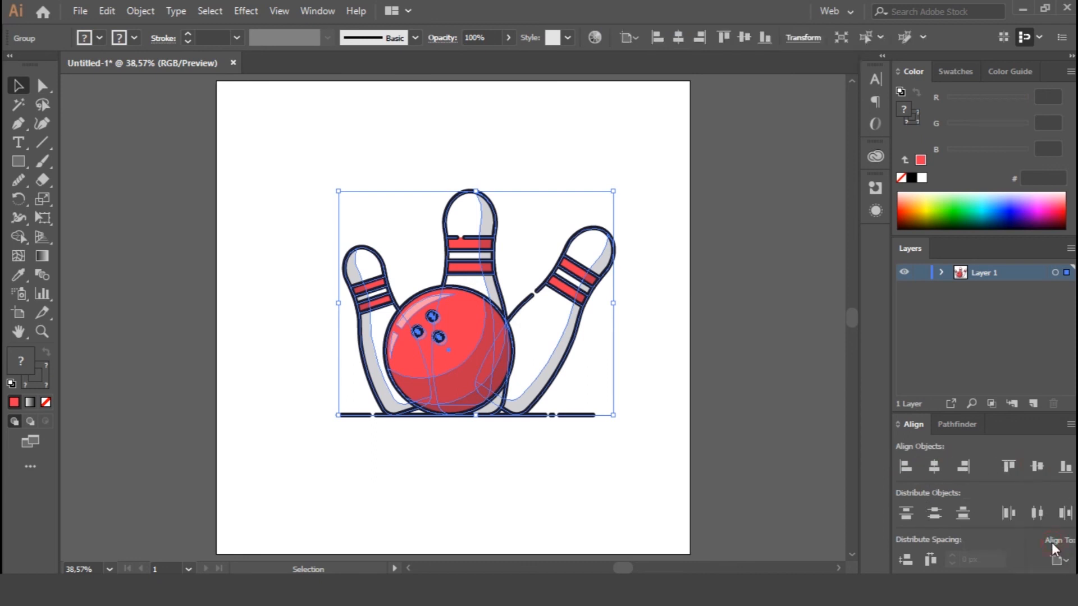
left_click(1037, 468)
left_click(934, 466)
Move the grouped artwork slightly to the right on the artboard and ungroup it.
left_click(668, 359)
left_click_drag(450, 348, 471, 351)
right_click(474, 342)
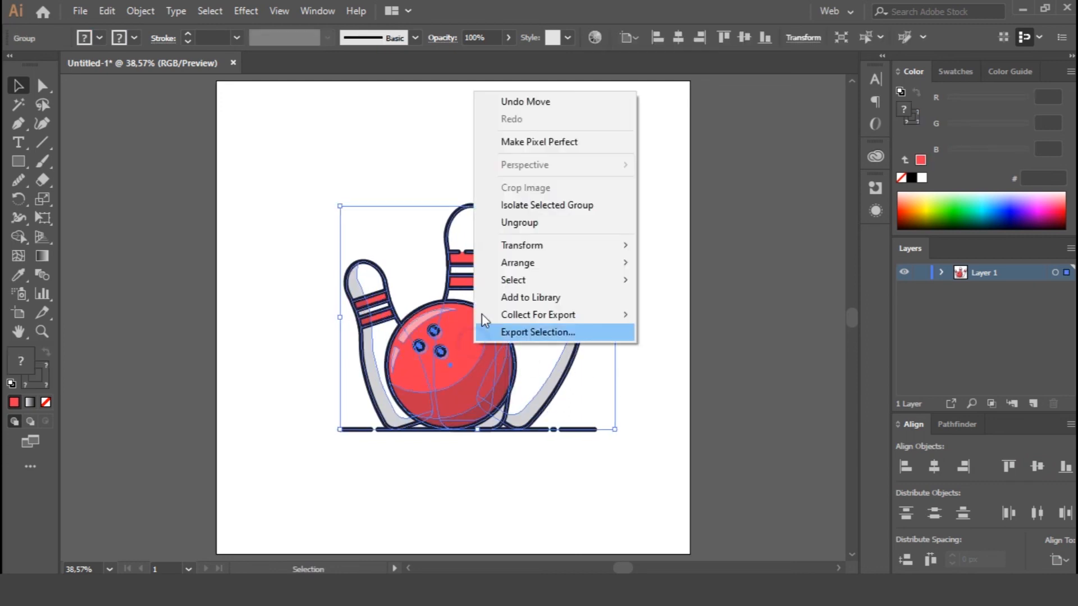
mouse_move(531, 249)
left_click(519, 223)
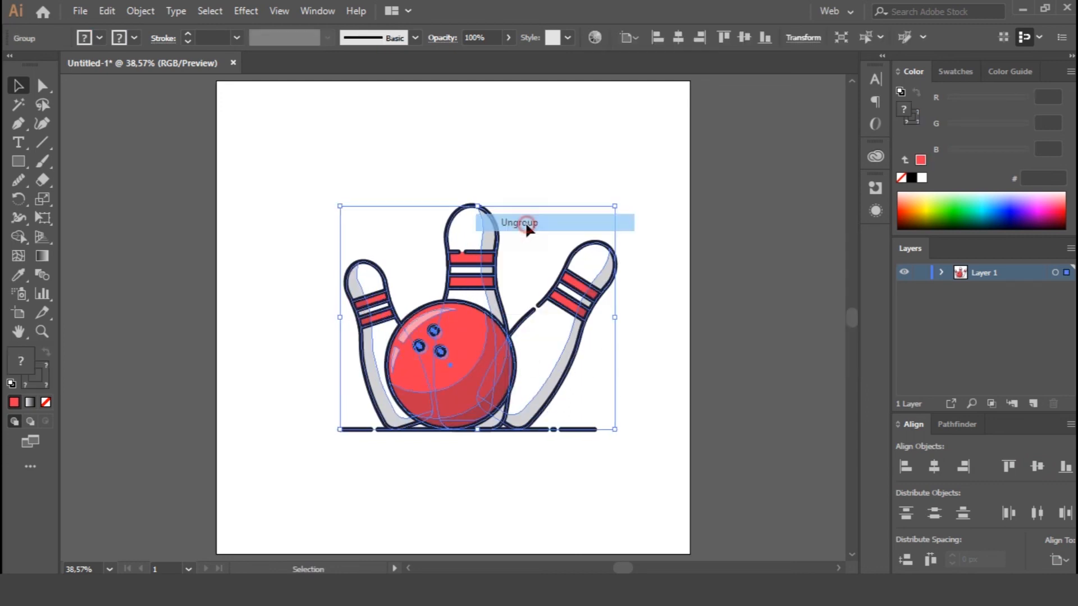
left_click(669, 311)
left_click(551, 339)
left_click(494, 313)
left_click(584, 230)
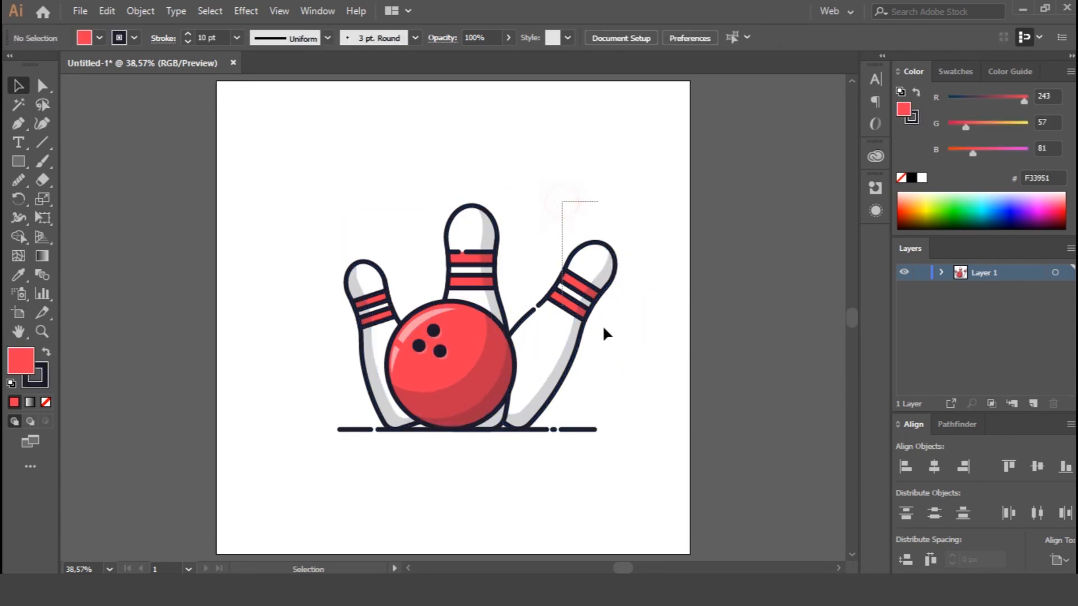
left_click_drag(638, 371, 639, 370)
left_click_drag(414, 185, 520, 299)
key("v")
Set the opacity of all three pins to 20%.
left_click_drag(378, 321, 387, 333)
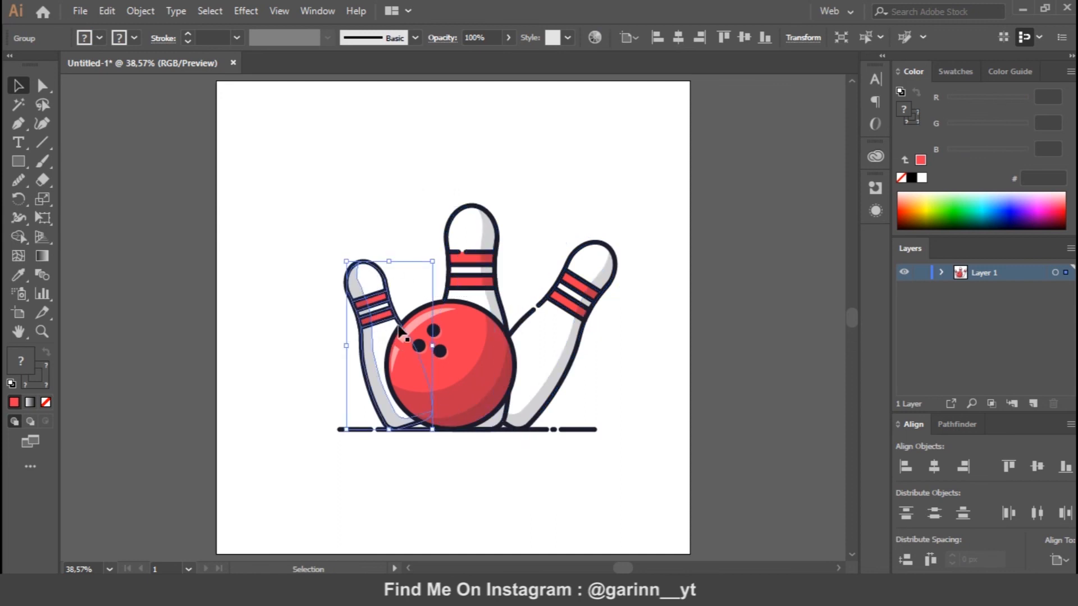
left_click(468, 282, "shift")
left_click(553, 307, "shift")
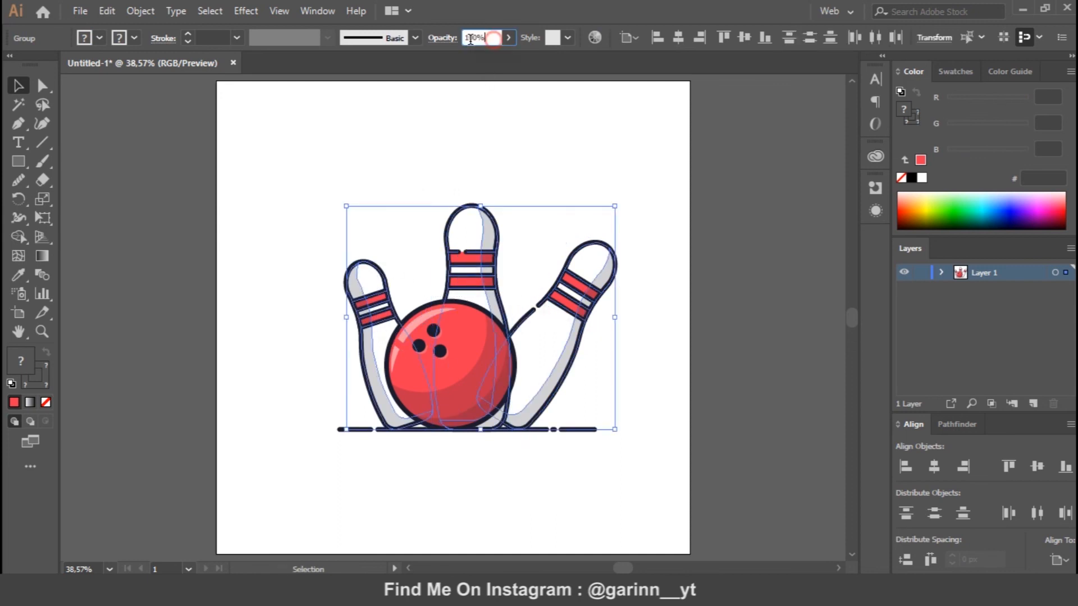
type("20")
key("Return")
left_click(538, 178)
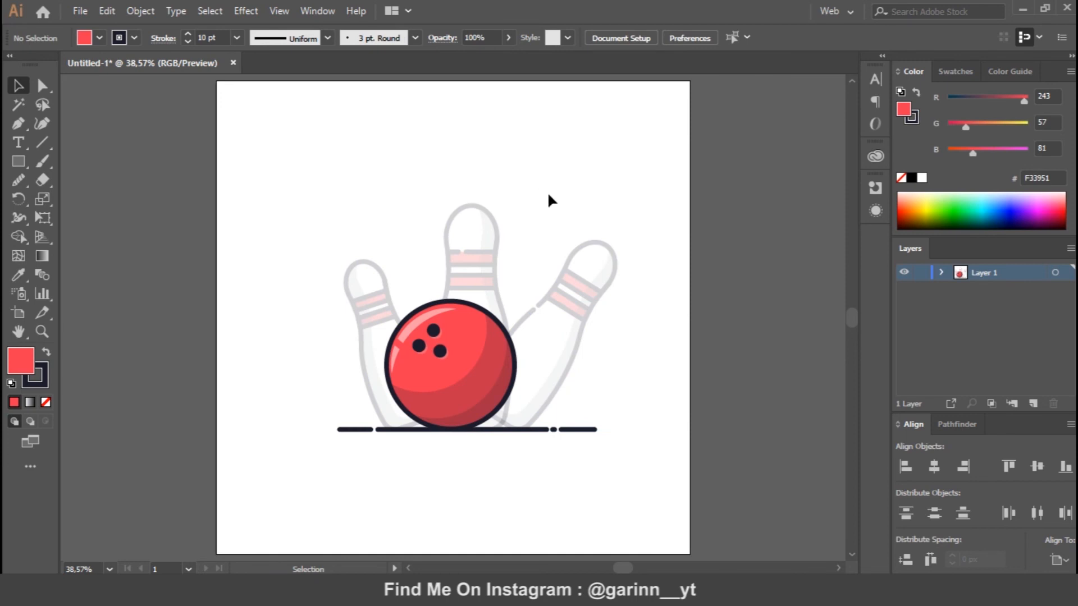
Create a 1000 × 1000 px square and centre it on the artboard.
left_click(280, 188)
type("1000")
key("Tab")
type("1000")
key("Return")
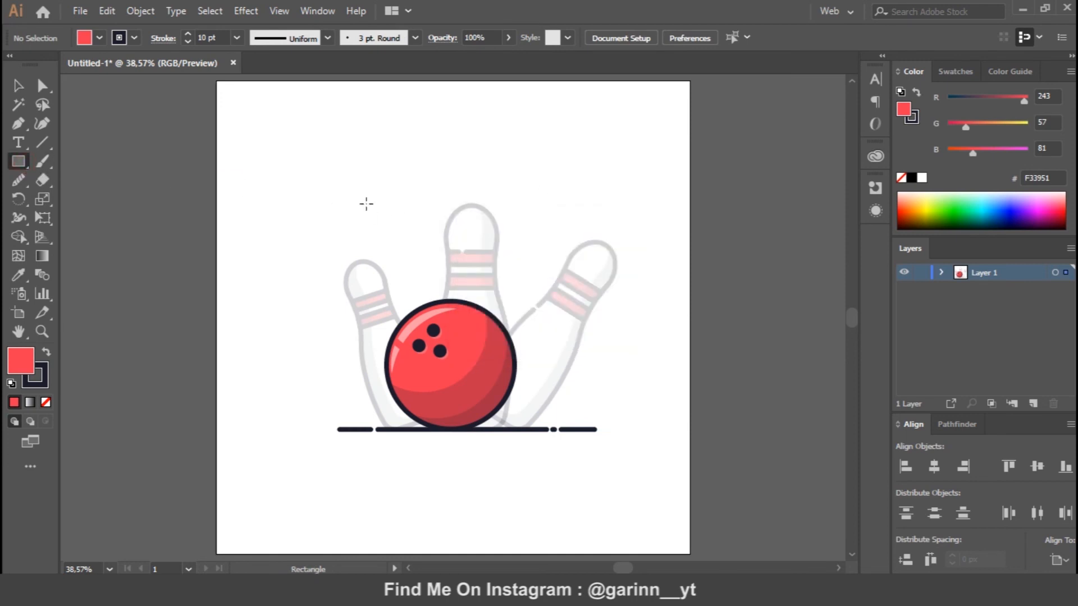
key("v")
left_click(1037, 466)
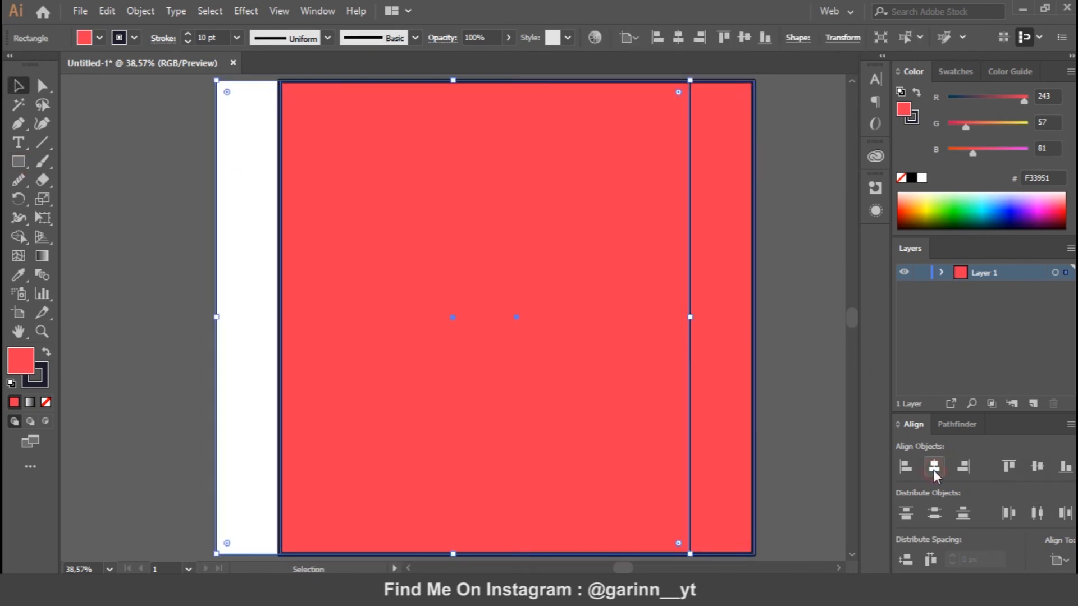
left_click(933, 468)
Send the red square behind the artwork and remove its stroke.
right_click(654, 248)
mouse_move(742, 488)
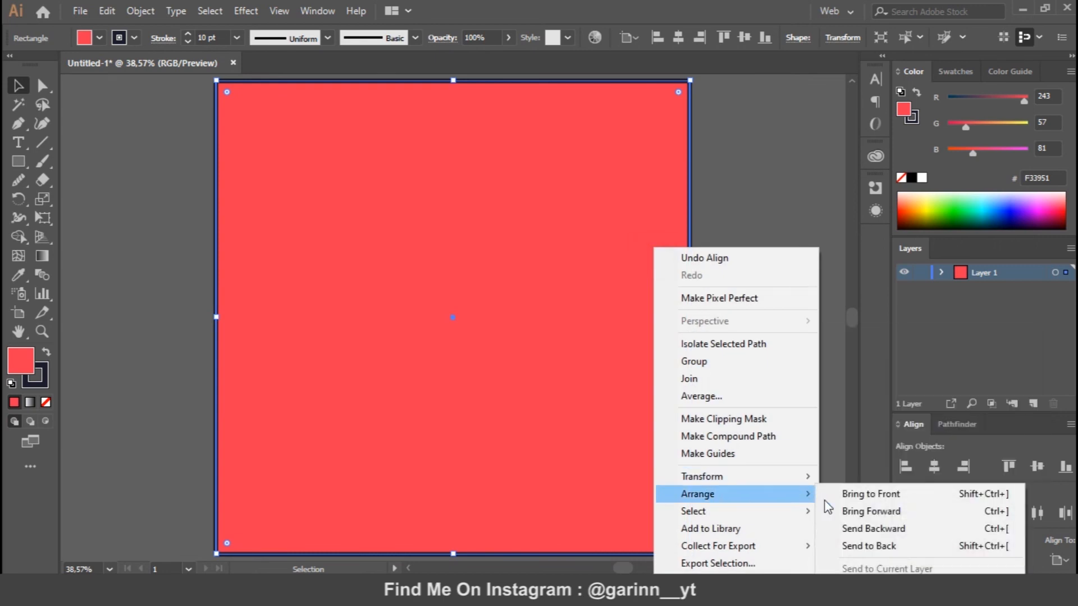
left_click(856, 547)
left_click(40, 375)
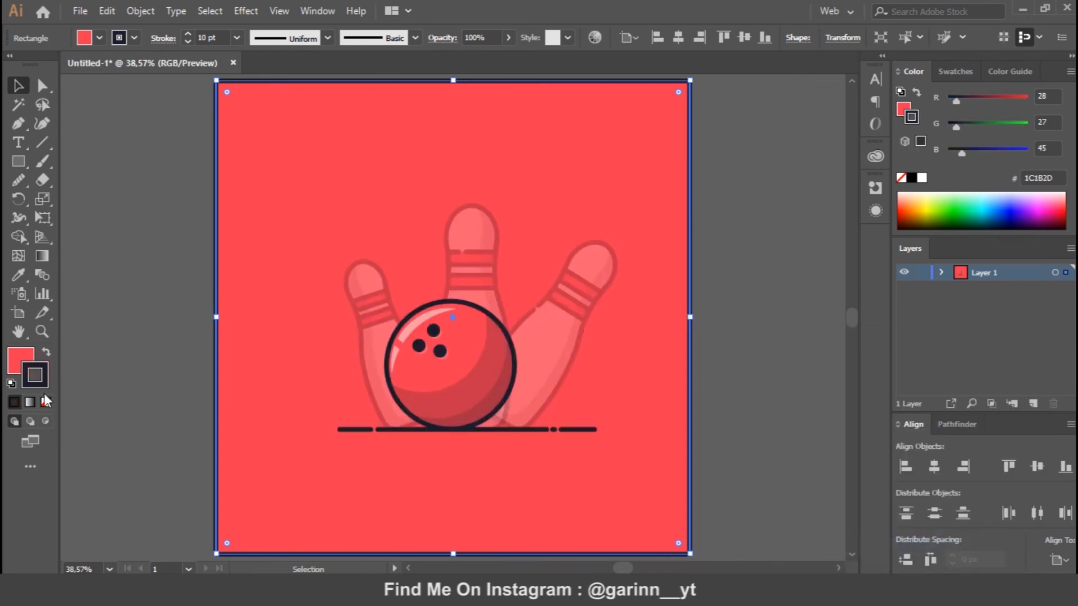
left_click(46, 402)
left_click(20, 359)
left_click(760, 365)
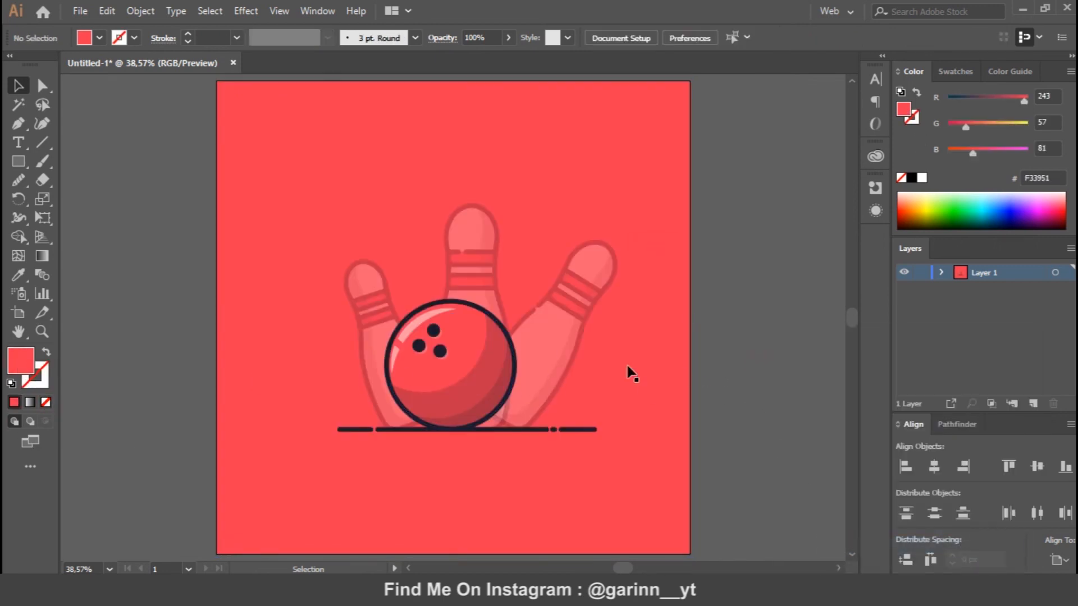
Set the opacity of all three pins to 100%.
left_click(541, 359)
left_click(470, 282, "shift")
left_click(364, 304, "shift")
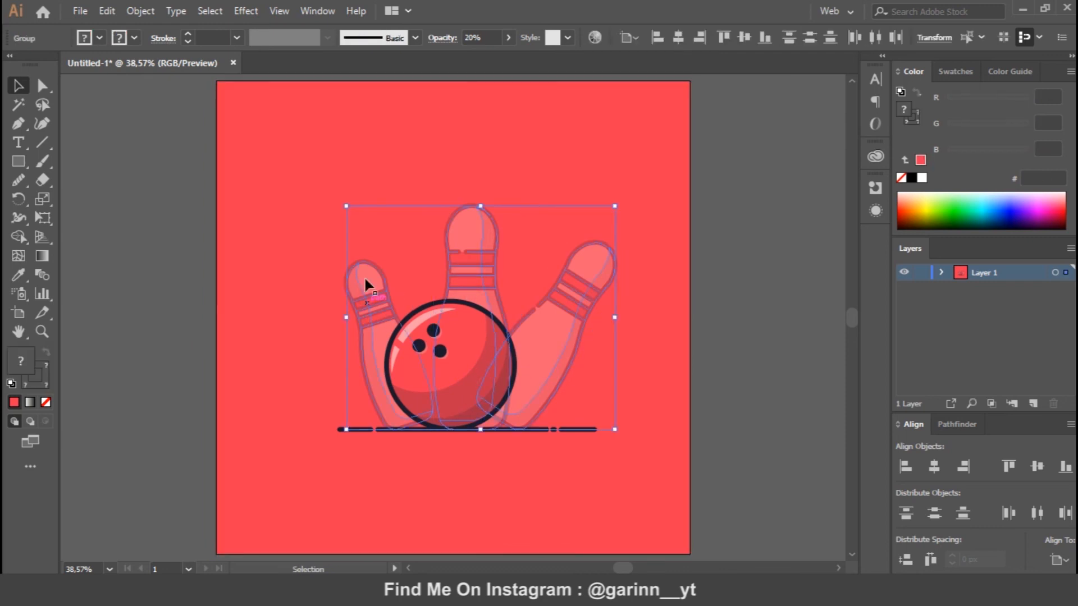
type("100")
key("Return")
left_click(757, 314)
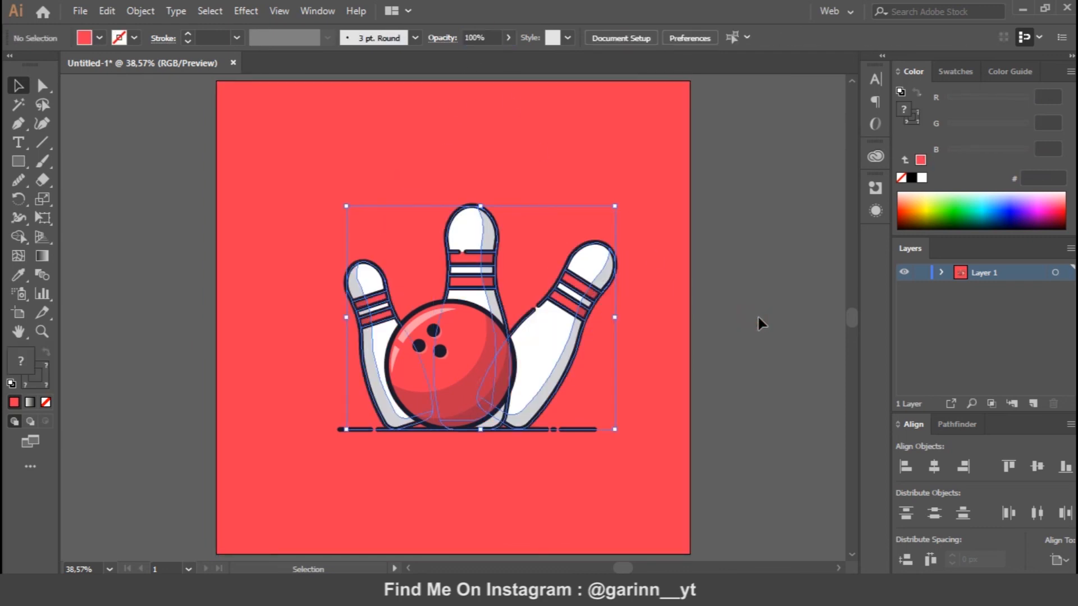
Recolour the background square pink (FF84B1) and lock it.
key("ctrl+minus")
key("ctrl+minus")
key("ctrl+plus")
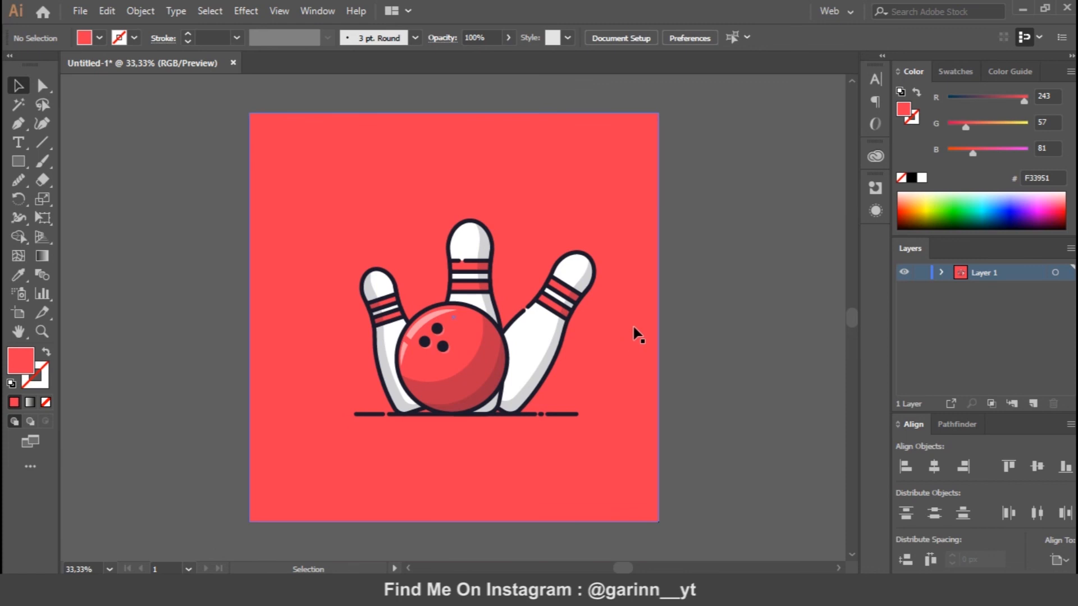
left_click(476, 173)
left_click_drag(924, 218, 1000, 197)
left_click_drag(936, 212, 919, 195)
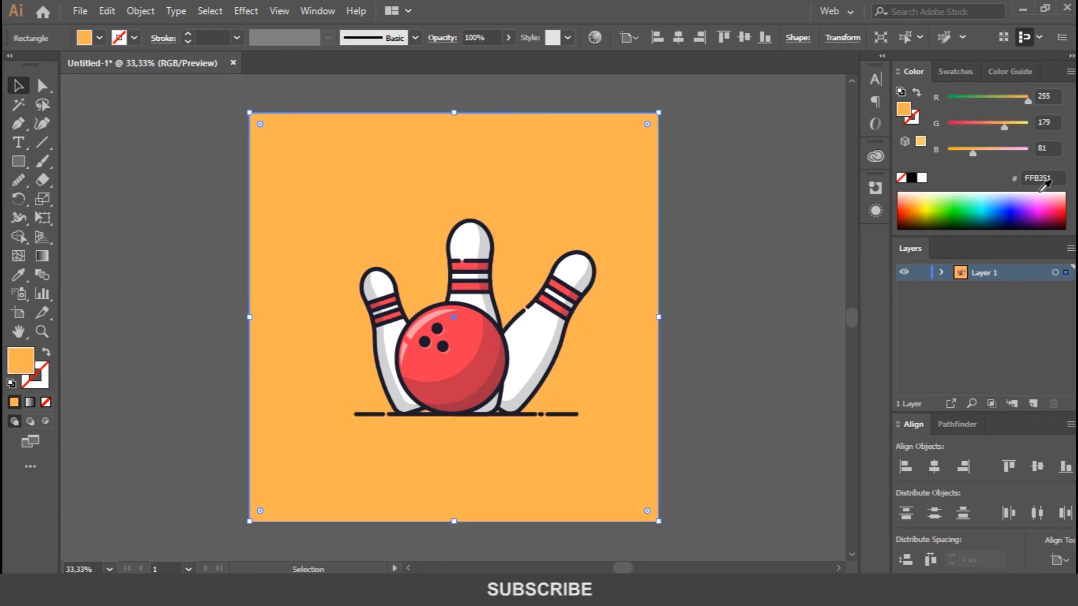
left_click(1056, 194)
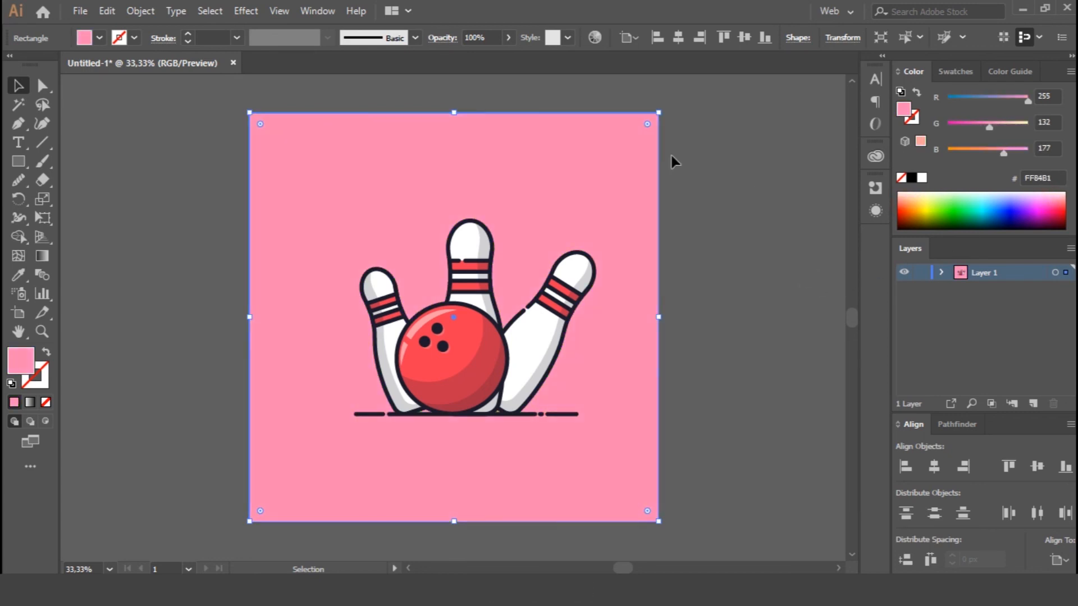
key("ctrl+2")
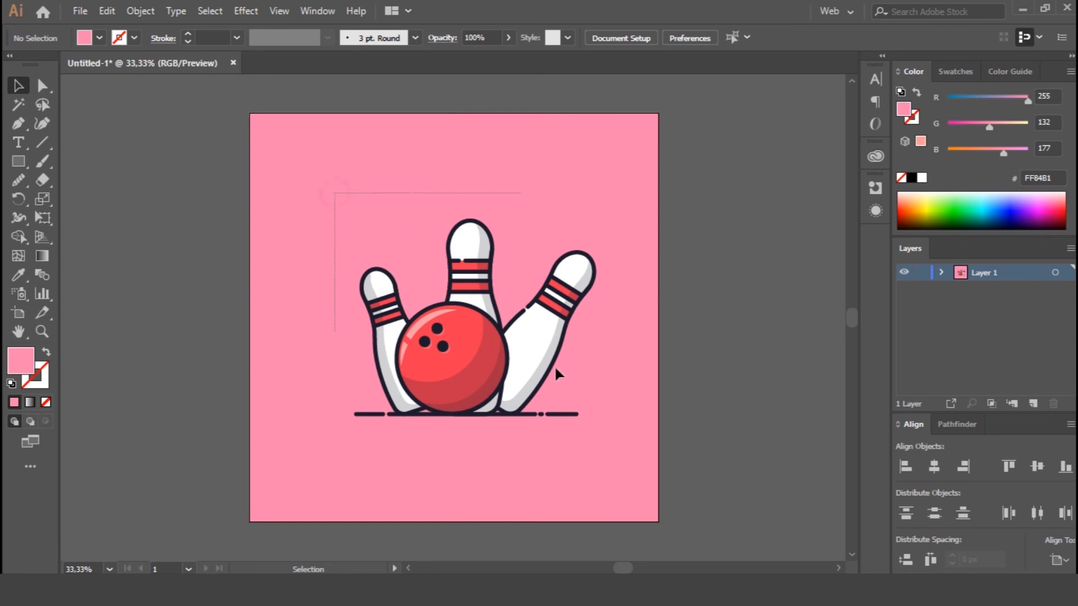
Nudge the ball and the three pins slightly left over the ground line.
left_click_drag(650, 403, 655, 402)
key("Left")
key("Left")
key("Left")
key("Left")
key("Left")
key("Left")
key("Left")
key("Left")
key("Left")
key("Left")
key("Left")
key("Left")
key("Left")
key("Left")
key("Left")
key("Left")
key("Left")
key("Left")
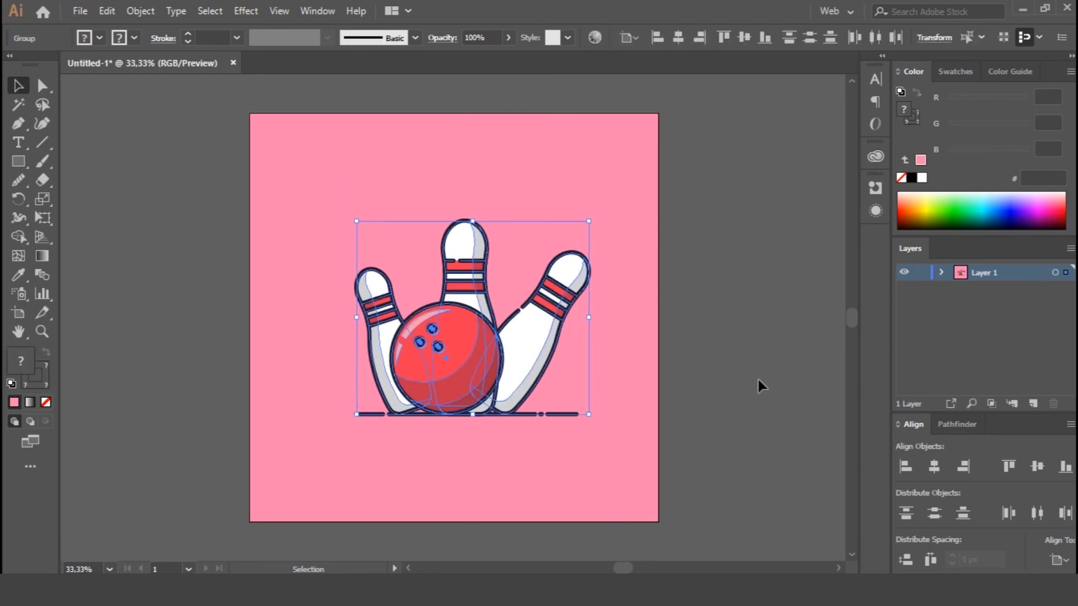
left_click(759, 377)
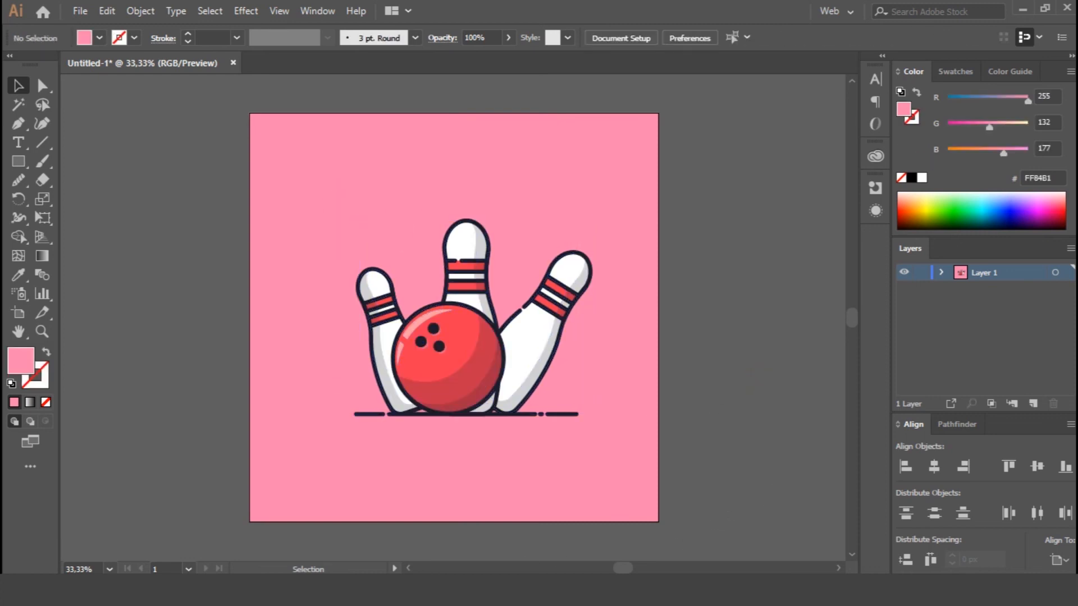